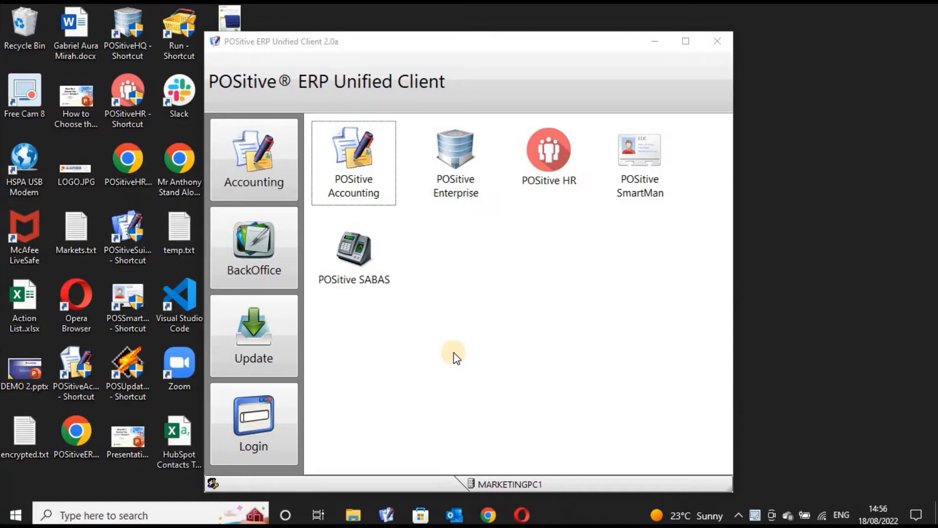
- Start POSitive Accounting, log in with the account password, accept year 2013 for the HQ catalogue, and maximize the main window
{"action": "left_click", "coordinate": [361, 185]}
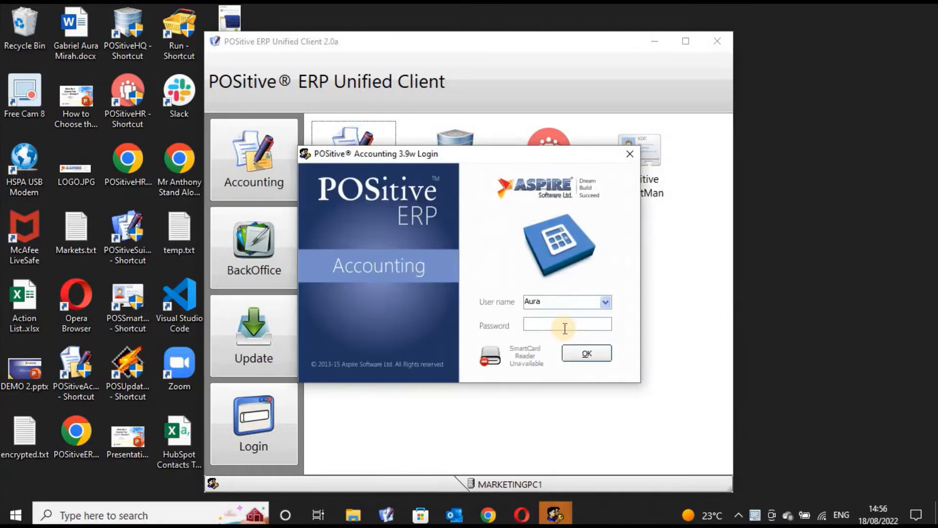
{"action": "type", "text": "****"}
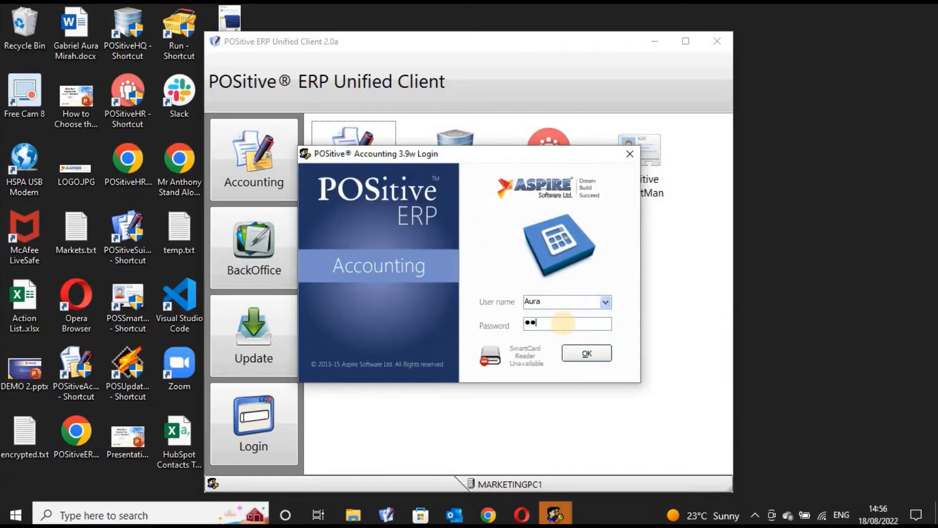
{"action": "key", "text": "Return"}
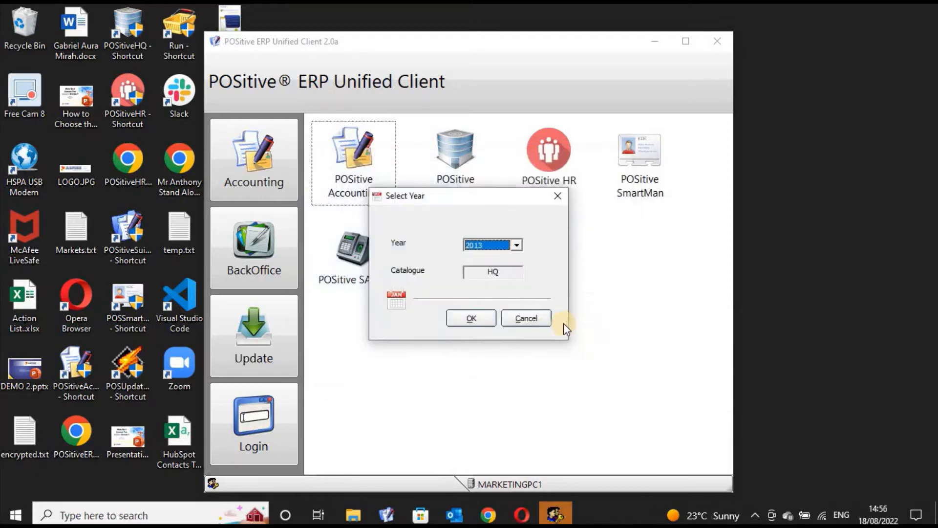
{"action": "key", "text": "Return"}
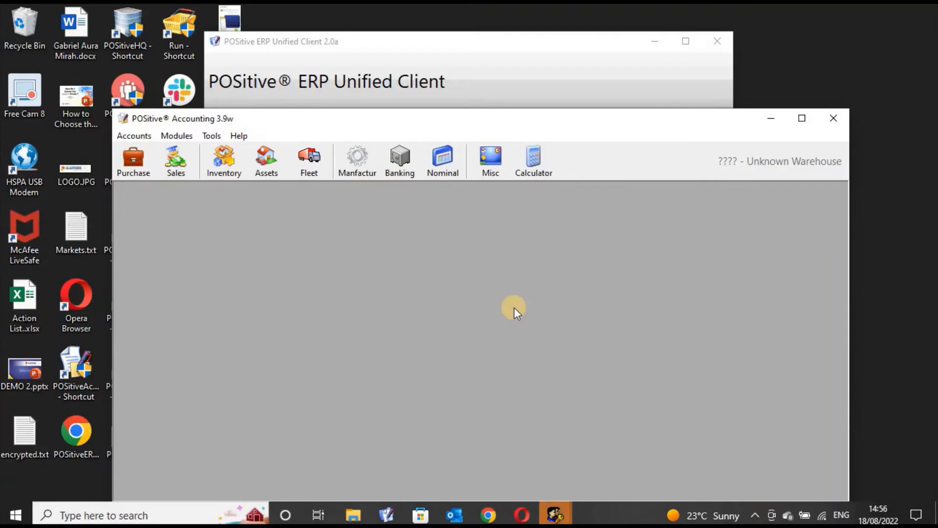
{"action": "left_click", "coordinate": [802, 119]}
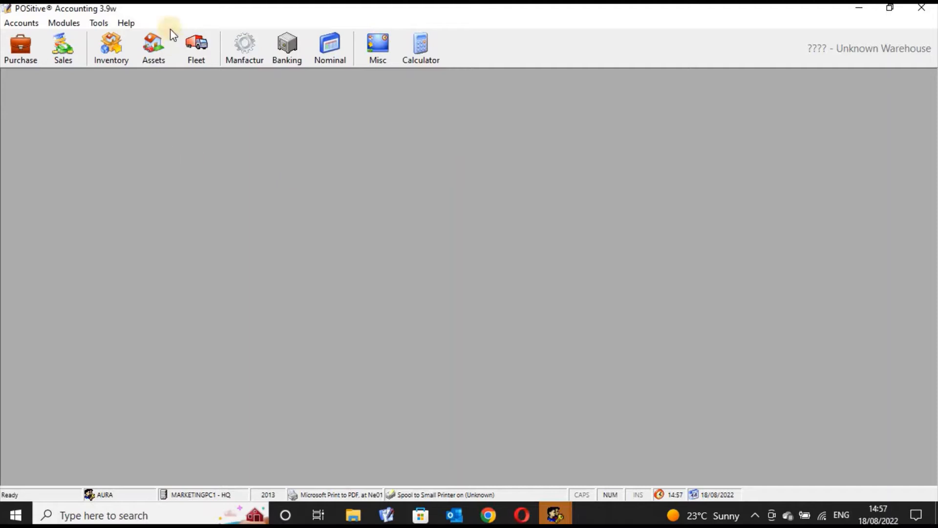
- Open the manufacturing item sets, expand the Bread Superloaf 400 gms set into its raw materials, and select that set
{"action": "left_click", "coordinate": [243, 55]}
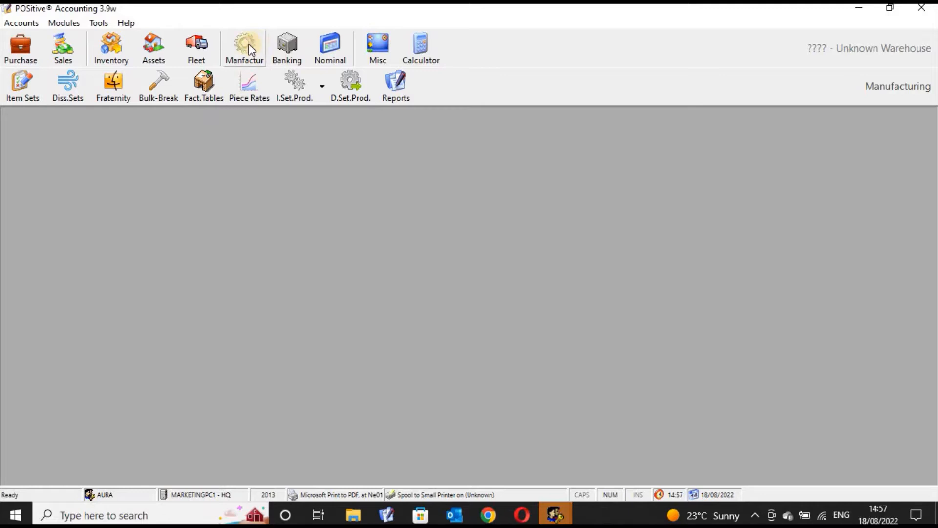
{"action": "left_click", "coordinate": [22, 90]}
{"action": "left_click_drag", "start_coordinate": [218, 114], "coordinate": [358, 120]}
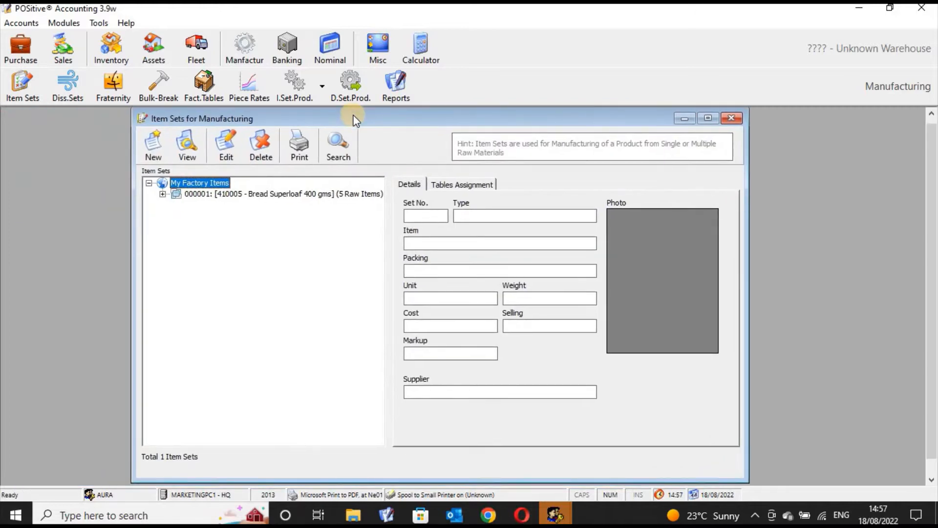
{"action": "left_click", "coordinate": [163, 194]}
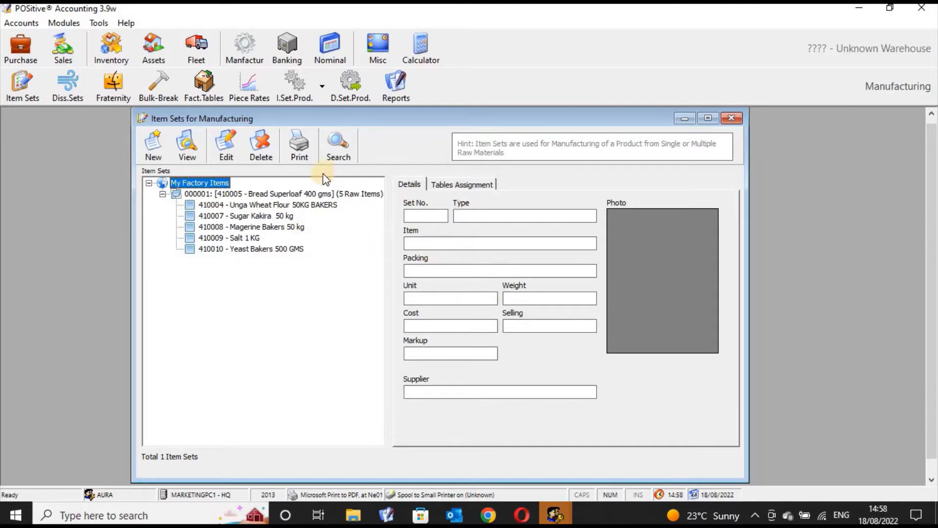
{"action": "left_click", "coordinate": [302, 194]}
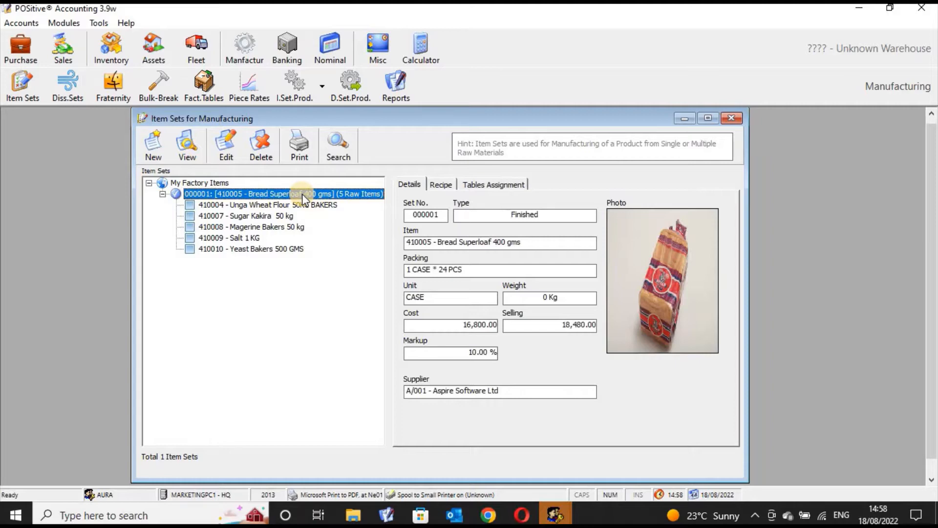
- Open the Bread Superloaf item set for editing to review its raw materials and costs, and close it without changes
{"action": "left_click", "coordinate": [228, 149]}
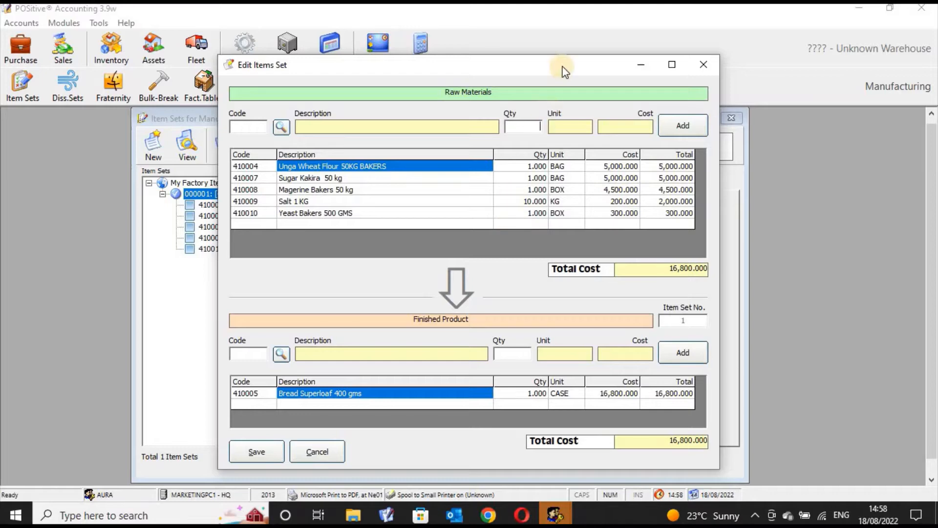
{"action": "left_click_drag", "start_coordinate": [565, 71], "coordinate": [584, 70]}
{"action": "left_click", "coordinate": [719, 63]}
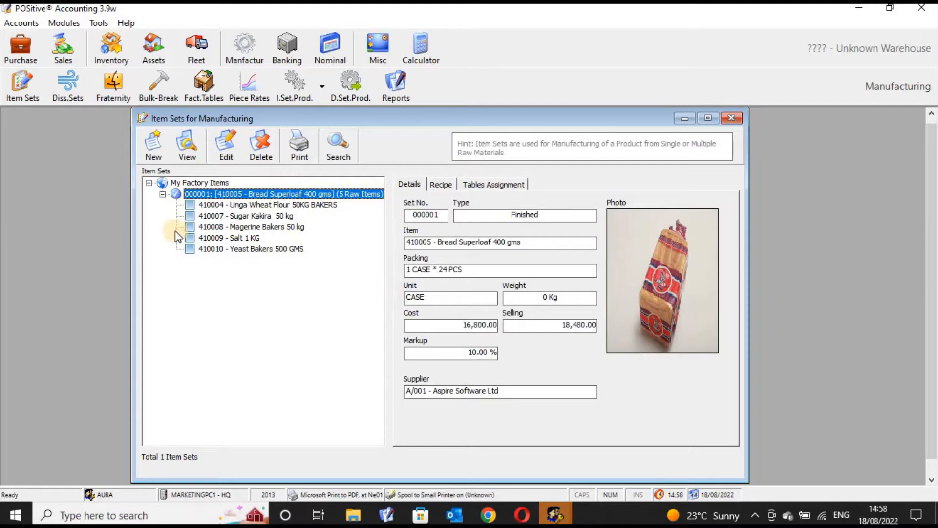
- Look at the blank new item set form and its raw-material product search, closing both without adding anything
{"action": "left_click", "coordinate": [157, 152]}
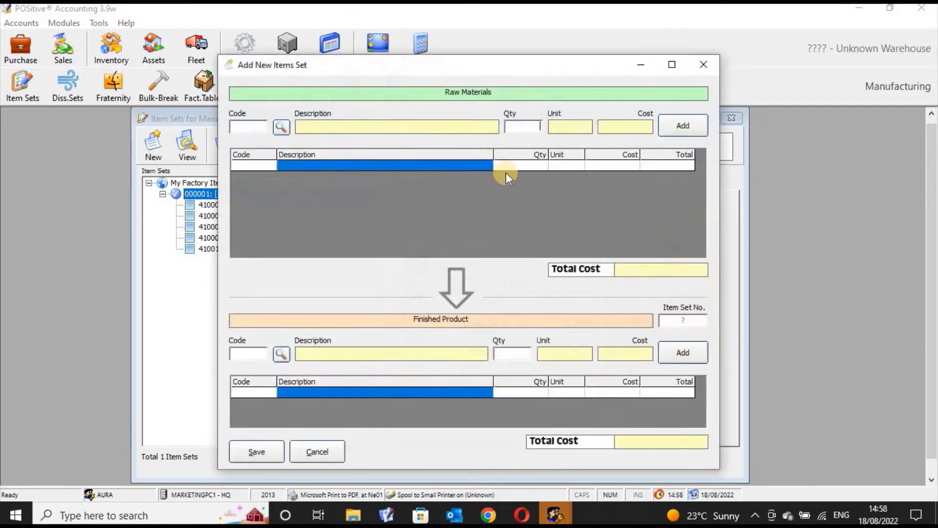
{"action": "left_click", "coordinate": [281, 126]}
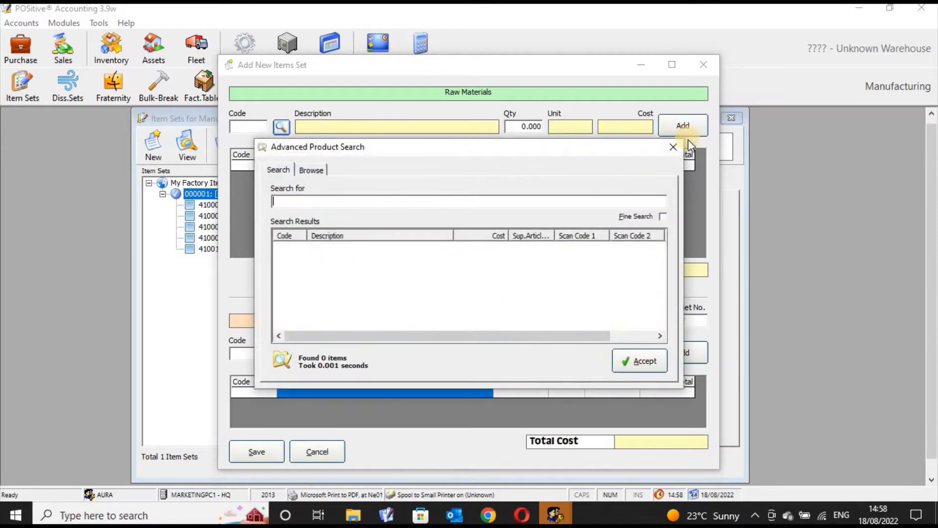
{"action": "left_click", "coordinate": [674, 146]}
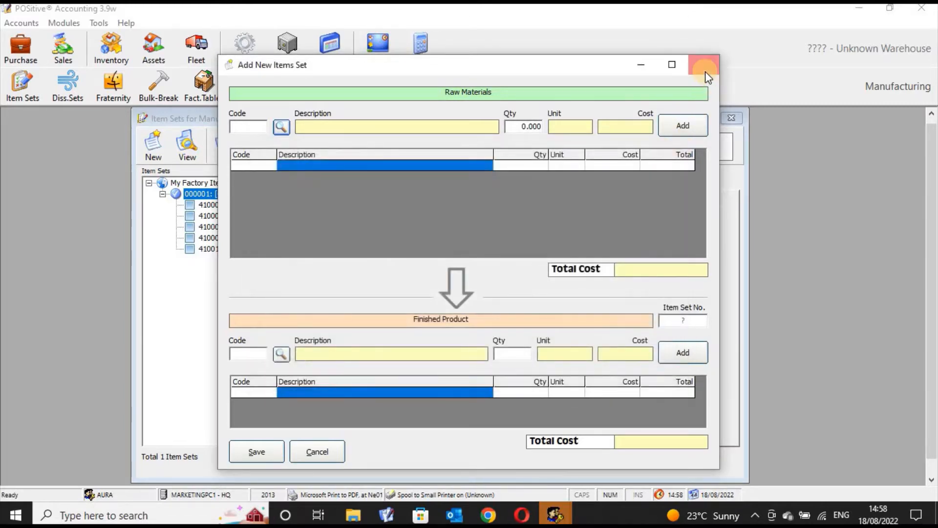
{"action": "left_click", "coordinate": [705, 72]}
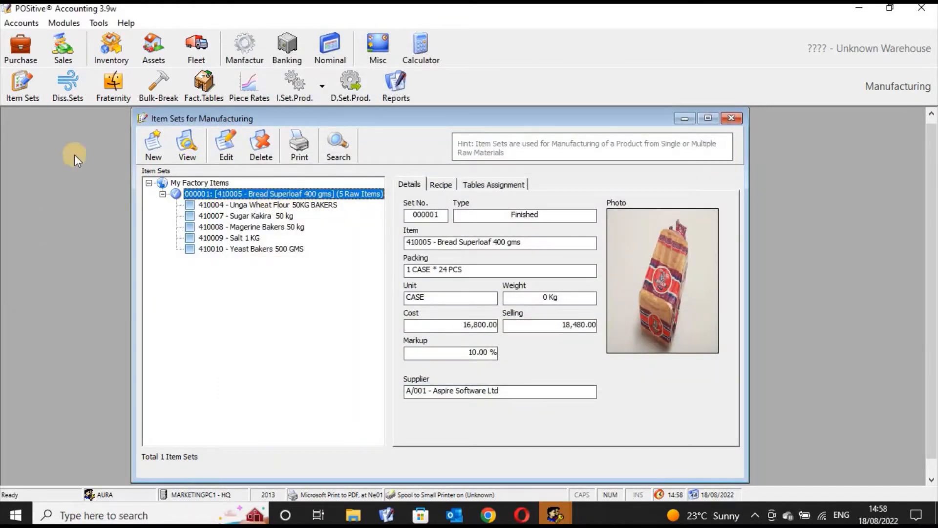
- Reopen the Bread Superloaf set's edit form to examine how raw materials lead to the finished product, and leave it unsaved
{"action": "left_click", "coordinate": [230, 148]}
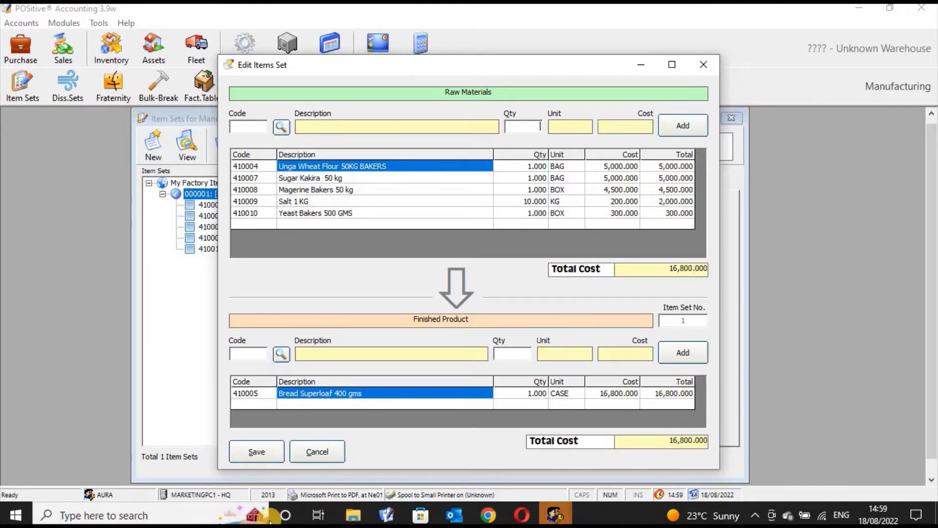
{"action": "left_click", "coordinate": [353, 514]}
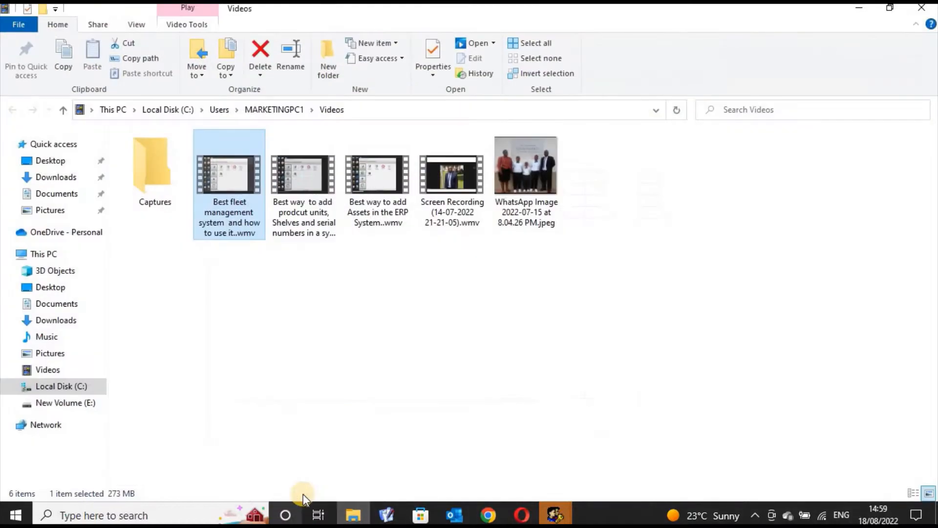
{"action": "left_click", "coordinate": [921, 14]}
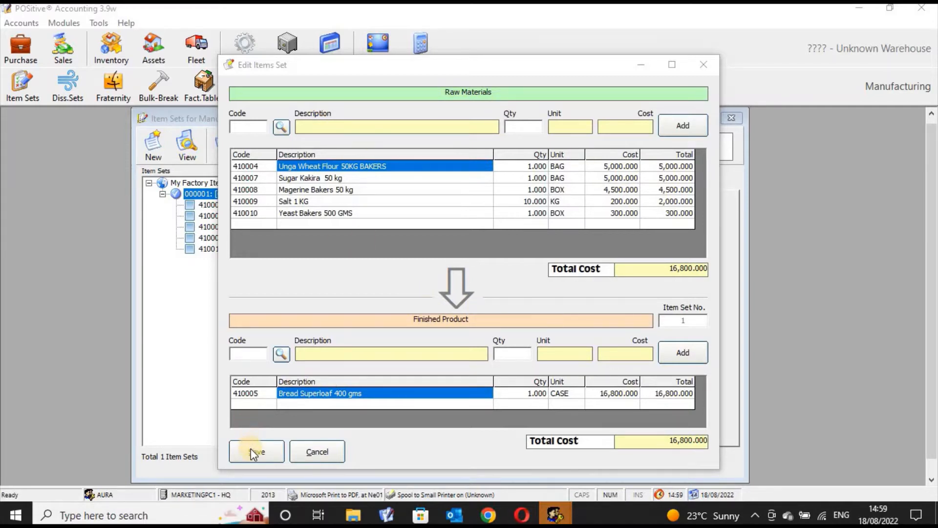
{"action": "left_click", "coordinate": [705, 60]}
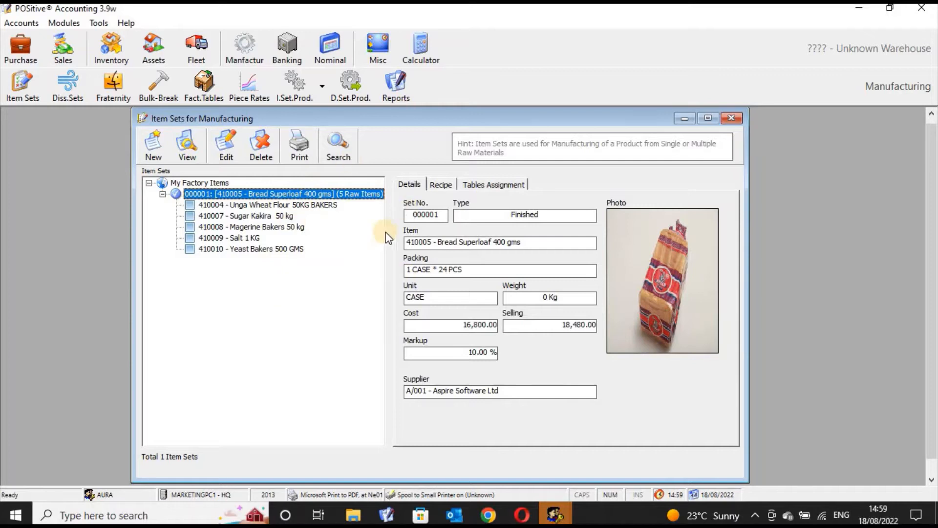
- View the Bread Superloaf set's recipe and its table assignments, selecting the Supervisor 1 table
{"action": "left_click", "coordinate": [412, 186]}
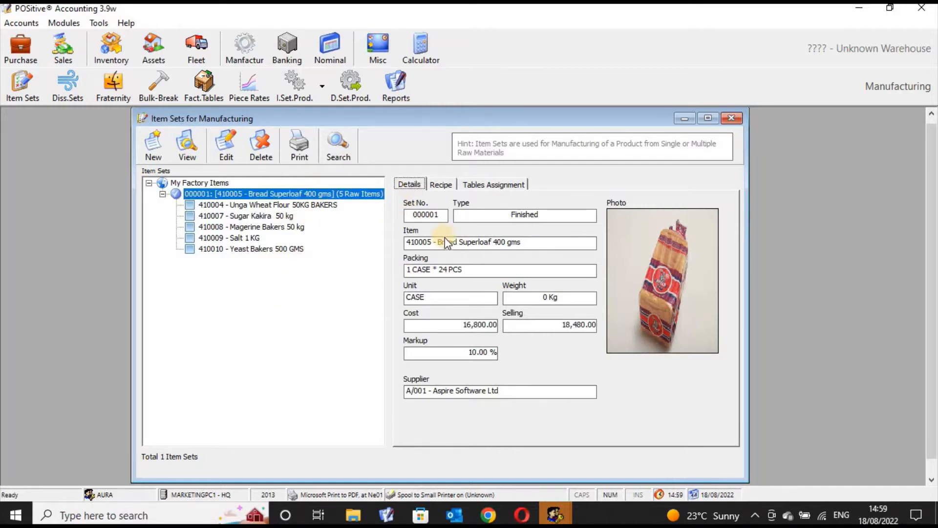
{"action": "left_click", "coordinate": [442, 185]}
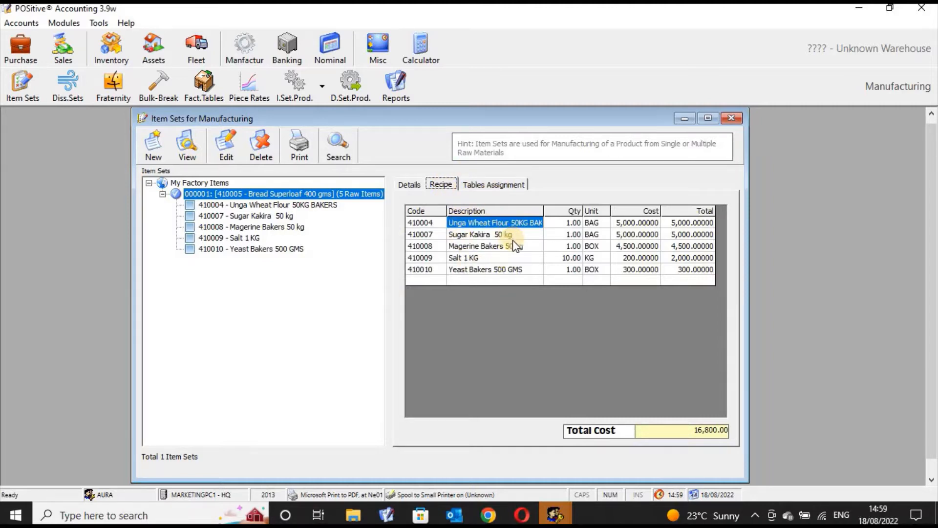
{"action": "left_click", "coordinate": [508, 188]}
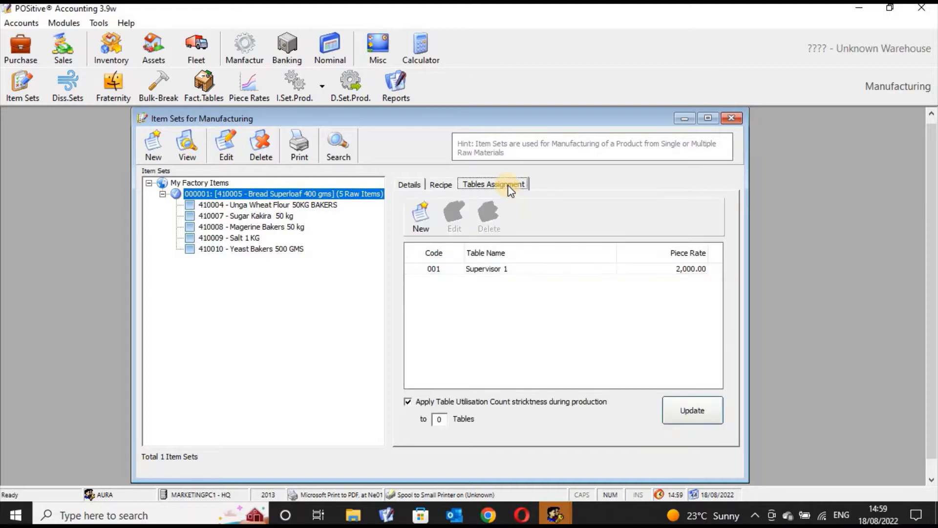
{"action": "left_click", "coordinate": [525, 269]}
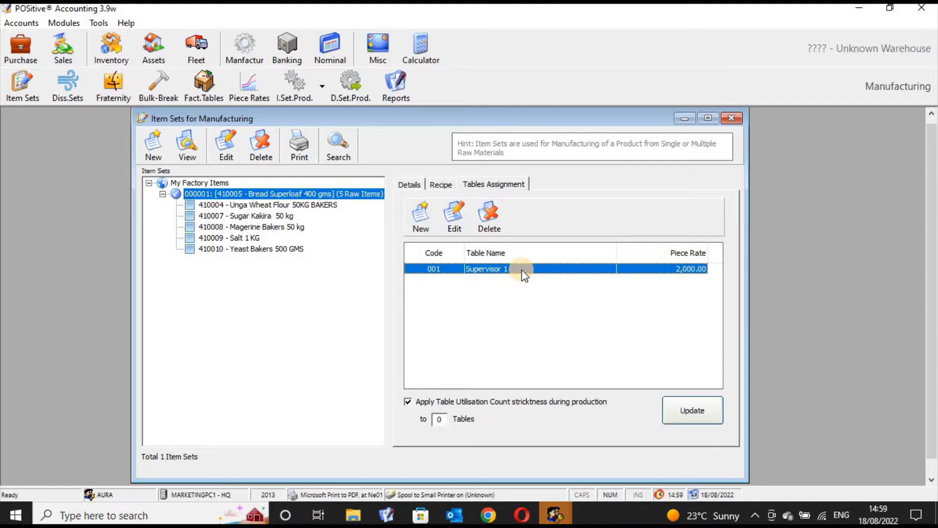
- Examine the factory tables offered for a new Bread Superloaf assignment, trying Supervisor2 and Supervisor 1, and close without adding one
{"action": "left_click", "coordinate": [421, 217]}
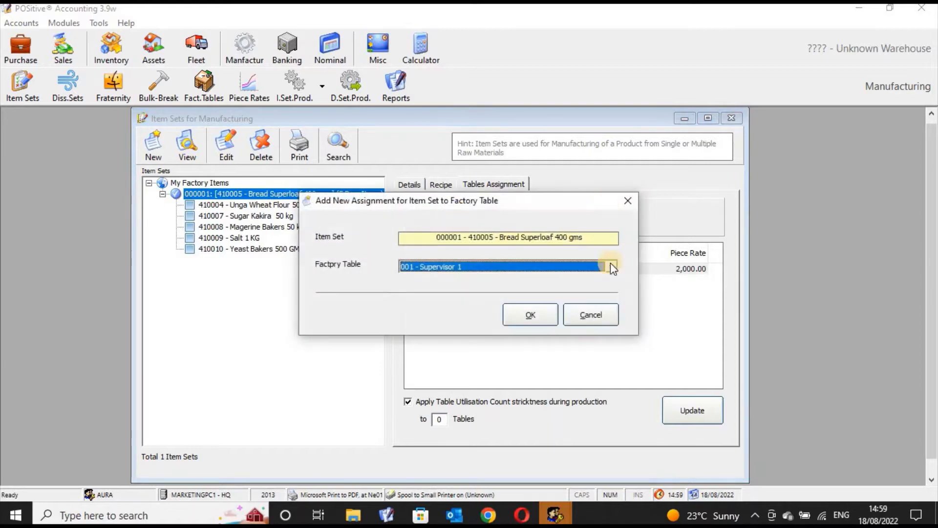
{"action": "left_click", "coordinate": [612, 267]}
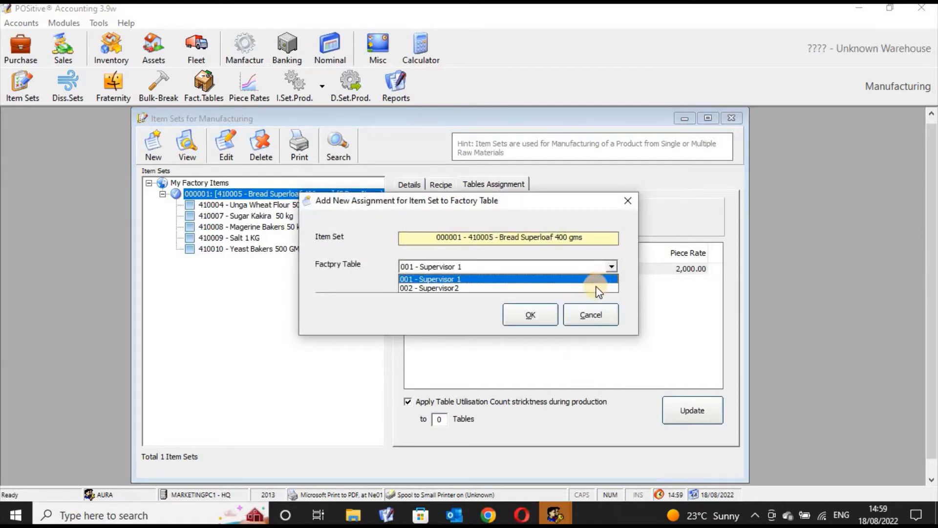
{"action": "left_click", "coordinate": [596, 288]}
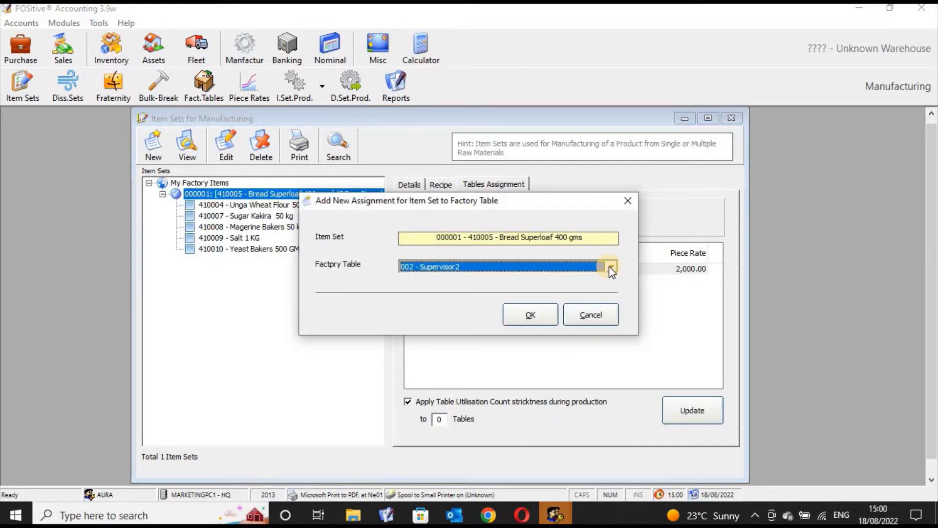
{"action": "left_click", "coordinate": [611, 266]}
{"action": "left_click", "coordinate": [588, 277]}
{"action": "left_click", "coordinate": [611, 268]}
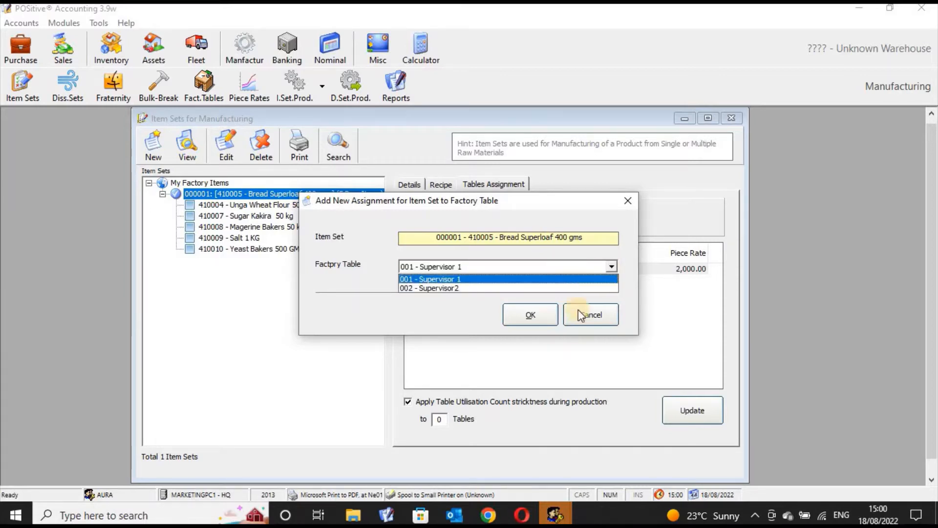
{"action": "left_click", "coordinate": [567, 279]}
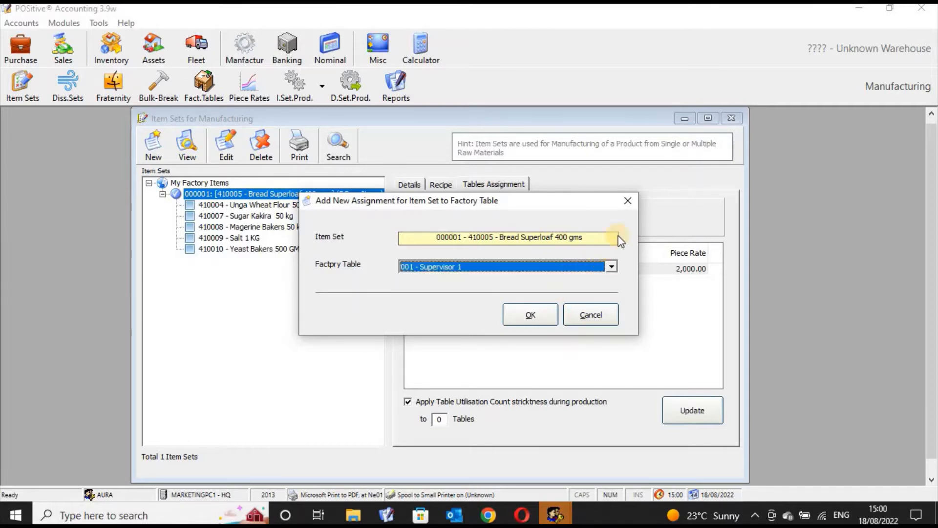
{"action": "left_click", "coordinate": [627, 198]}
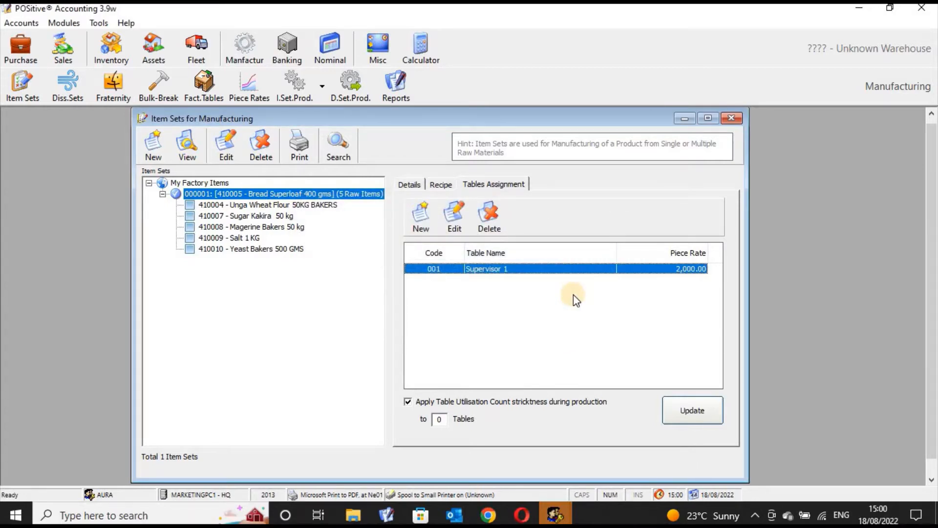
- Return to the Bread Superloaf set's details and check its edit form once more, closing it without changes
{"action": "left_click", "coordinate": [447, 184]}
{"action": "left_click", "coordinate": [410, 185]}
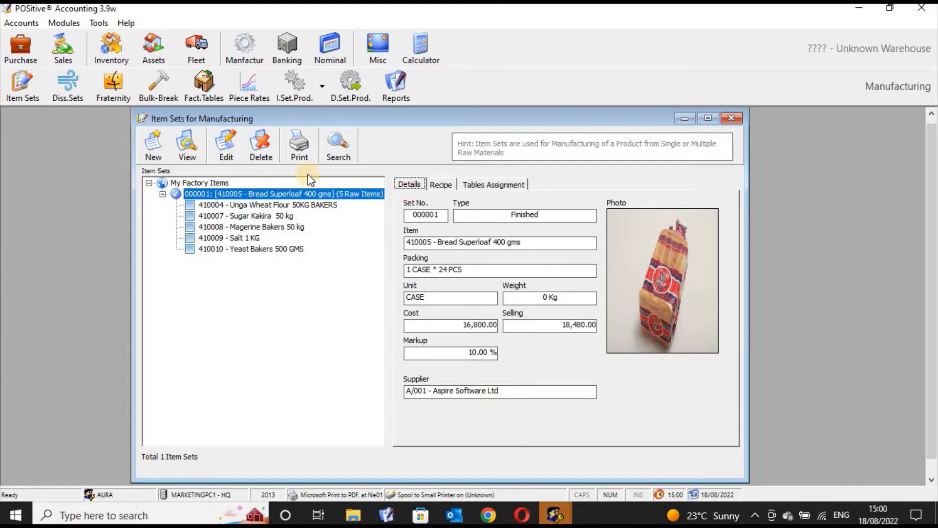
{"action": "left_click", "coordinate": [225, 148]}
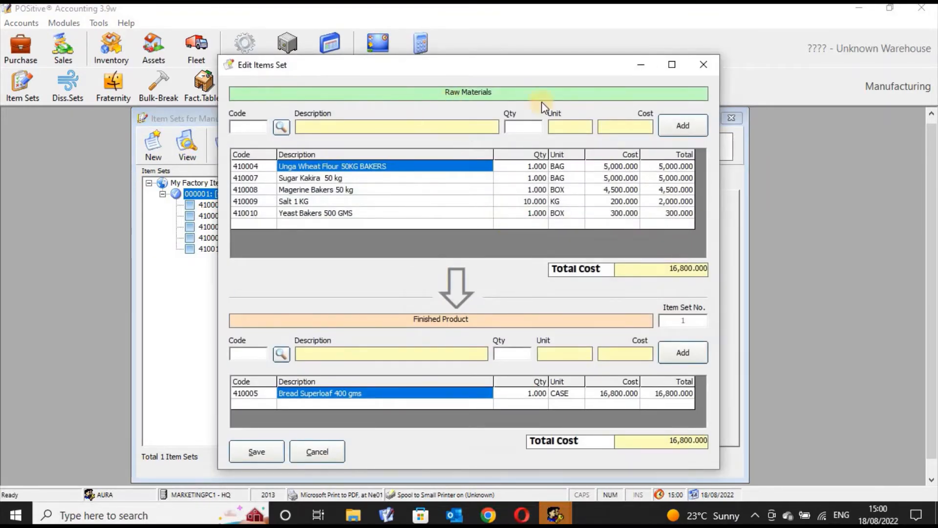
{"action": "left_click", "coordinate": [708, 66]}
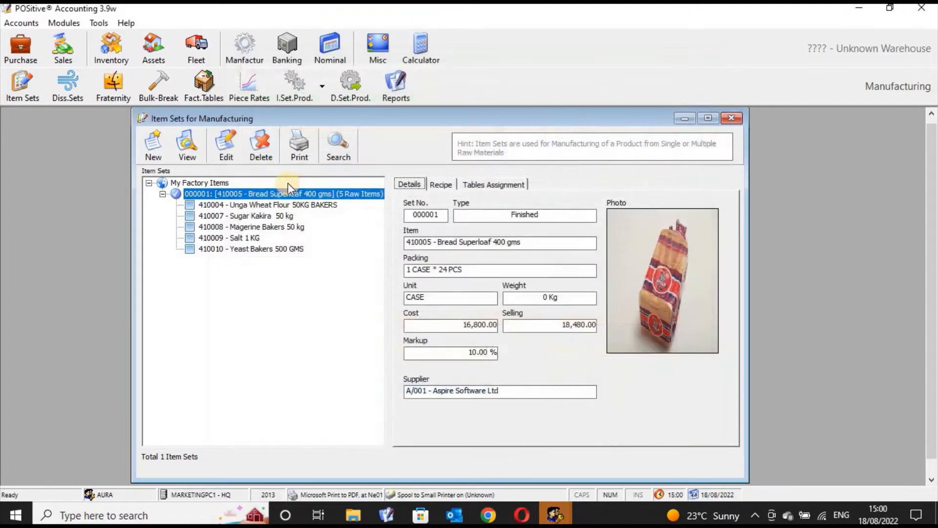
- Preview the printable Factory Item Sets List report and close the preview
{"action": "left_click", "coordinate": [295, 145]}
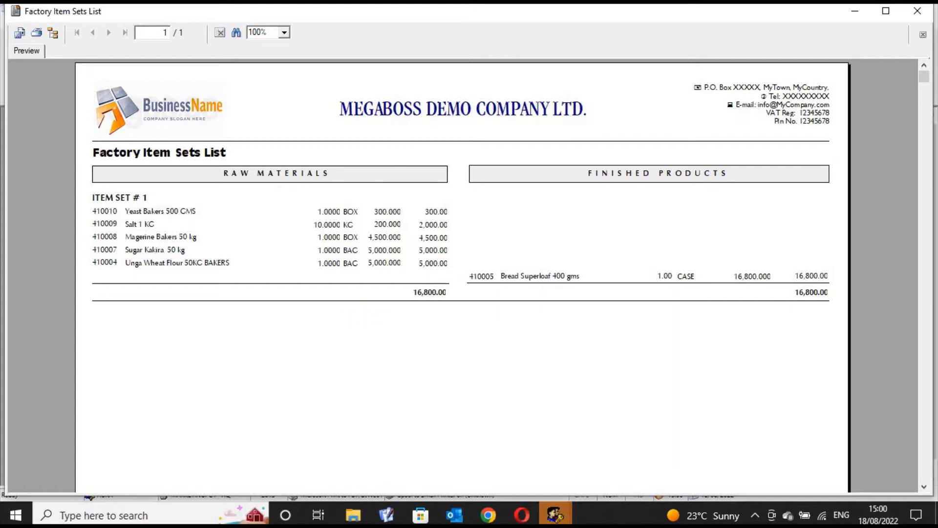
{"action": "left_click", "coordinate": [920, 17]}
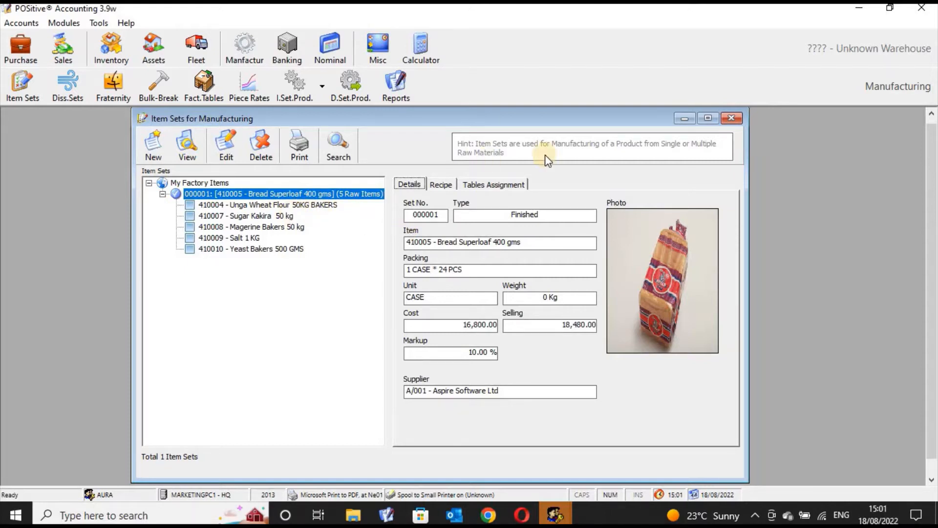
- Close the manufacturing item sets and open the Dissections Sets Manager
{"action": "left_click", "coordinate": [732, 118]}
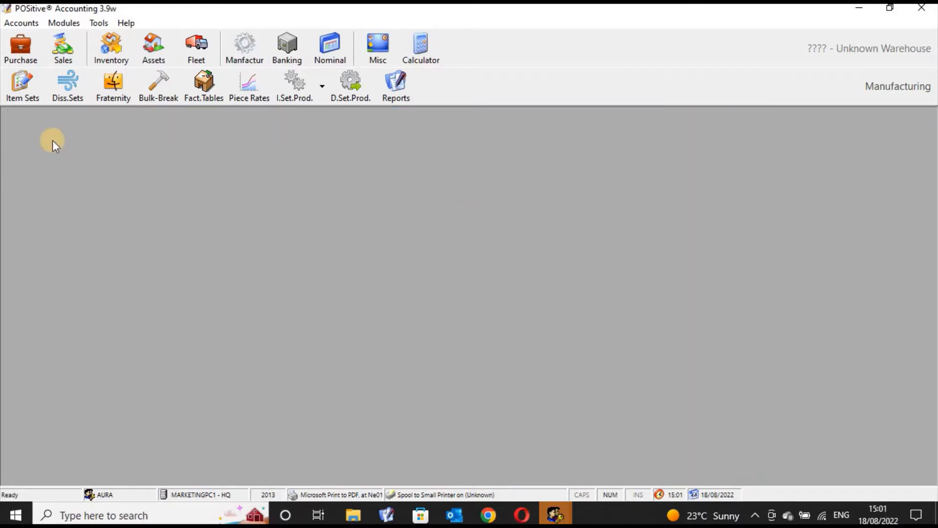
{"action": "left_click", "coordinate": [73, 85]}
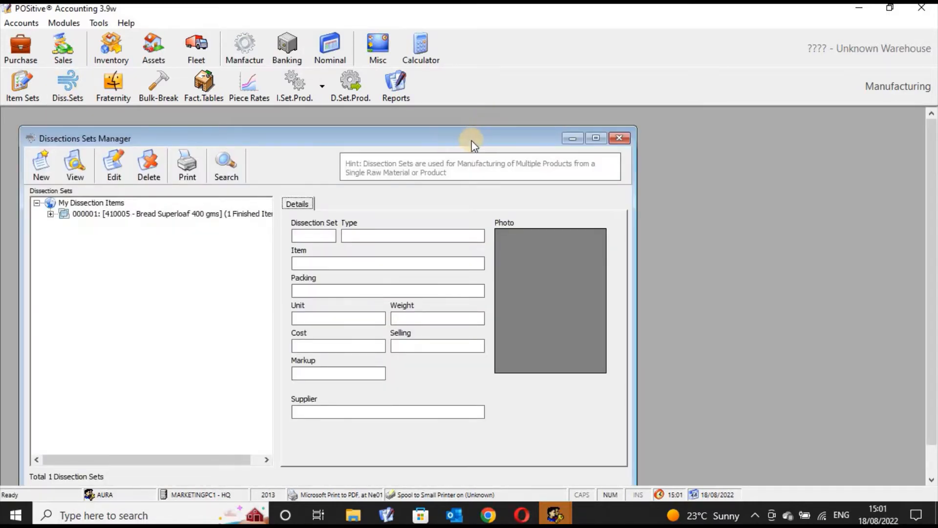
- Examine the Bread Superloaf 400 gms dissection set's raw item and resulting Bread Crumbs in its edit form, closing it without changes
{"action": "left_click_drag", "start_coordinate": [473, 143], "coordinate": [524, 144]}
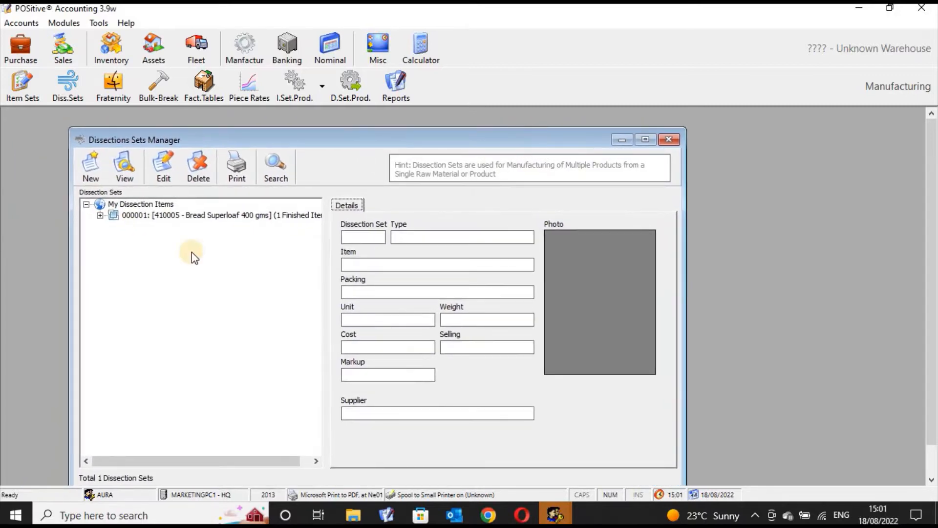
{"action": "left_click", "coordinate": [100, 215]}
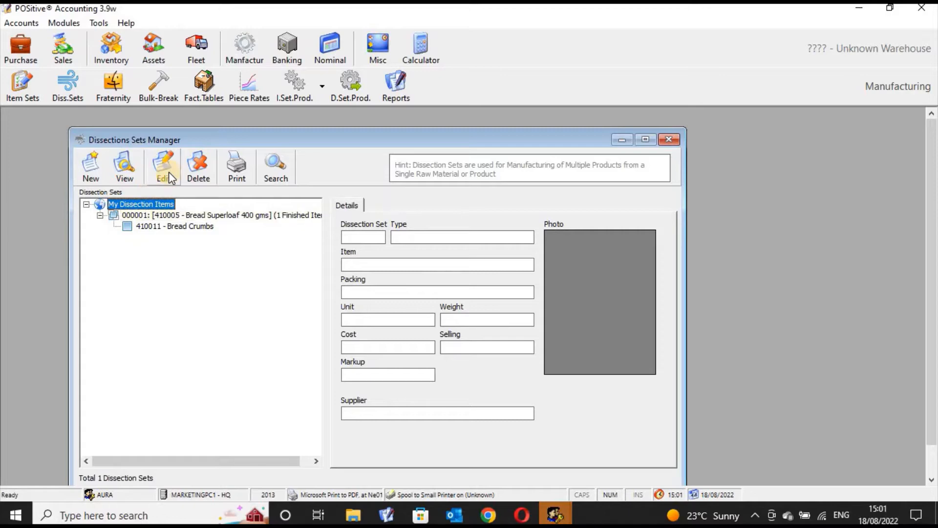
{"action": "left_click", "coordinate": [203, 216]}
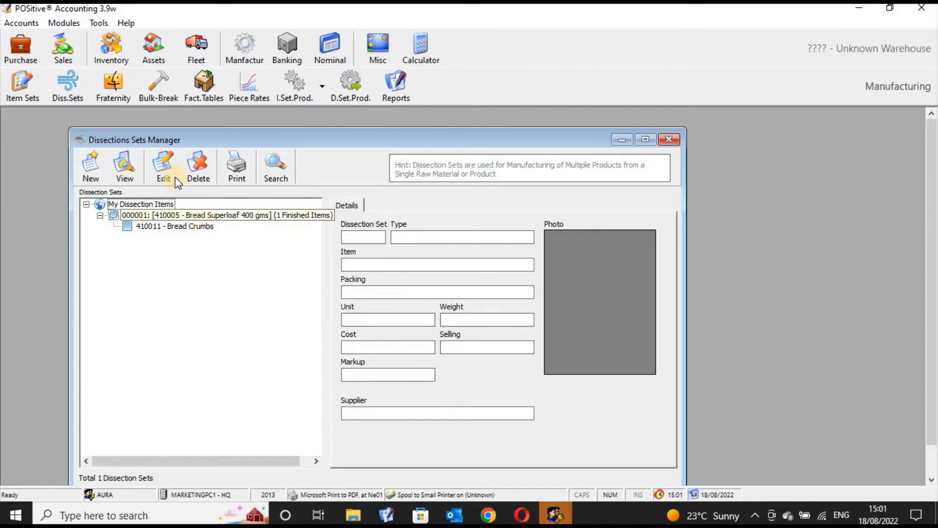
{"action": "left_click", "coordinate": [168, 175]}
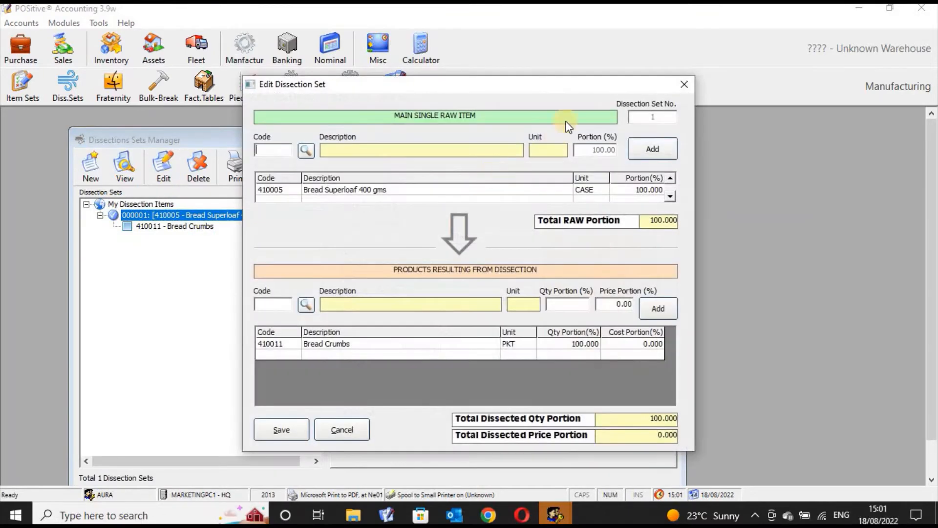
{"action": "left_click_drag", "start_coordinate": [541, 86], "coordinate": [544, 58]}
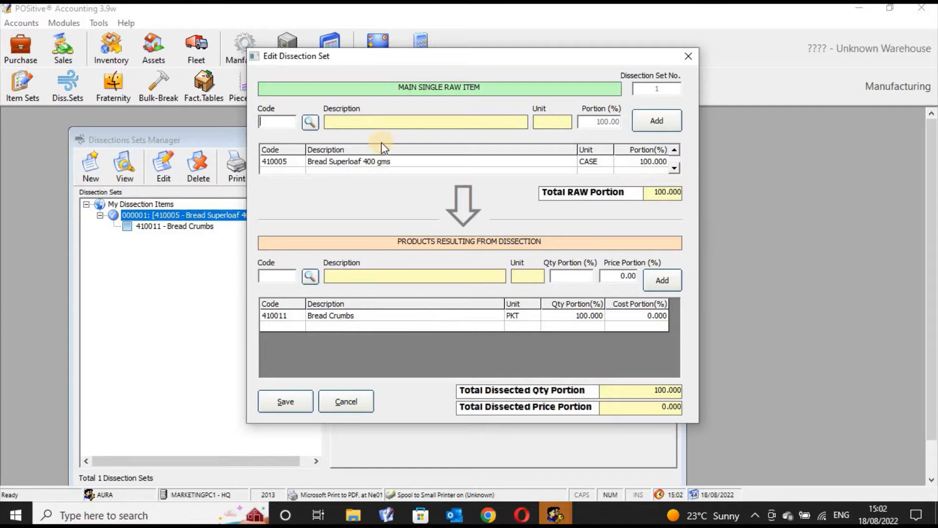
{"action": "left_click", "coordinate": [371, 162]}
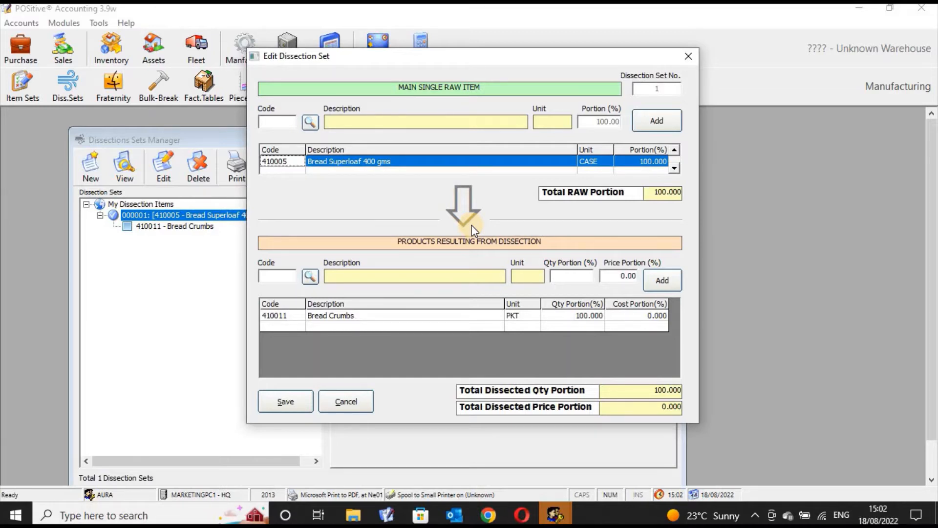
{"action": "left_click", "coordinate": [386, 320]}
{"action": "left_click", "coordinate": [364, 165]}
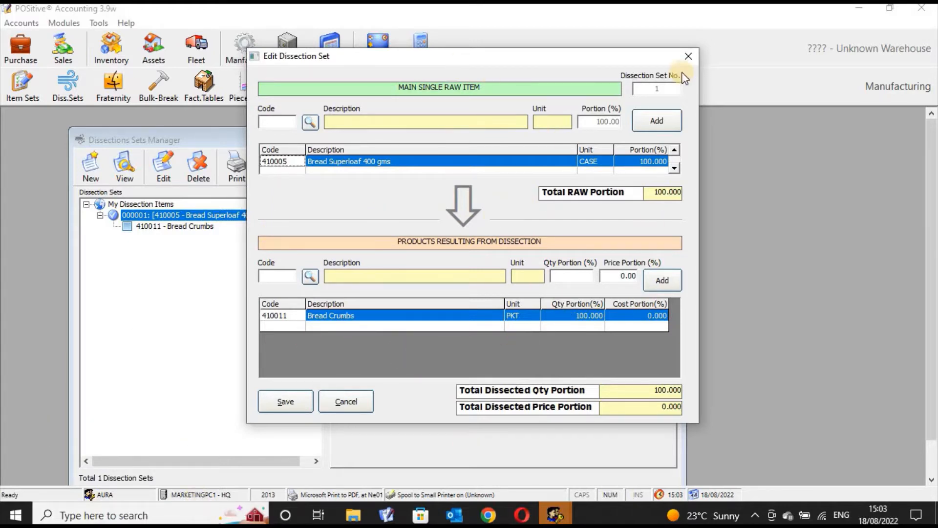
{"action": "left_click", "coordinate": [686, 57]}
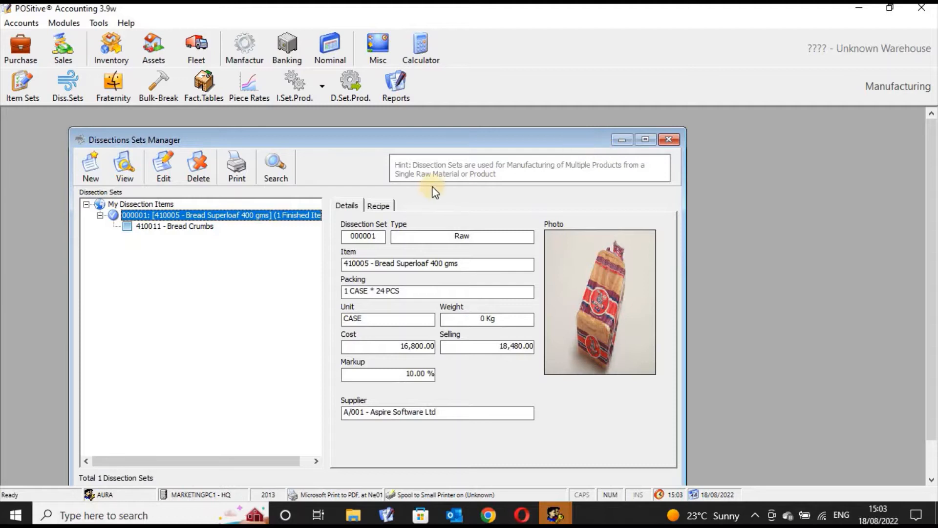
- View the dissection set's recipe and the Bread Crumbs item details, and close the Dissections Sets Manager
{"action": "left_click", "coordinate": [386, 205]}
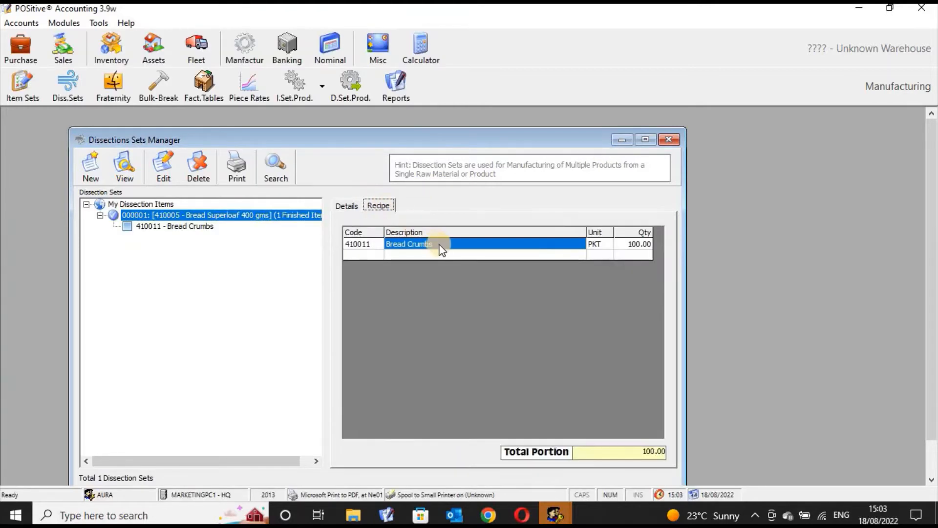
{"action": "left_click", "coordinate": [194, 227]}
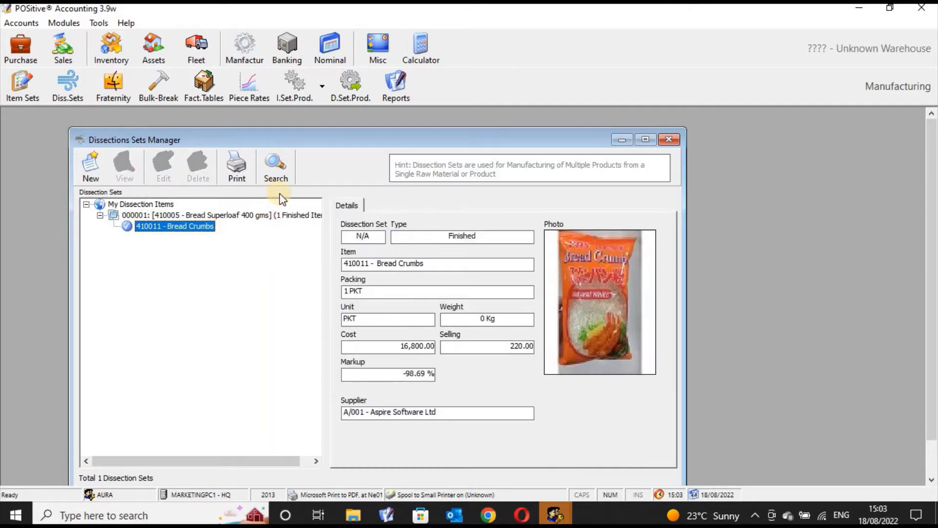
{"action": "left_click", "coordinate": [670, 140]}
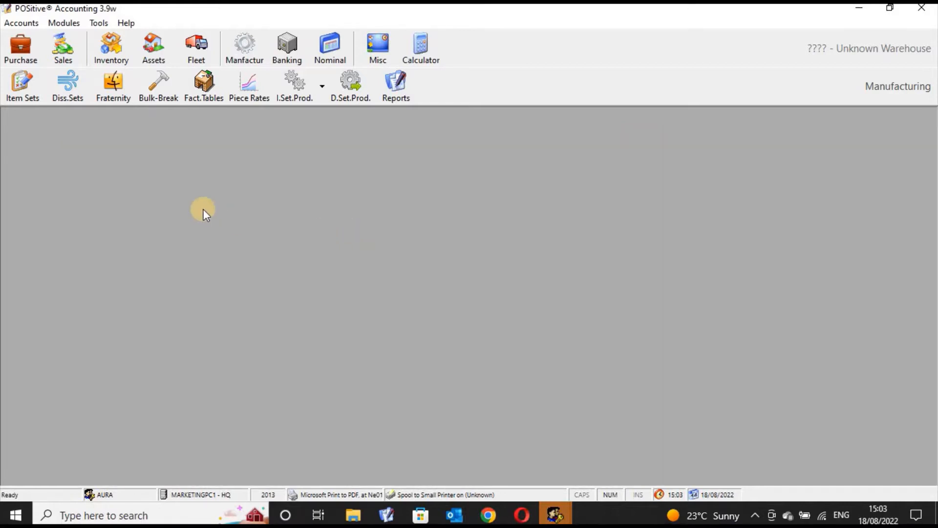
- Open the Fraternity Manager and view the members of the Unga, Salt, Cooking Fats and Sugar fraternities
{"action": "left_click", "coordinate": [121, 93]}
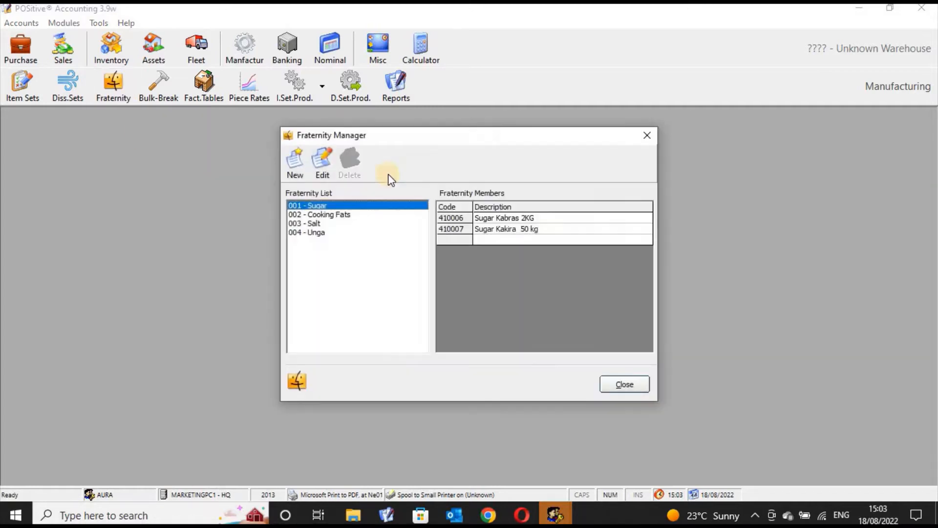
{"action": "left_click_drag", "start_coordinate": [478, 134], "coordinate": [478, 148]}
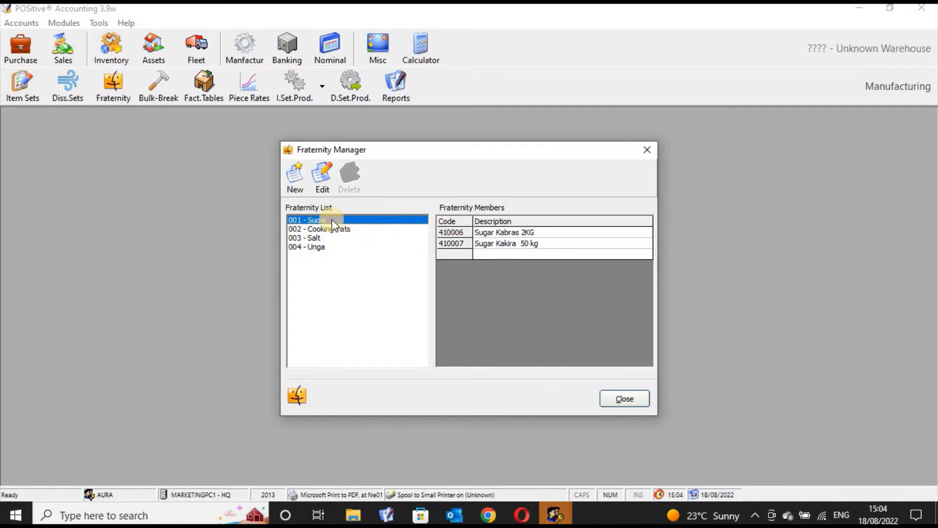
{"action": "left_click", "coordinate": [325, 239]}
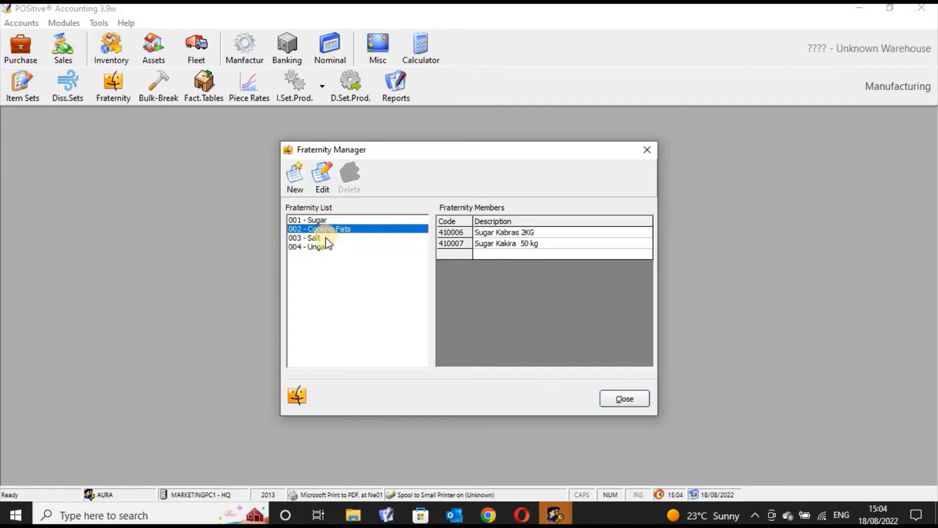
{"action": "left_click", "coordinate": [326, 247]}
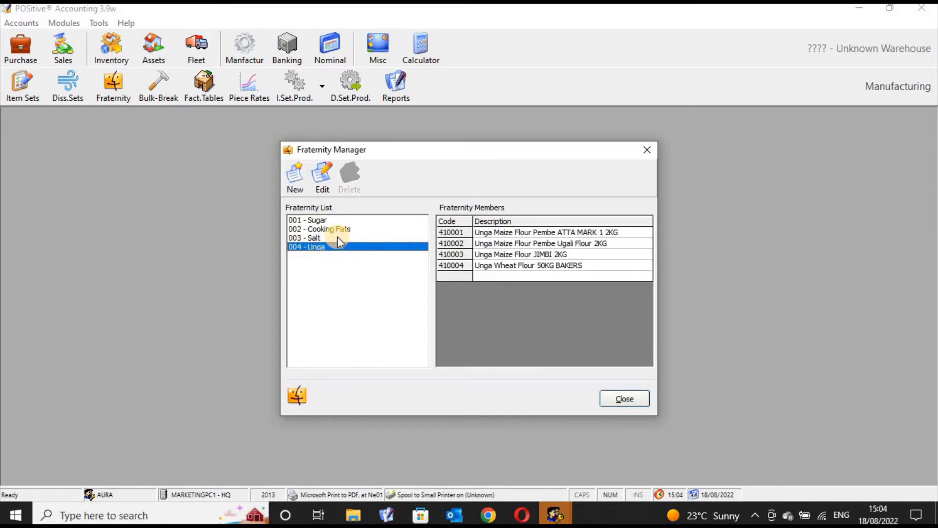
{"action": "left_click", "coordinate": [337, 237]}
{"action": "left_click", "coordinate": [339, 228]}
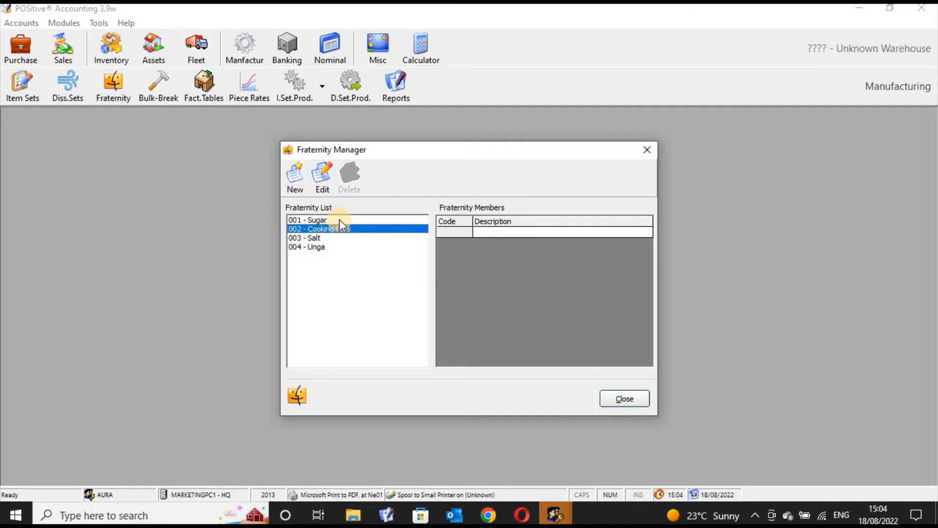
{"action": "left_click", "coordinate": [340, 221]}
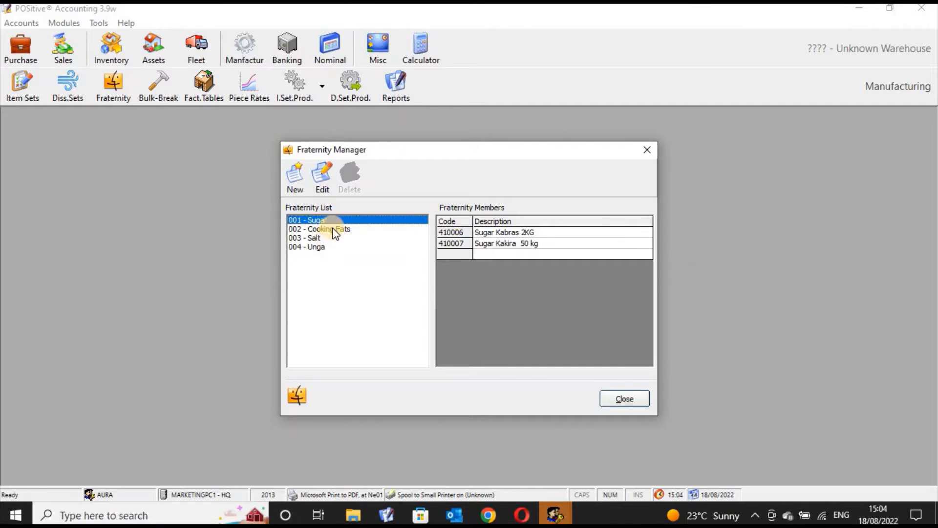
- Go through the fraternity list again from Cooking Fats to Unga, comparing the items grouped under each fraternity
{"action": "left_click", "coordinate": [335, 231]}
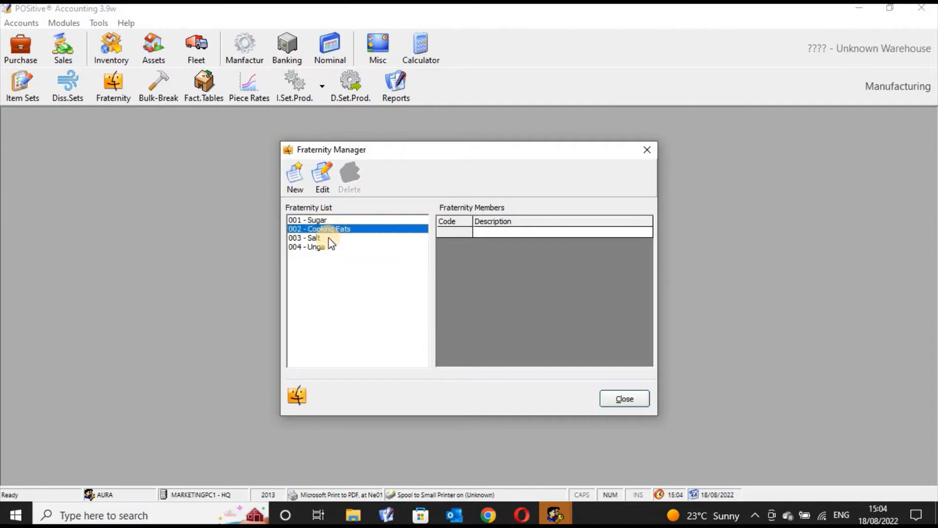
{"action": "left_click", "coordinate": [329, 235]}
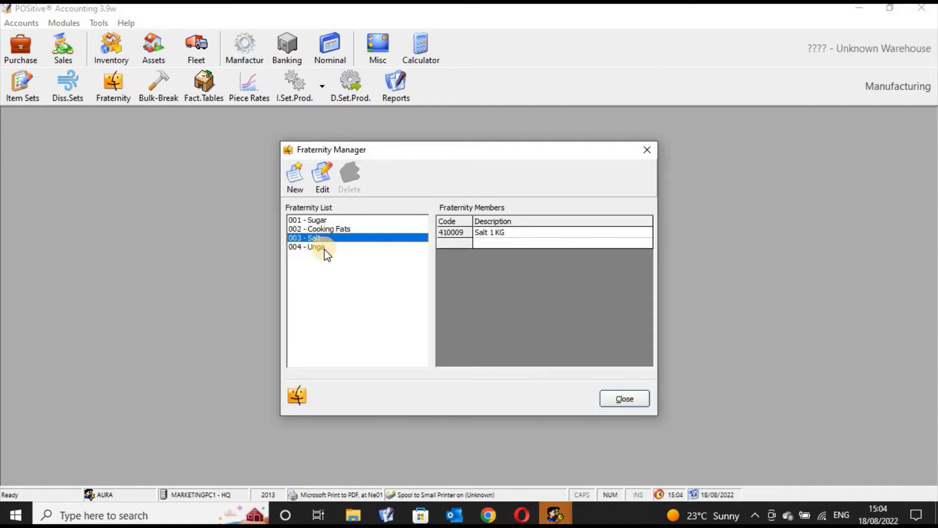
{"action": "left_click", "coordinate": [326, 248]}
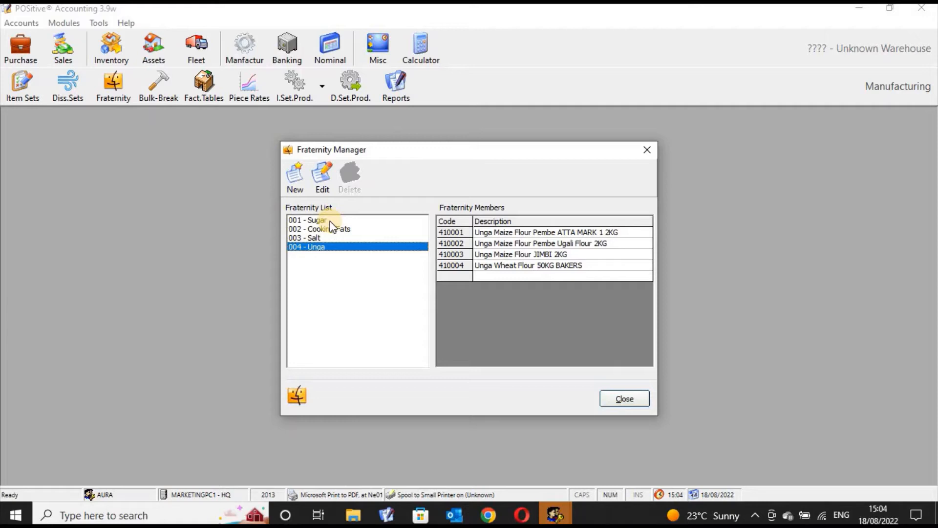
{"action": "left_click", "coordinate": [329, 220]}
{"action": "left_click", "coordinate": [337, 230]}
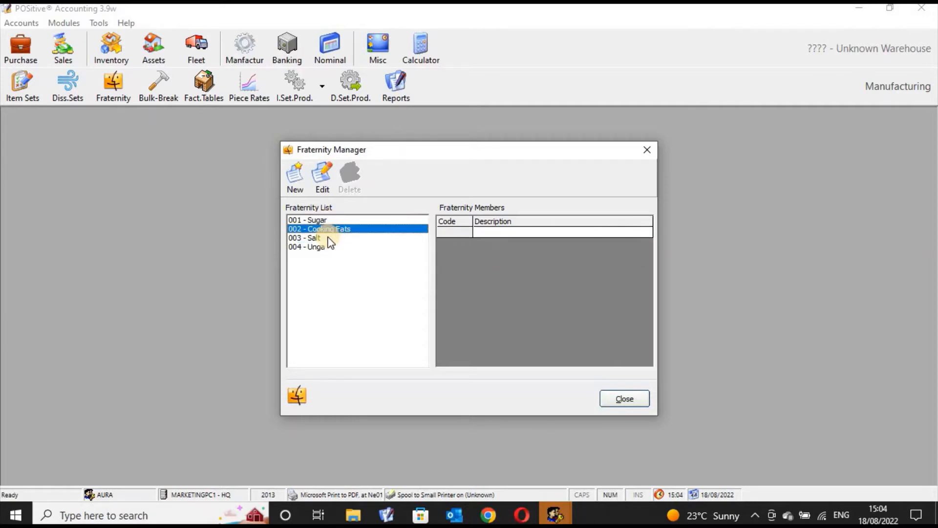
{"action": "left_click", "coordinate": [326, 239]}
{"action": "left_click", "coordinate": [327, 248]}
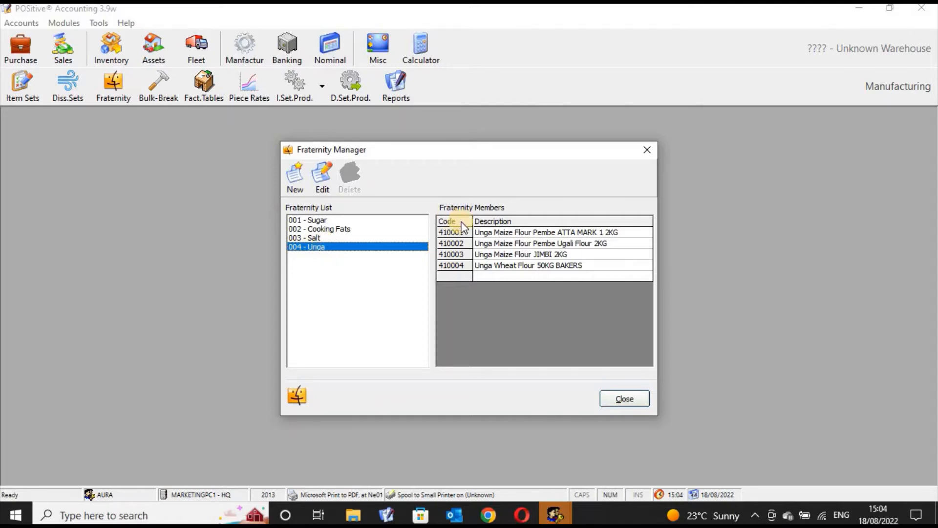
- Review the Sugar fraternity's members once more, followed by those of Cooking Fats and Salt
{"action": "left_click", "coordinate": [391, 227]}
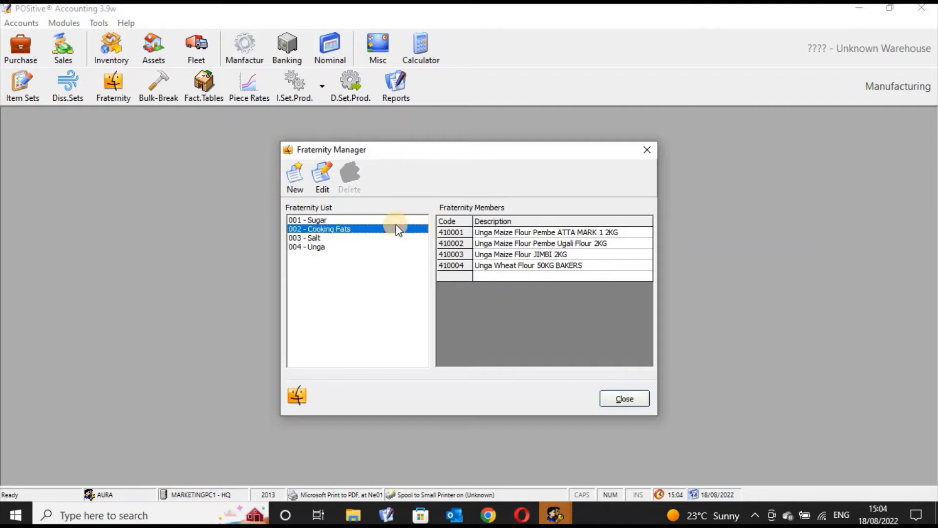
{"action": "left_click", "coordinate": [387, 221]}
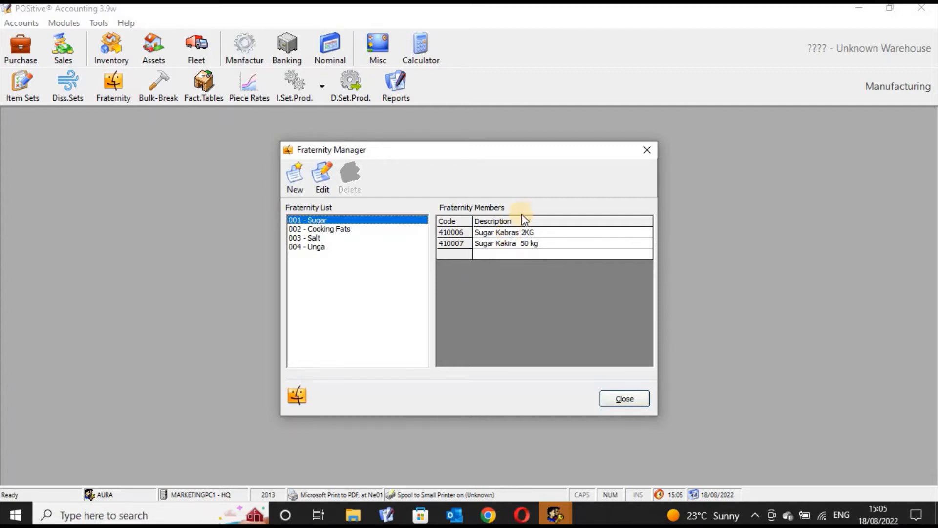
{"action": "left_click", "coordinate": [368, 230]}
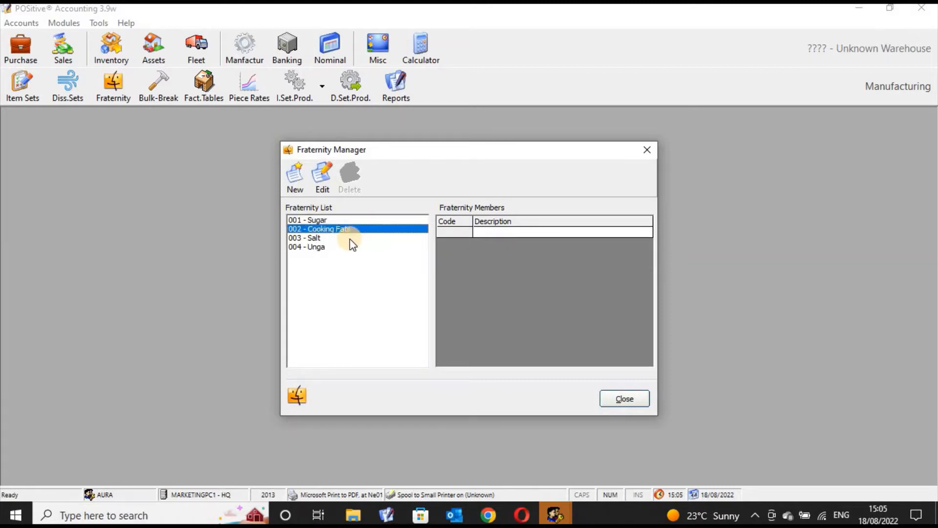
{"action": "left_click", "coordinate": [323, 238]}
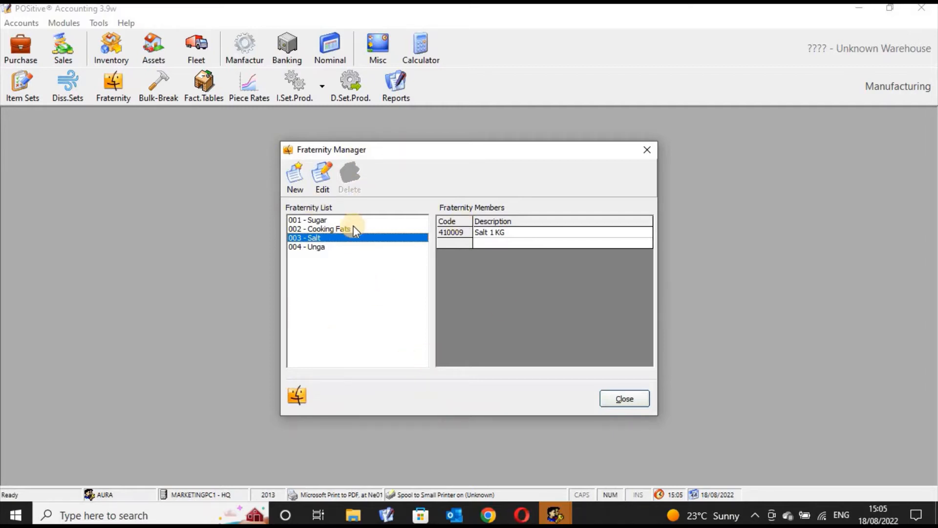
- Try to add item 410006 Sugar Kabras 2KG to the Sugar fraternity, finding it with a product search for "sugar"
{"action": "left_click_drag", "start_coordinate": [353, 226], "coordinate": [327, 152]}
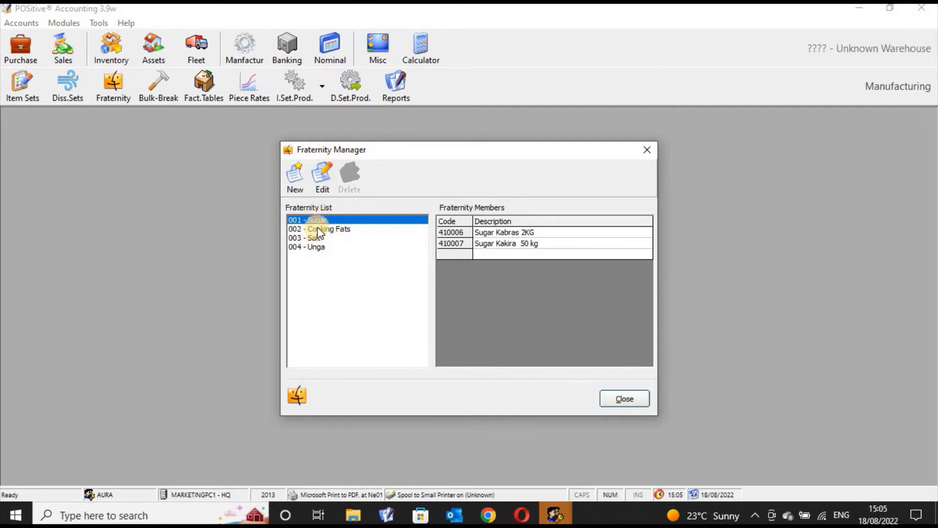
{"action": "left_click", "coordinate": [480, 229]}
{"action": "left_click", "coordinate": [484, 243]}
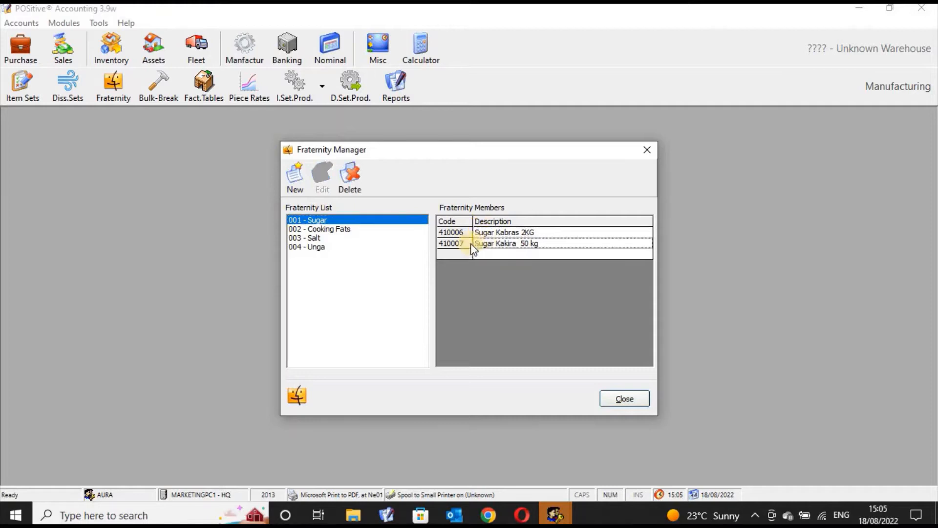
{"action": "left_click", "coordinate": [452, 233]}
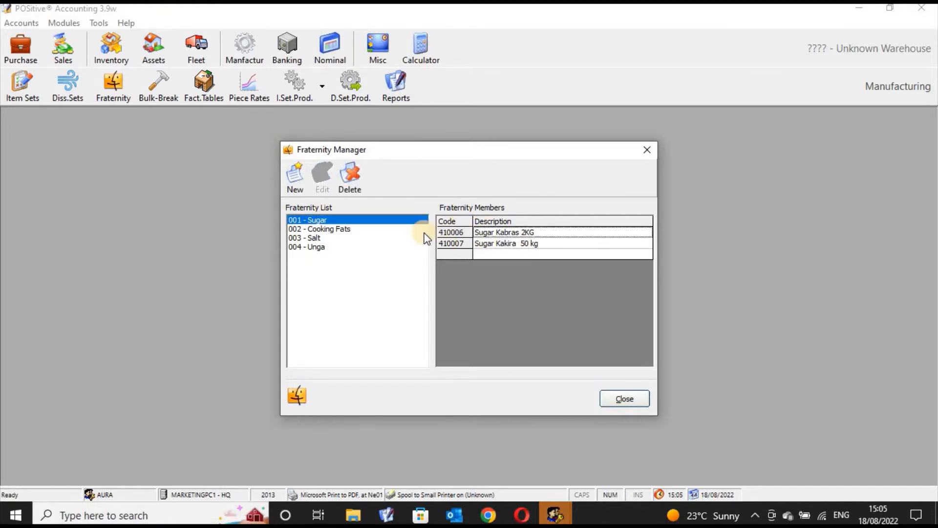
{"action": "left_click", "coordinate": [296, 185]}
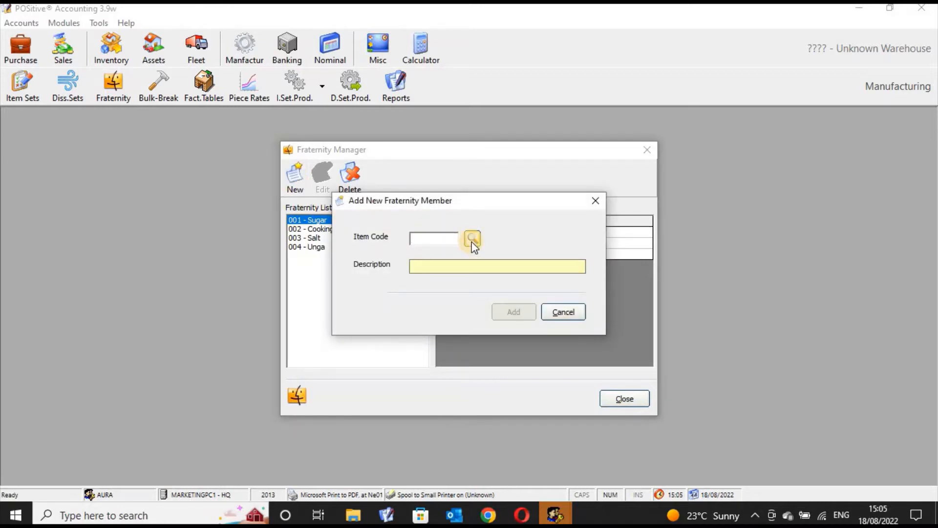
{"action": "left_click", "coordinate": [472, 239]}
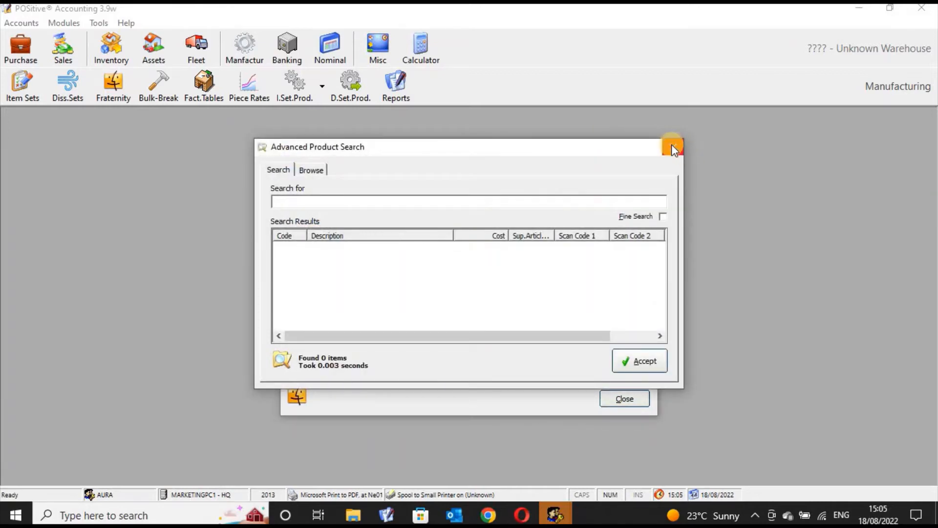
{"action": "type", "text": "sugar"}
{"action": "left_click", "coordinate": [351, 249]}
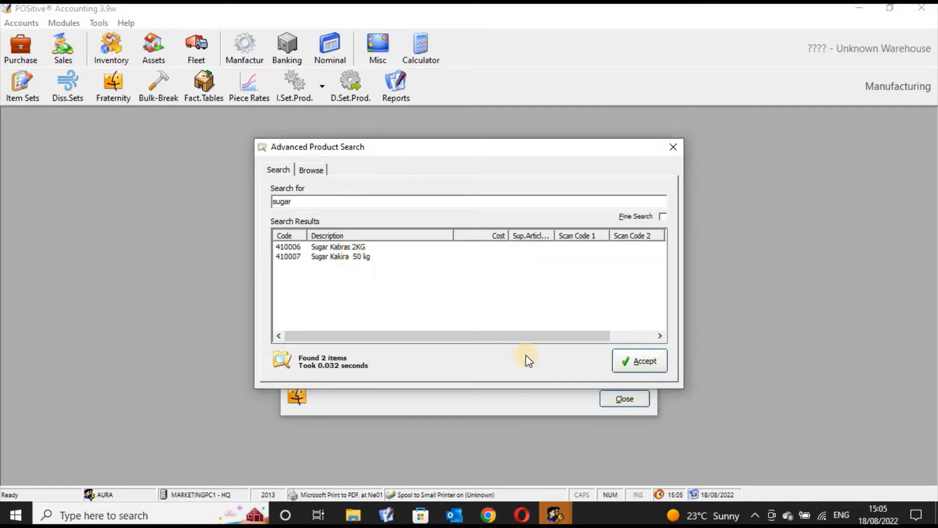
{"action": "left_click", "coordinate": [634, 360]}
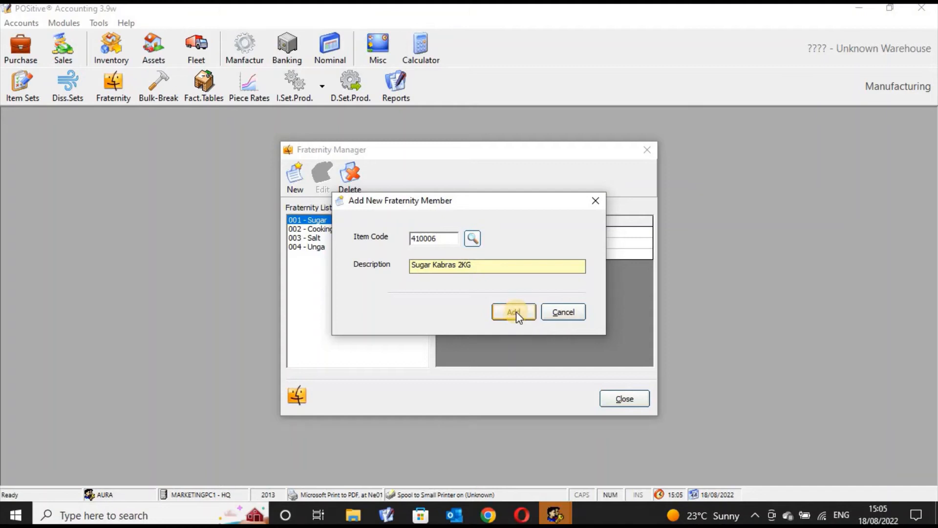
{"action": "left_click", "coordinate": [516, 312]}
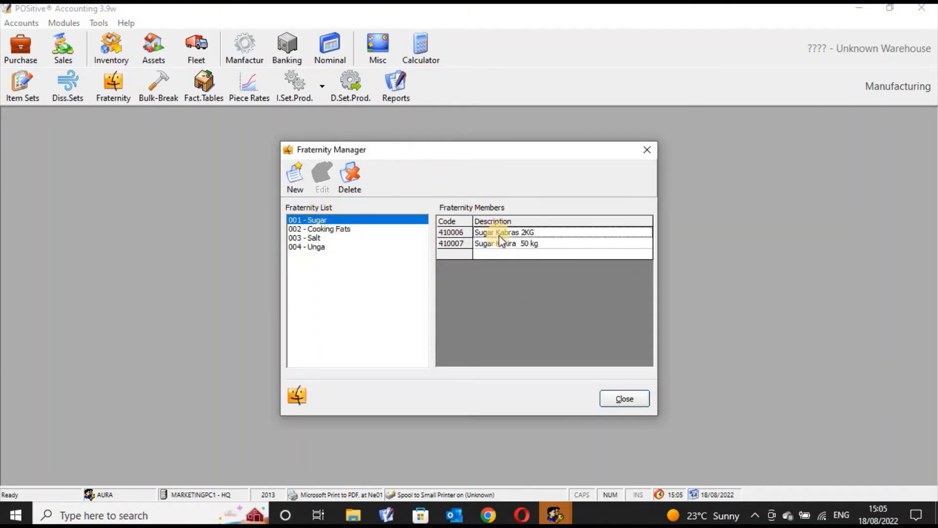
- Start adding a new member to the Cooking Fats fraternity and open the product search for its item code
{"action": "left_click", "coordinate": [348, 230]}
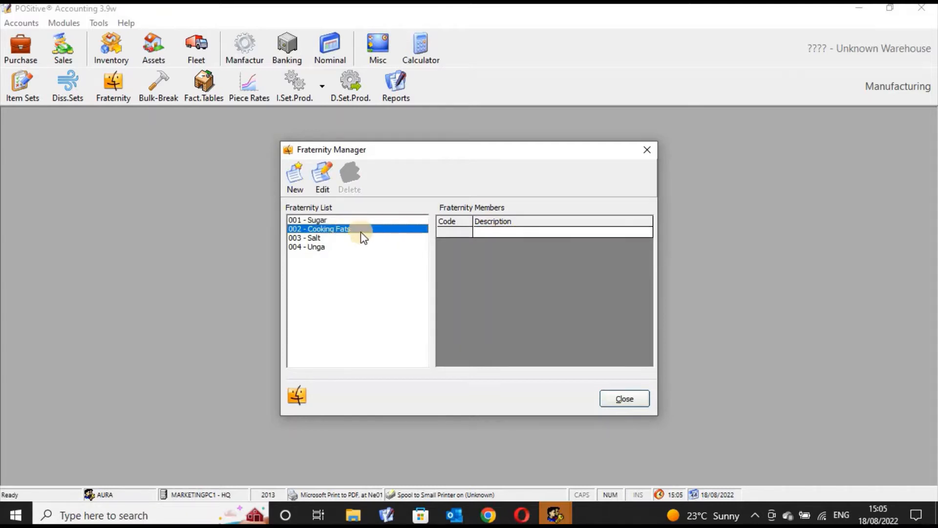
{"action": "left_click", "coordinate": [491, 233]}
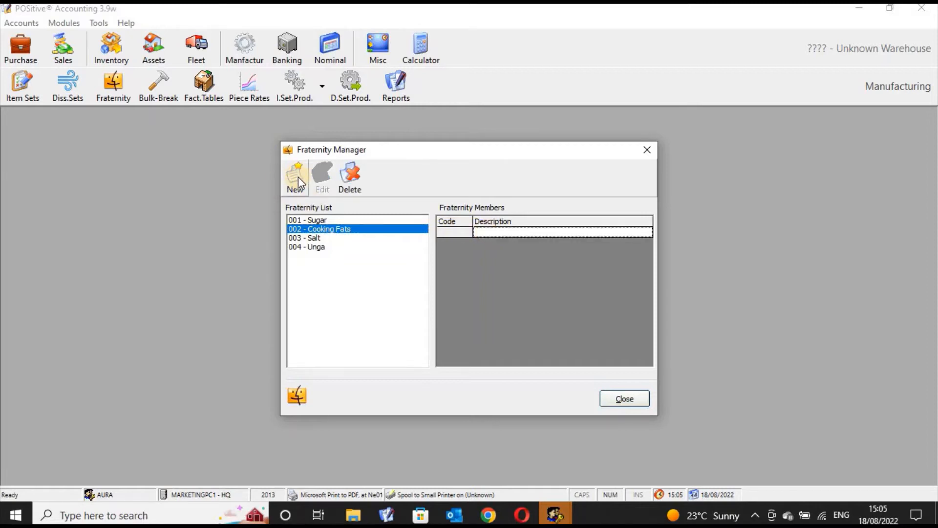
{"action": "left_click", "coordinate": [298, 177]}
{"action": "left_click", "coordinate": [479, 239]}
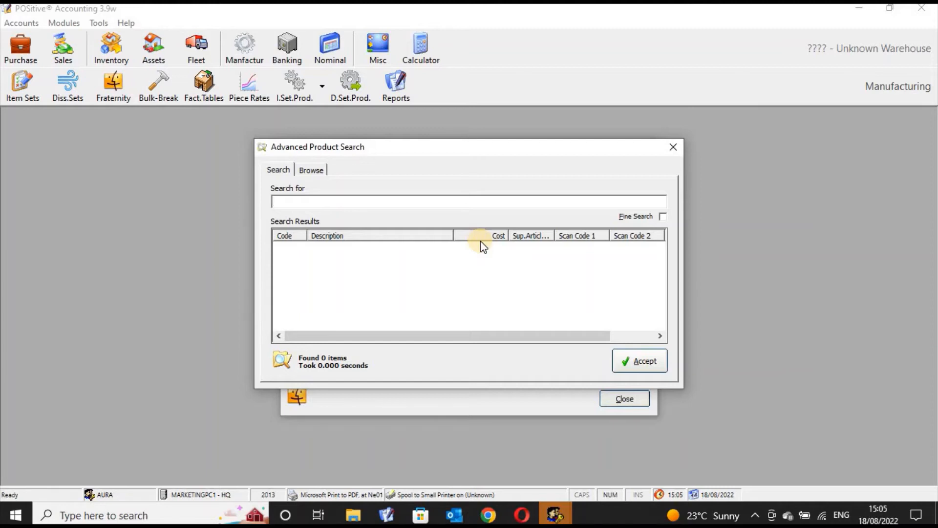
- Search the products for "cooking", "fats" and "oil" to find an item for the Cooking Fats fraternity
{"action": "type", "text": "cooking"}
{"action": "key", "text": "BackSpace"}
{"action": "key", "text": "BackSpace"}
{"action": "key", "text": "BackSpace"}
{"action": "key", "text": "BackSpace"}
{"action": "key", "text": "BackSpace"}
{"action": "key", "text": "BackSpace"}
{"action": "key", "text": "BackSpace"}
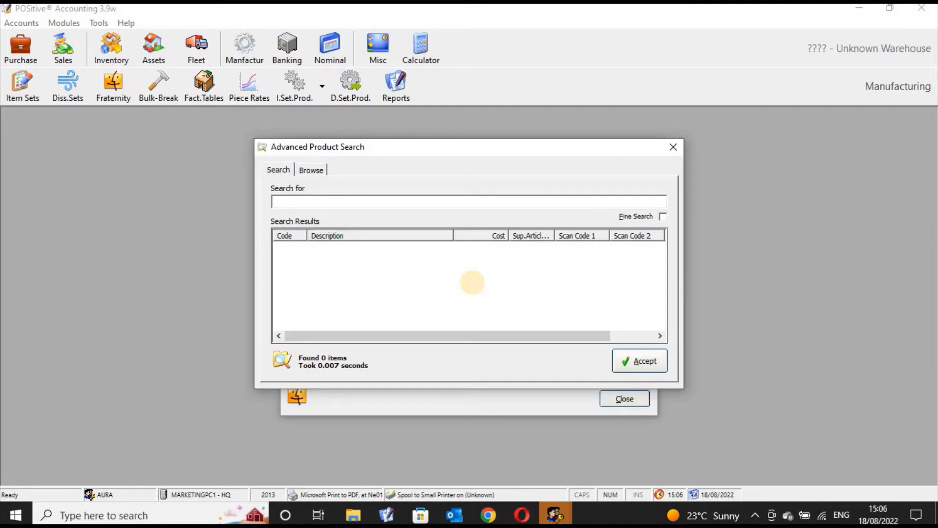
{"action": "type", "text": "fats"}
{"action": "key", "text": "BackSpace"}
{"action": "key", "text": "BackSpace"}
{"action": "key", "text": "BackSpace"}
{"action": "key", "text": "BackSpace"}
{"action": "type", "text": "oil"}
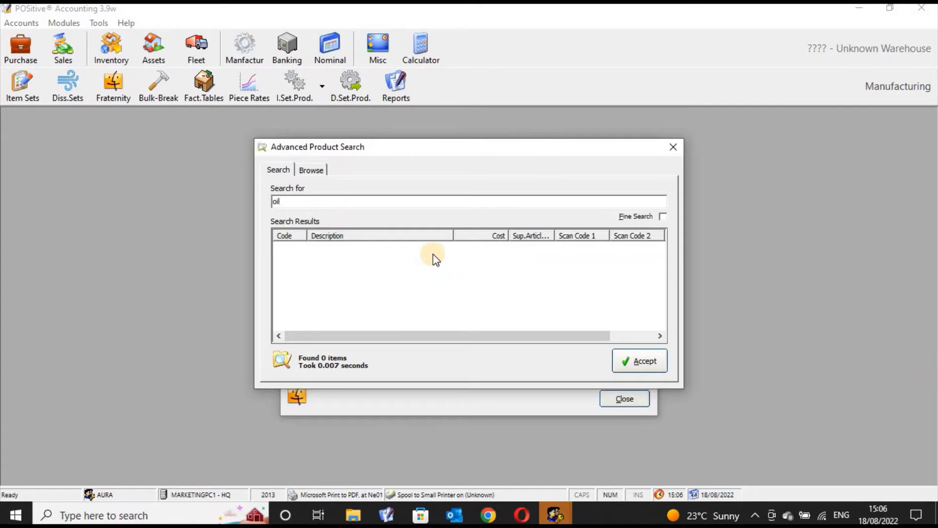
{"action": "key", "text": "BackSpace"}
{"action": "key", "text": "BackSpace"}
{"action": "key", "text": "BackSpace"}
{"action": "type", "text": "b"}
{"action": "key", "text": "BackSpace"}
- Find item 410003 Unga Maize Flour JIMBI 2KG with a search for "unga" and add it to the Cooking Fats fraternity
{"action": "type", "text": "unga"}
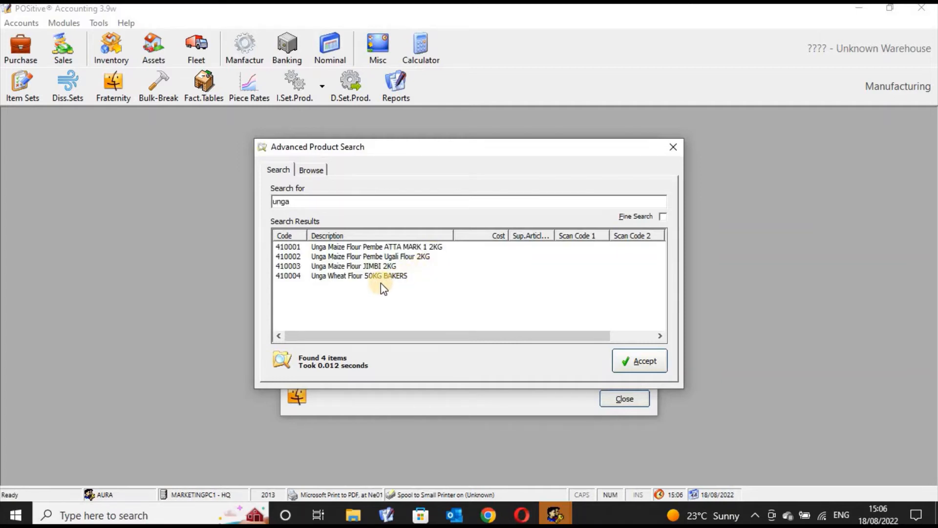
{"action": "left_click", "coordinate": [384, 269]}
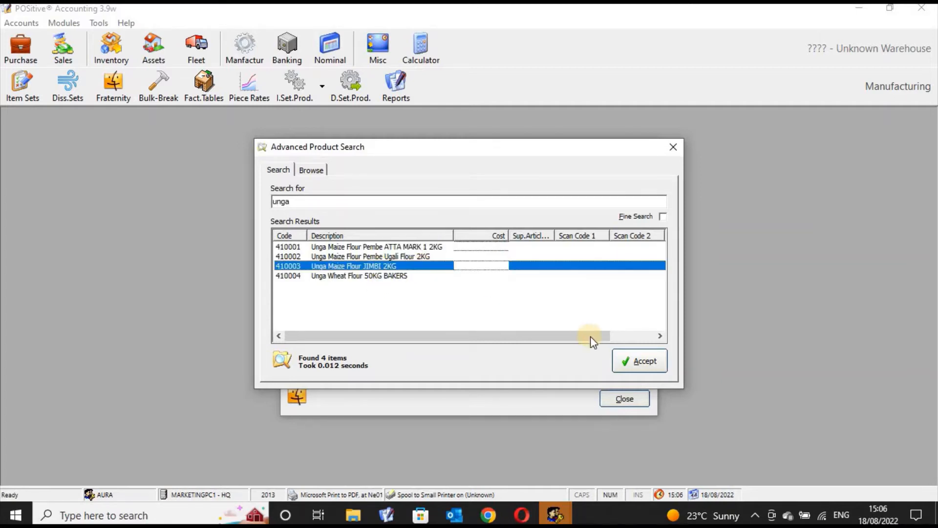
{"action": "left_click", "coordinate": [644, 360]}
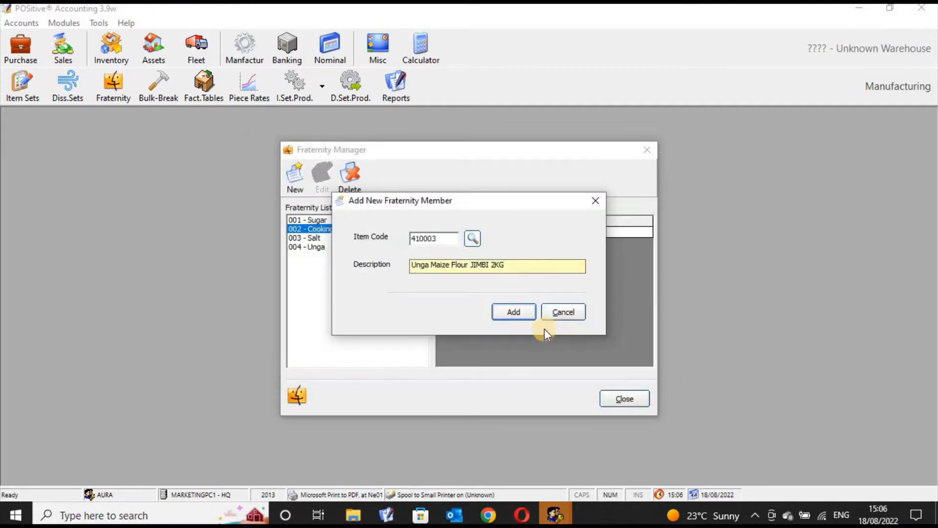
{"action": "left_click", "coordinate": [509, 311]}
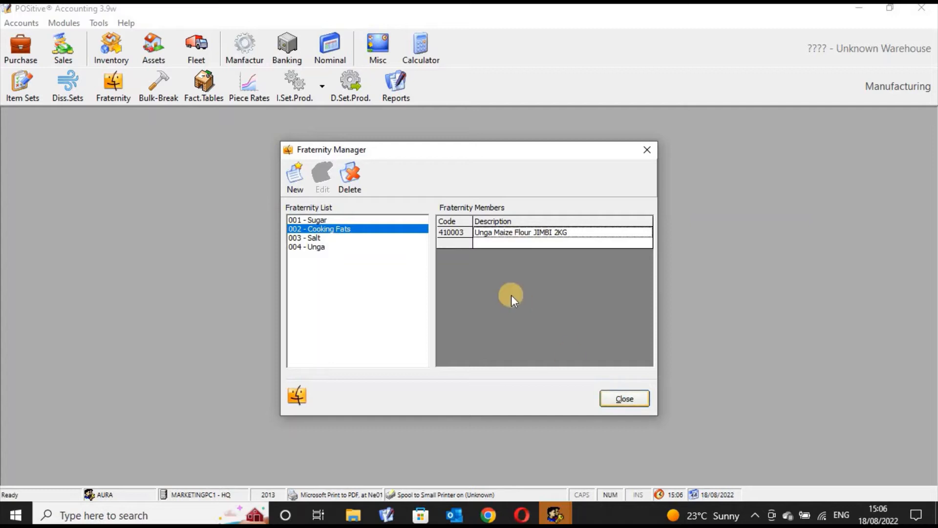
- View the members of the Salt and Unga fraternities and close the Fraternity Manager
{"action": "left_click", "coordinate": [332, 238]}
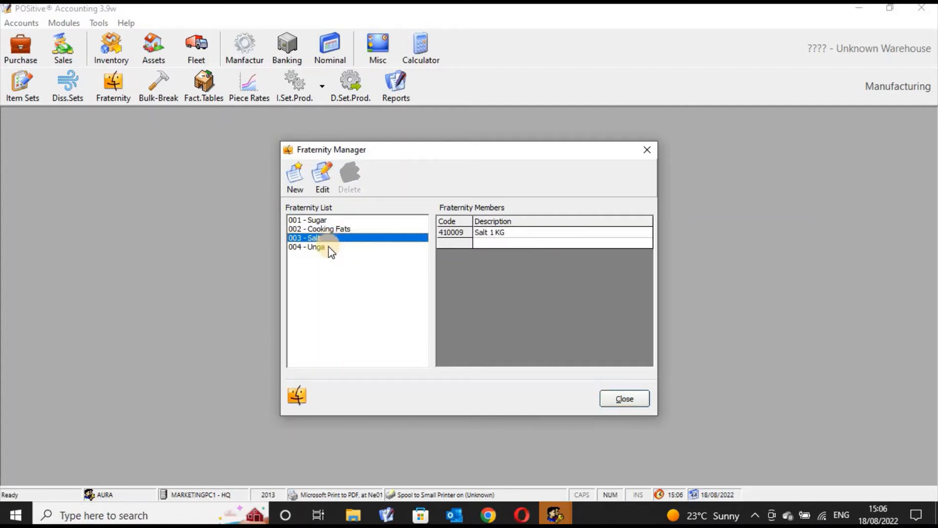
{"action": "left_click", "coordinate": [329, 249]}
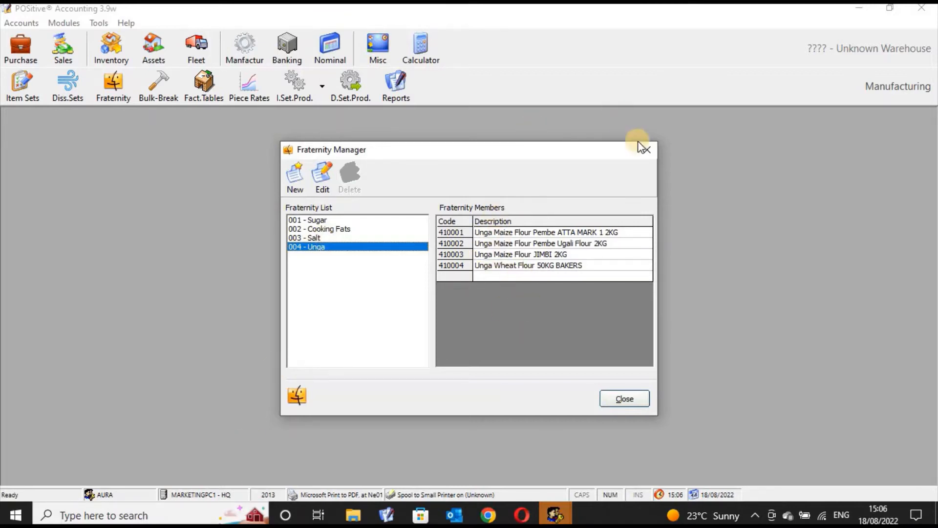
{"action": "left_click", "coordinate": [647, 149]}
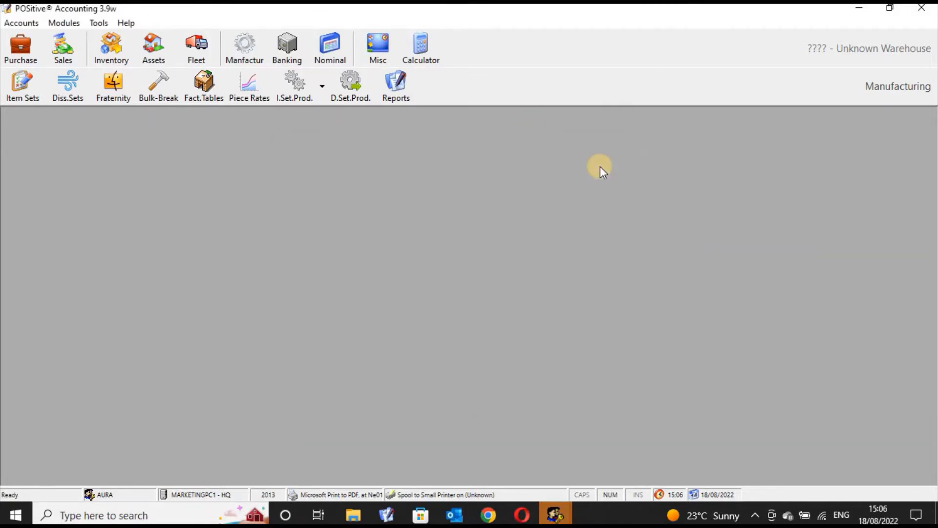
- Open the Factory Bulk-Break Units Manager and start a new bulk-break item
{"action": "left_click", "coordinate": [155, 98]}
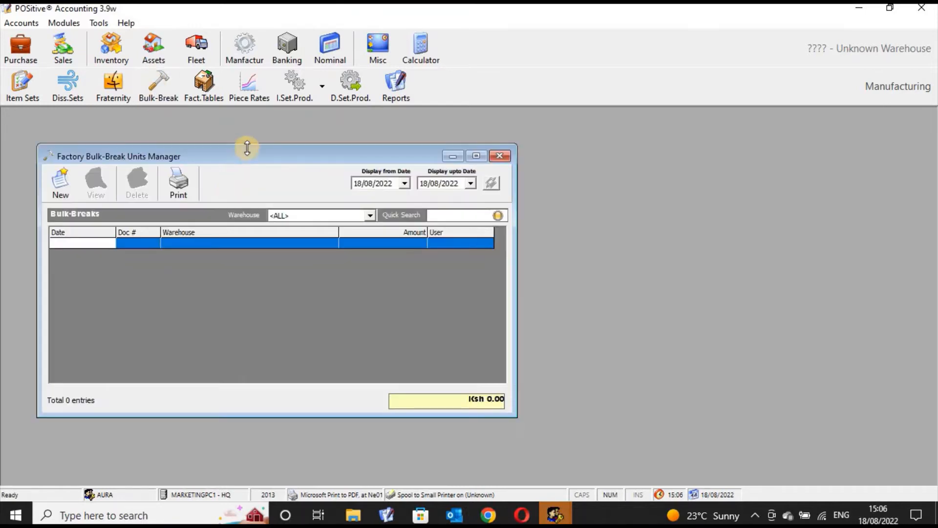
{"action": "left_click_drag", "start_coordinate": [254, 159], "coordinate": [315, 175]}
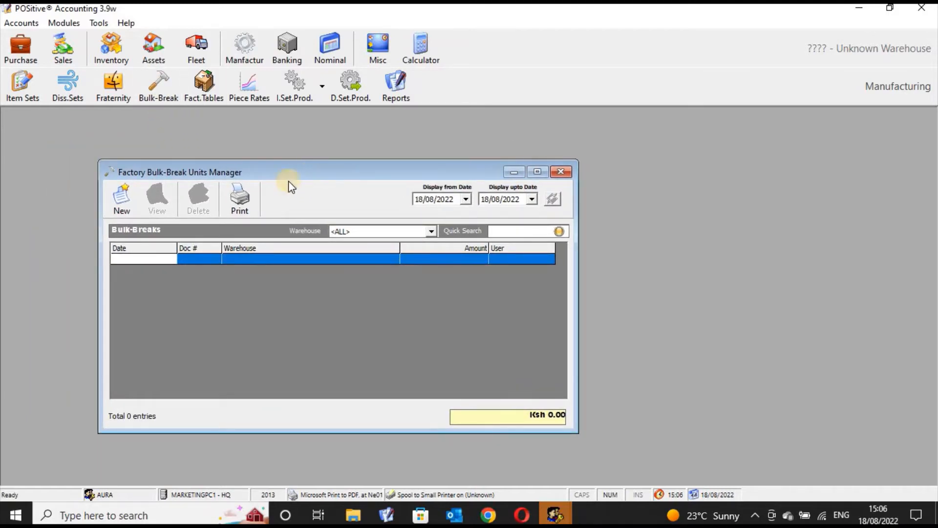
{"action": "left_click_drag", "start_coordinate": [289, 177], "coordinate": [300, 177]}
{"action": "left_click", "coordinate": [135, 200]}
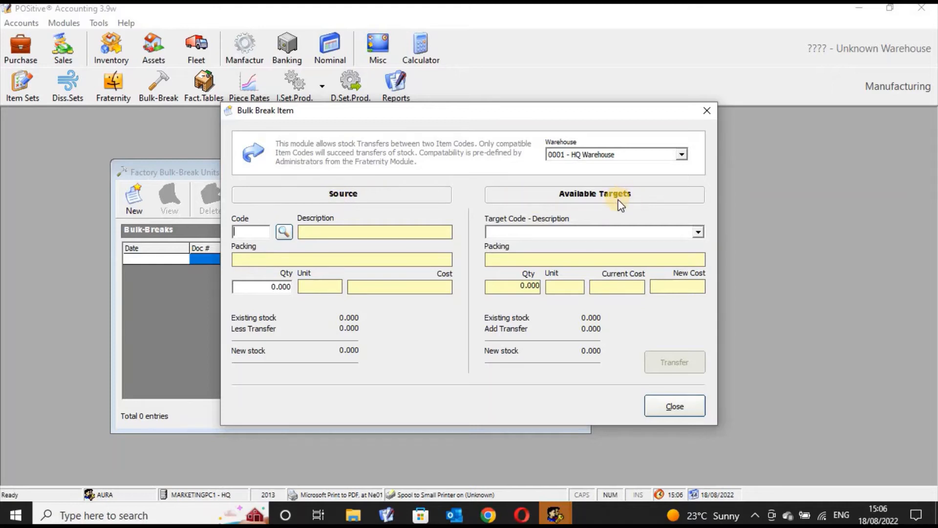
- Choose 410007 Sugar Kakira 50 kg as the bulk-break source item, finding it with a product search for "sug"
{"action": "left_click", "coordinate": [286, 234]}
{"action": "type", "text": "suggar"}
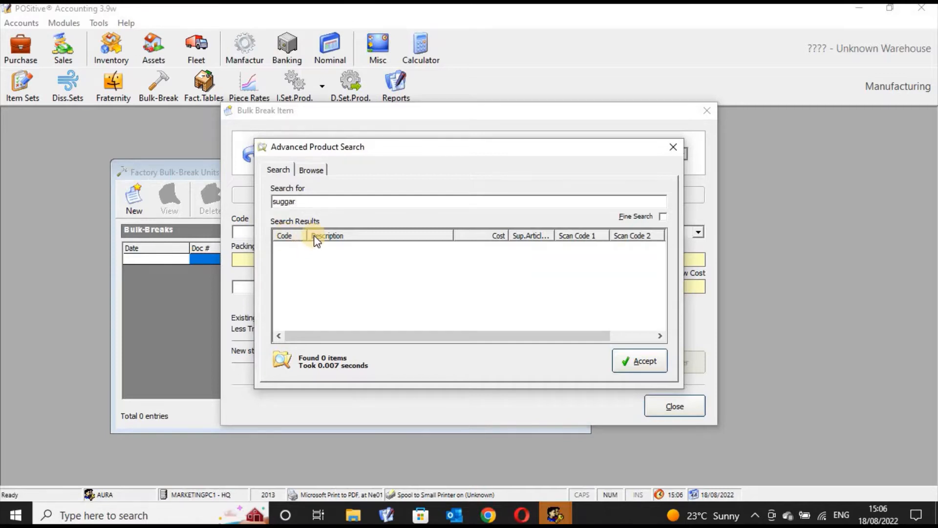
{"action": "key", "text": "BackSpace"}
{"action": "key", "text": "BackSpace"}
{"action": "key", "text": "BackSpace"}
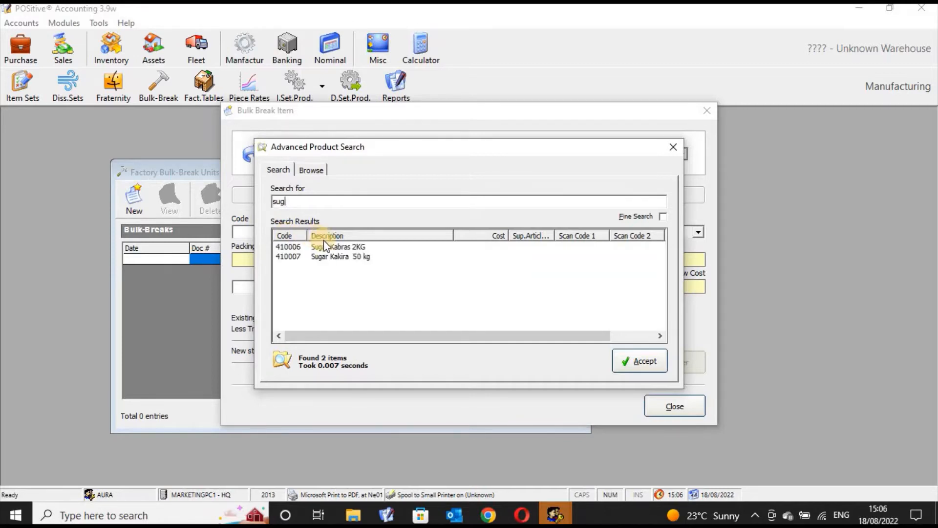
{"action": "left_click", "coordinate": [329, 258]}
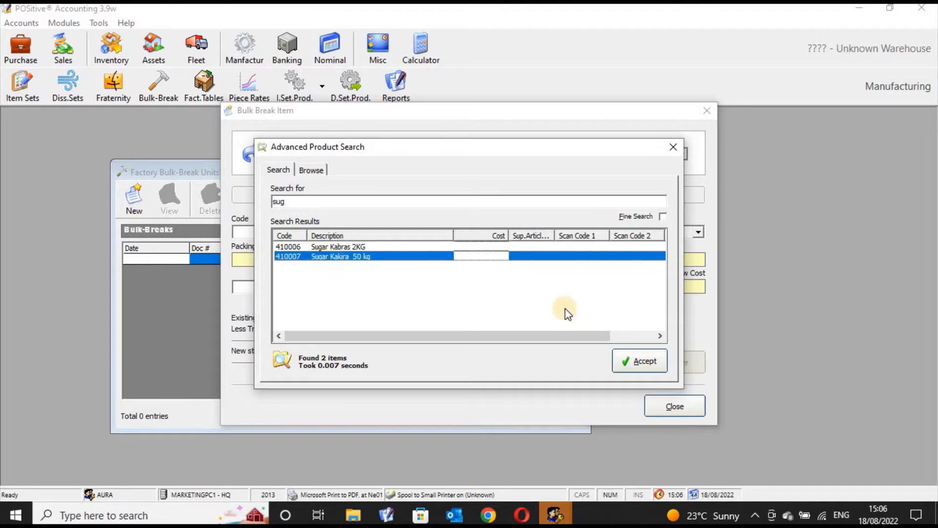
{"action": "left_click", "coordinate": [630, 360]}
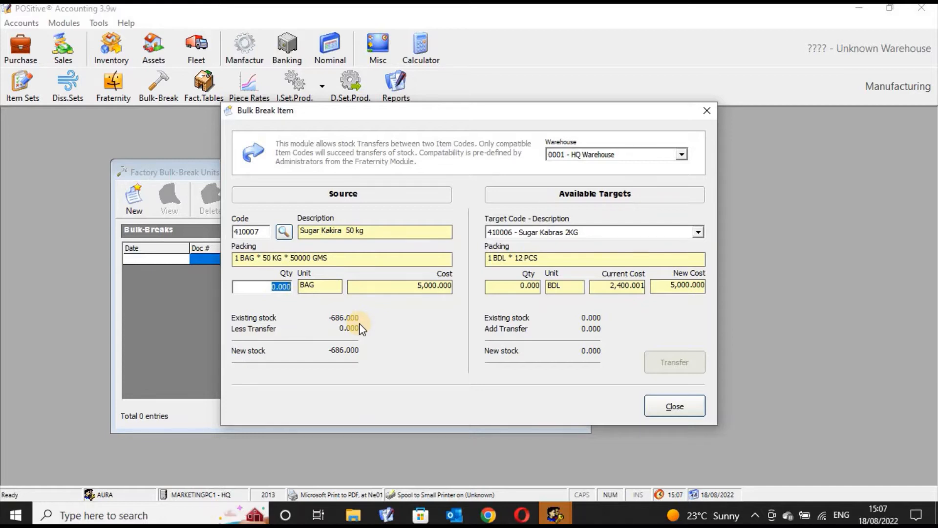
- Enter a source quantity of 1 with target 410006 Sugar Kabras 2KG, and close the bulk-break windows without transferring
{"action": "type", "text": "1"}
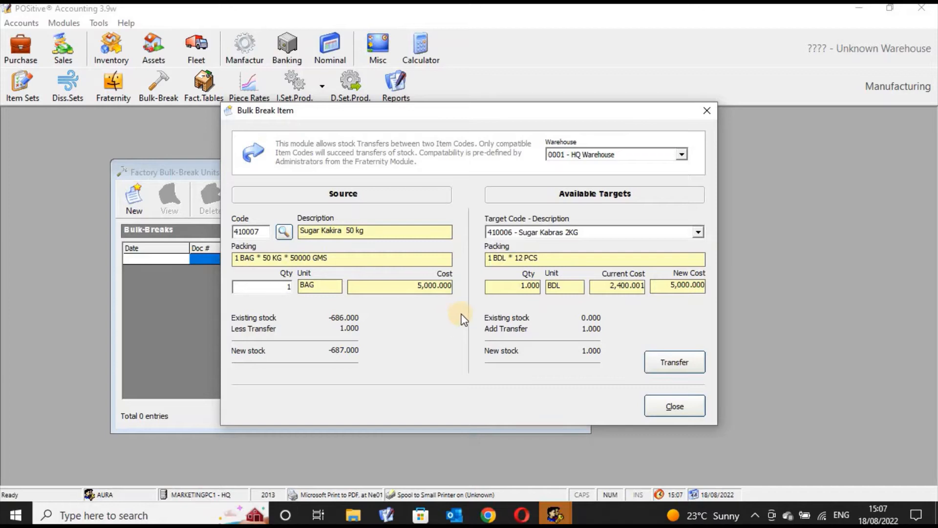
{"action": "left_click", "coordinate": [699, 232]}
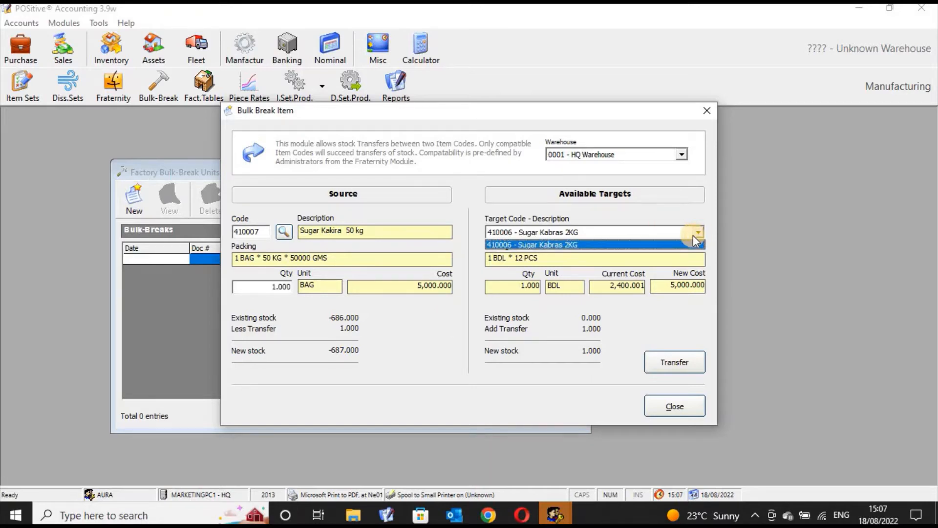
{"action": "left_click", "coordinate": [641, 245]}
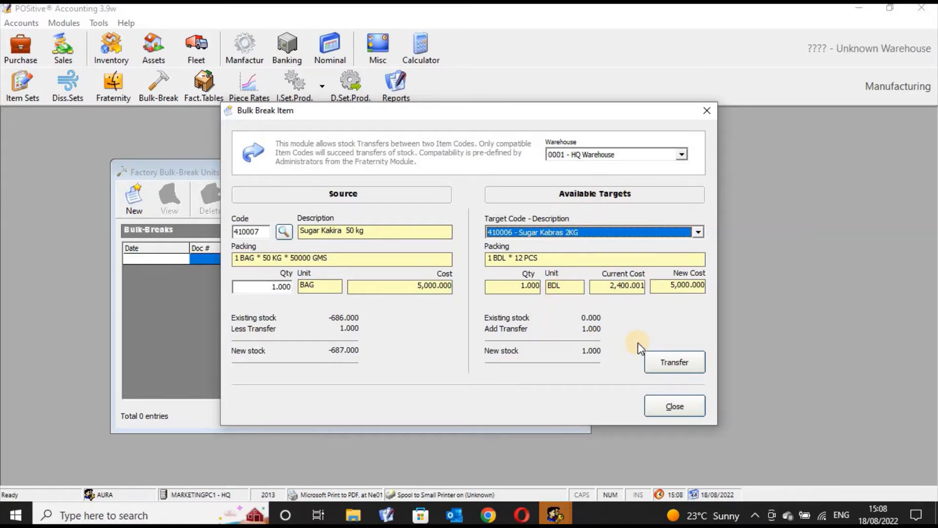
{"action": "left_click", "coordinate": [707, 111]}
{"action": "left_click", "coordinate": [579, 174]}
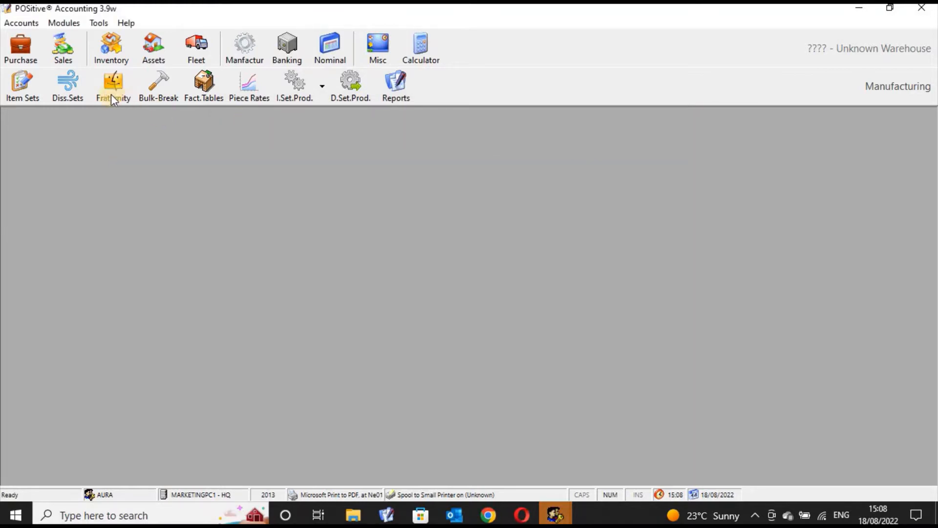
- Find 410007 Sugar Kakira 50 kg in the inventory Product Manager by searching for "sugar", and update its record
{"action": "left_click", "coordinate": [169, 96]}
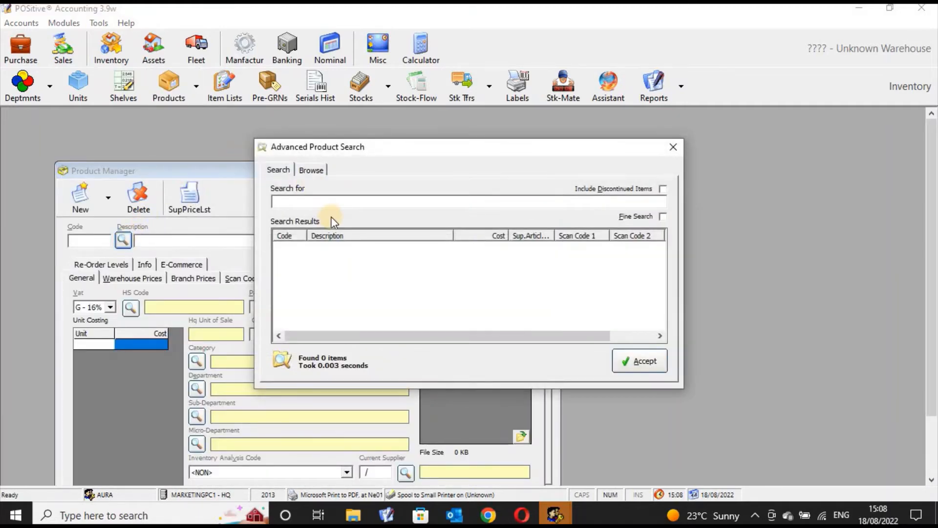
{"action": "type", "text": "sugar"}
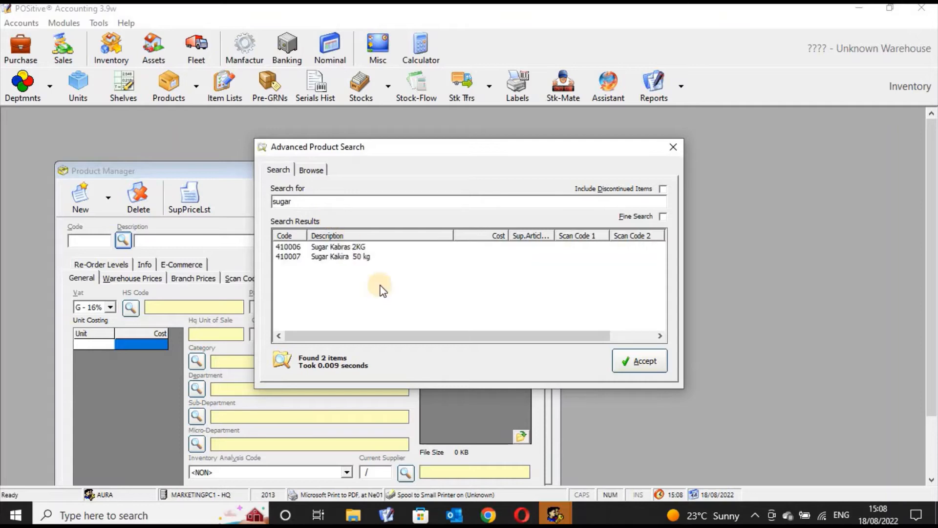
{"action": "left_click", "coordinate": [635, 304]}
{"action": "left_click", "coordinate": [643, 361]}
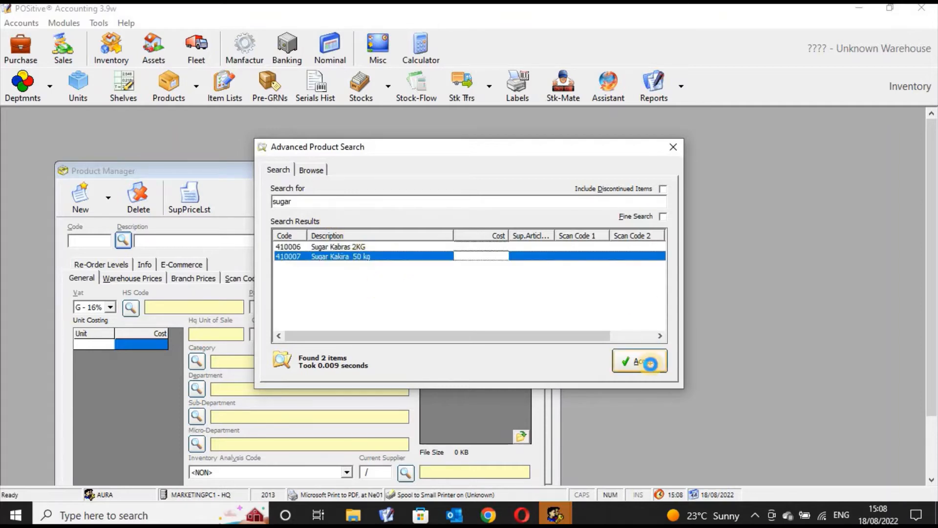
{"action": "left_click_drag", "start_coordinate": [468, 171], "coordinate": [560, 120]}
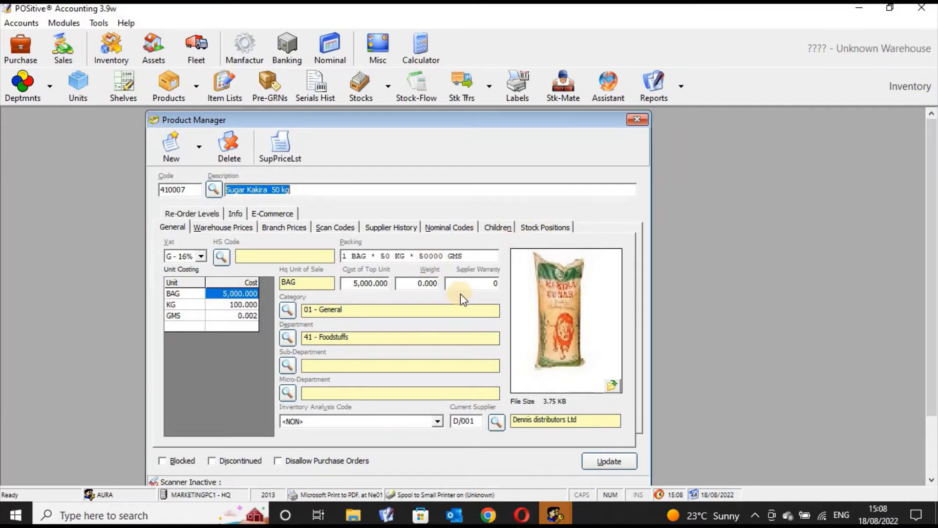
{"action": "left_click", "coordinate": [605, 461]}
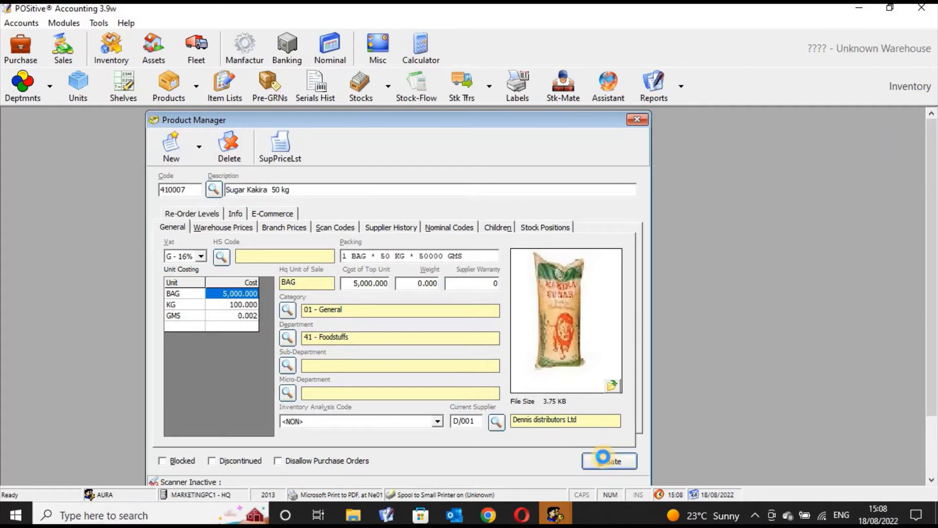
- Load product 410006 Sugar Kabras 2KG in the Product Manager through a search for "sugar"
{"action": "left_click", "coordinate": [214, 190]}
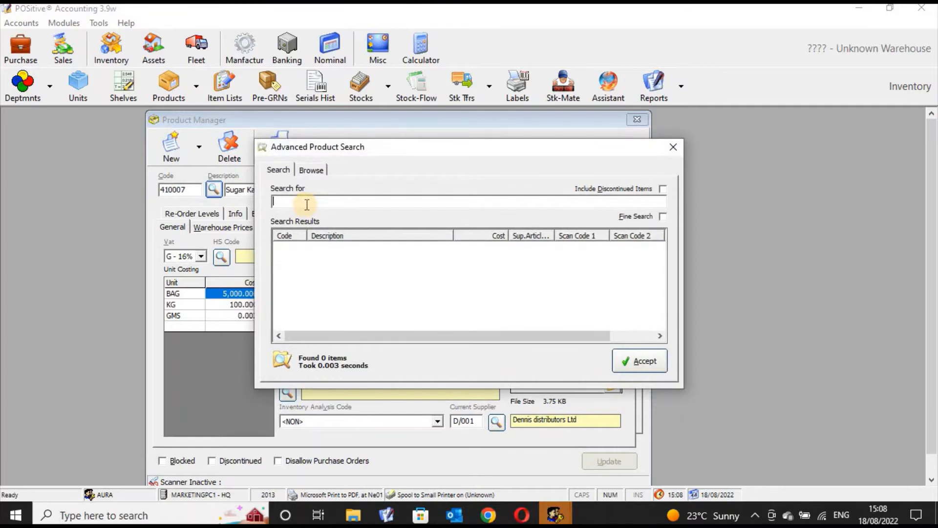
{"action": "type", "text": "sugar"}
{"action": "left_click", "coordinate": [357, 247]}
{"action": "left_click", "coordinate": [630, 361]}
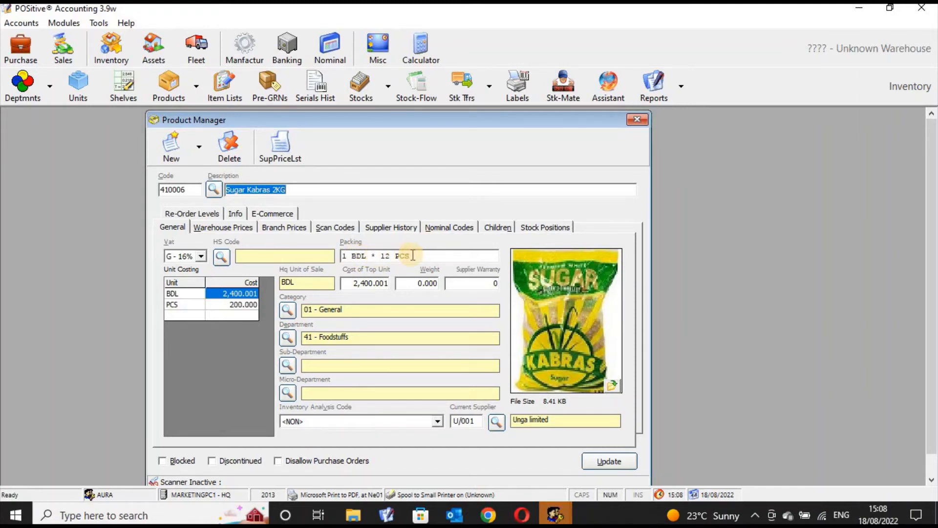
- Clear the packing of Sugar Kabras 2KG after the leading 1 and set BAG as its top unit
{"action": "left_click", "coordinate": [368, 256]}
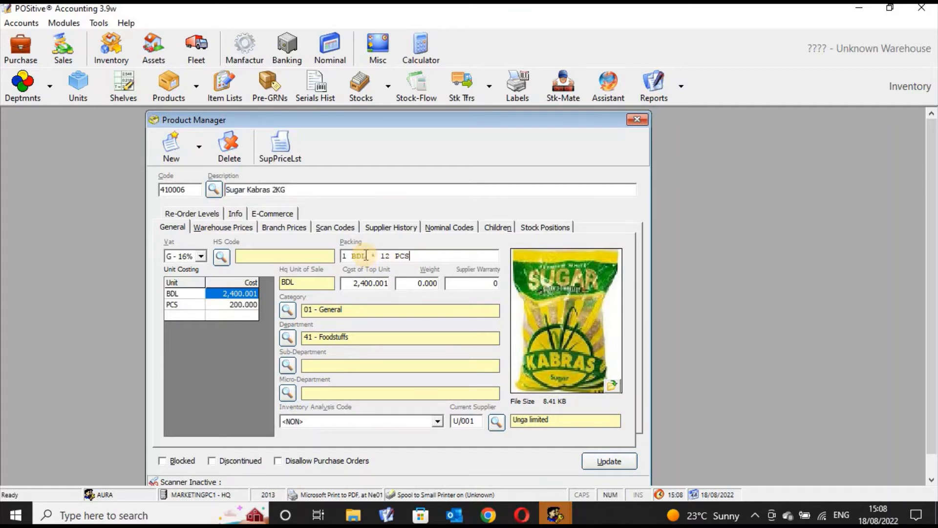
{"action": "key", "text": "End"}
{"action": "key", "text": "BackSpace"}
{"action": "key", "text": "BackSpace"}
{"action": "key", "text": "BackSpace"}
{"action": "key", "text": "BackSpace"}
{"action": "key", "text": "BackSpace"}
{"action": "key", "text": "BackSpace"}
{"action": "key", "text": "BackSpace"}
{"action": "key", "text": "BackSpace"}
{"action": "key", "text": "BackSpace"}
{"action": "key", "text": "BackSpace"}
{"action": "key", "text": "BackSpace"}
{"action": "key", "text": "BackSpace"}
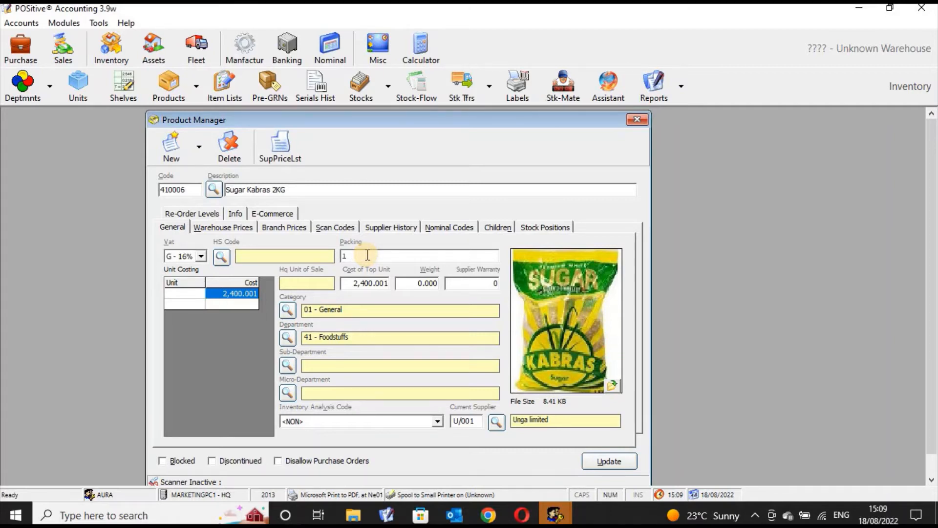
{"action": "type", "text": "BAG"}
{"action": "key", "text": "Return"}
{"action": "type", "text": "*"}
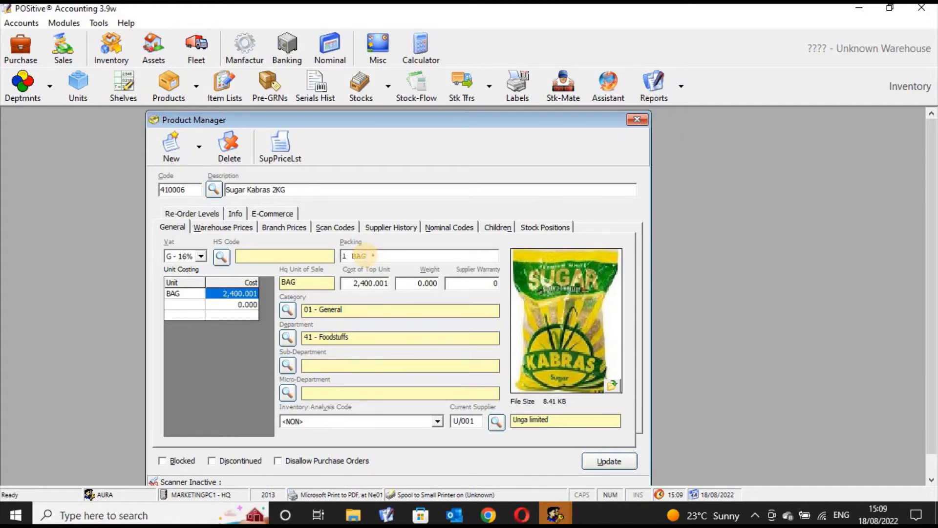
{"action": "type", "text": "12 p"}
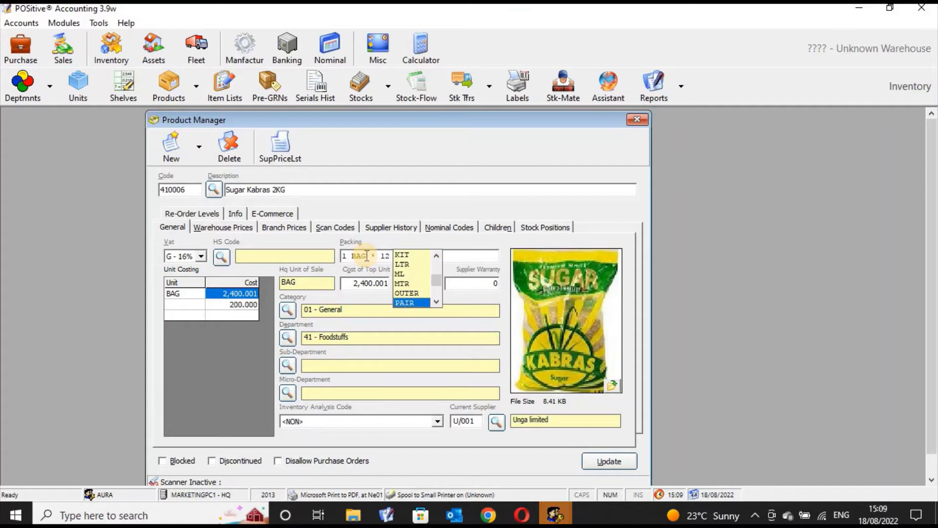
- Enter 12 PCS as the second packing level of Sugar Kabras 2KG
{"action": "key", "text": "Down"}
{"action": "key", "text": "Down"}
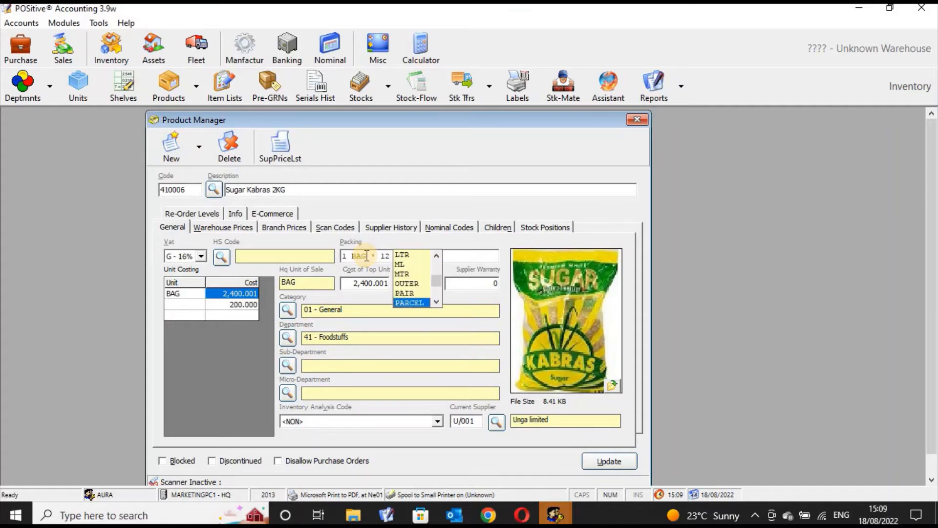
{"action": "key", "text": "Return"}
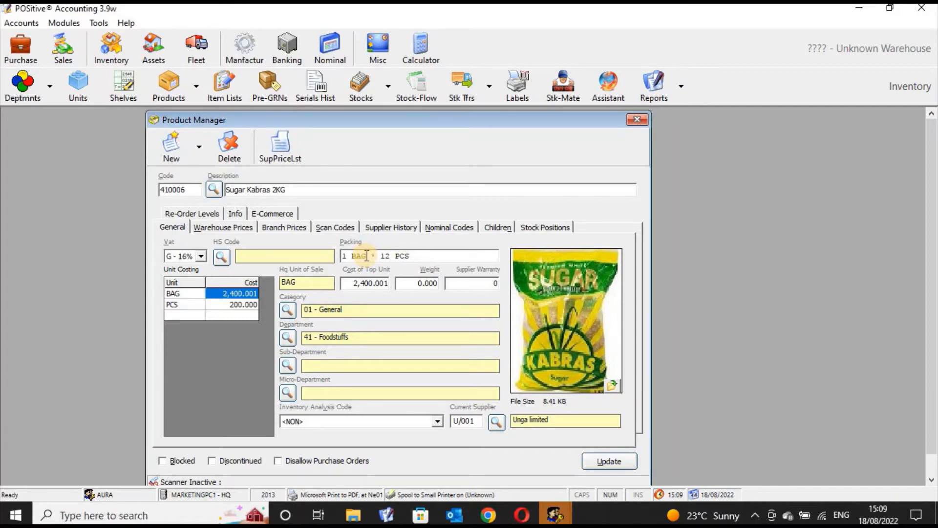
{"action": "type", "text": "*"}
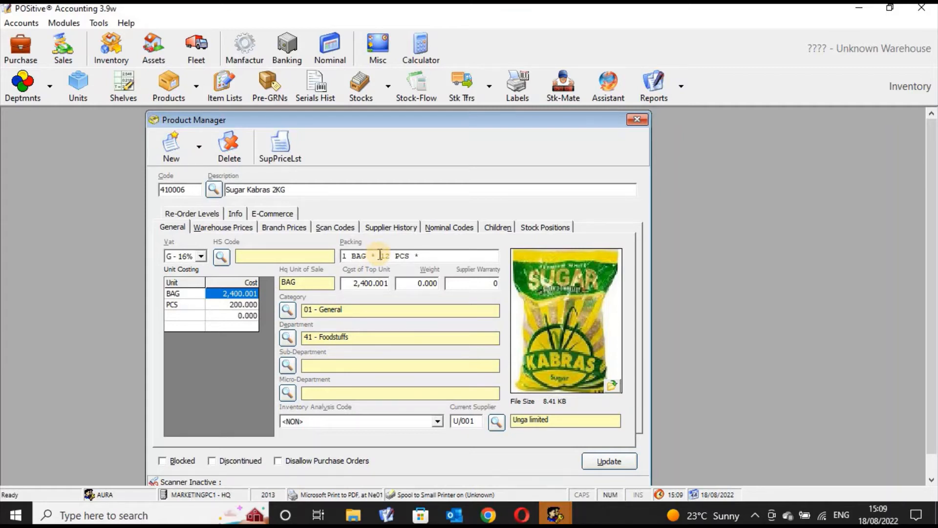
- Change the second packing level of Sugar Kabras 2KG to 50 KG
{"action": "left_click", "coordinate": [379, 255]}
{"action": "type", "text": "50"}
{"action": "key", "text": "End"}
{"action": "key", "text": "BackSpace"}
{"action": "key", "text": "BackSpace"}
{"action": "key", "text": "BackSpace"}
{"action": "key", "text": "BackSpace"}
{"action": "key", "text": "BackSpace"}
{"action": "key", "text": "BackSpace"}
{"action": "key", "text": "BackSpace"}
{"action": "key", "text": "BackSpace"}
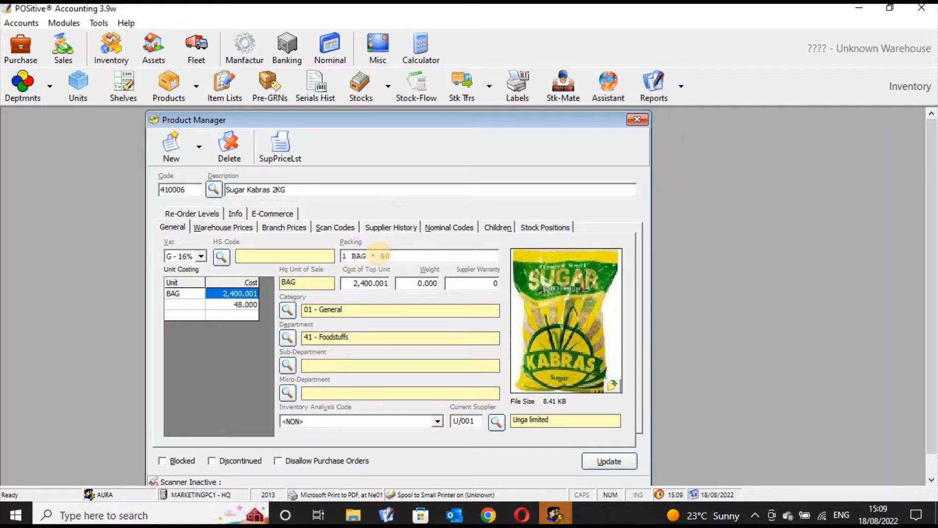
{"action": "type", "text": "k"}
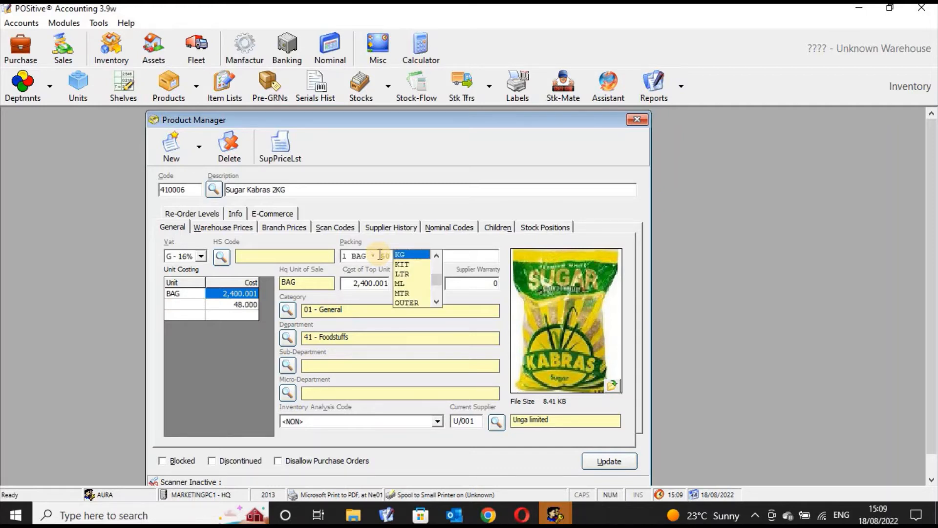
{"action": "key", "text": "Return"}
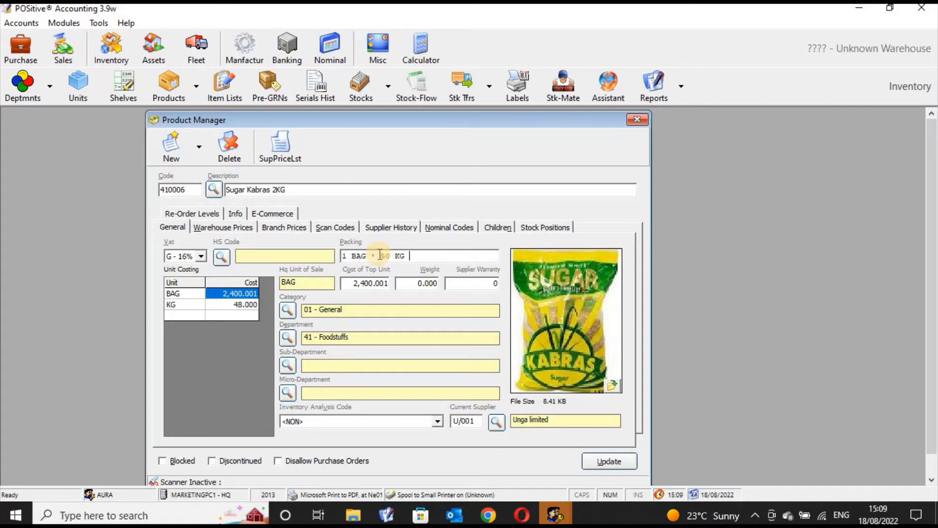
- Add a third packing level of 10 PCS after the 50 KG level
{"action": "type", "text": "* "}
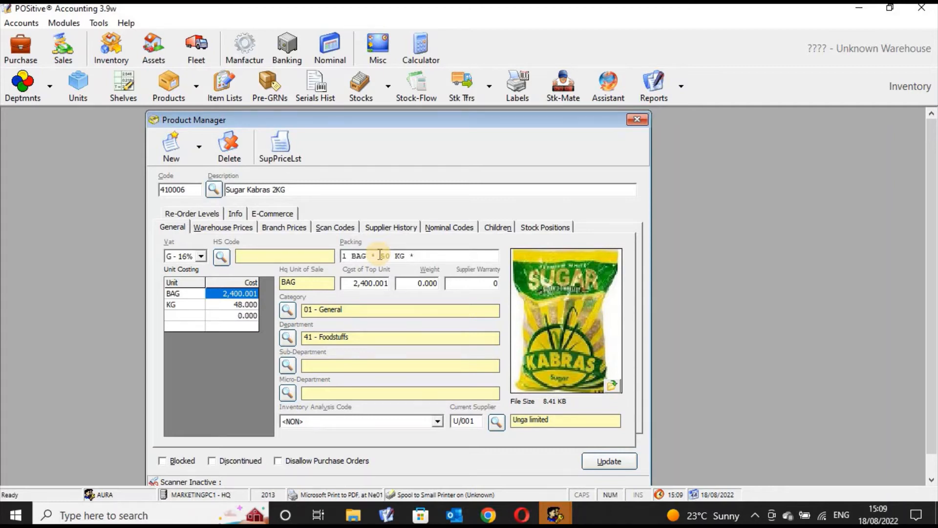
{"action": "type", "text": "12"}
{"action": "key", "text": "BackSpace"}
{"action": "key", "text": "BackSpace"}
{"action": "type", "text": "10"}
{"action": "type", "text": "pc"}
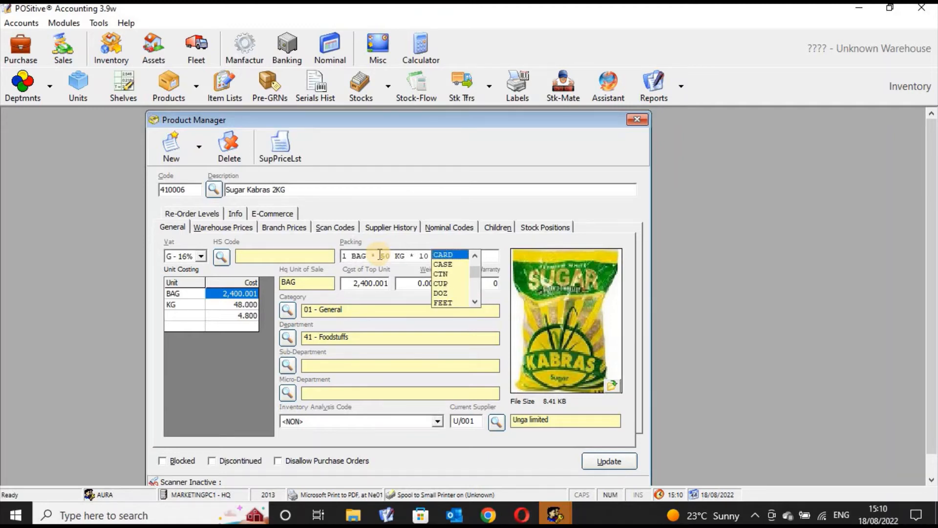
{"action": "type", "text": "p"}
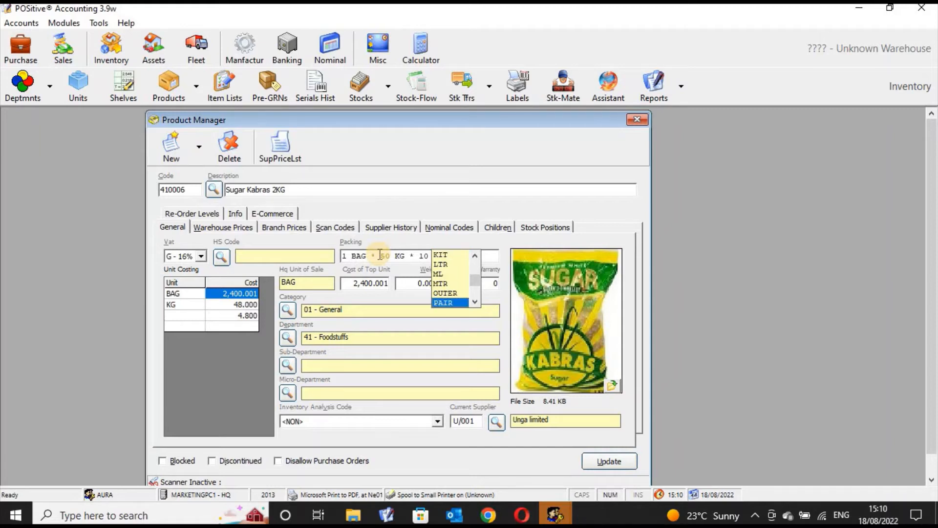
{"action": "type", "text": "c"}
{"action": "key", "text": "Return"}
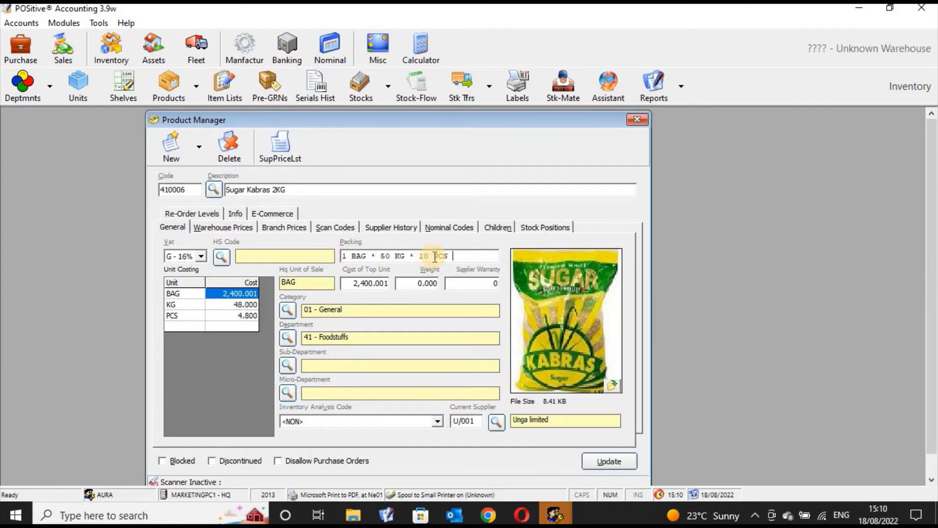
- Change the third packing level to 200 PCS and update the Sugar Kabras 2KG record
{"action": "key", "text": "BackSpace"}
{"action": "key", "text": "BackSpace"}
{"action": "key", "text": "BackSpace"}
{"action": "key", "text": "BackSpace"}
{"action": "key", "text": "BackSpace"}
{"action": "key", "text": "BackSpace"}
{"action": "key", "text": "BackSpace"}
{"action": "type", "text": "200"}
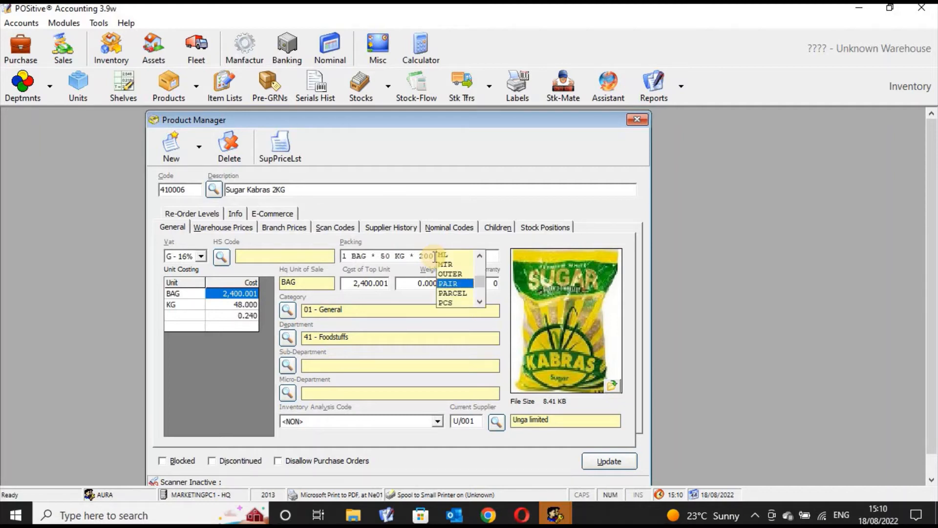
{"action": "key", "text": "Down"}
{"action": "key", "text": "Down"}
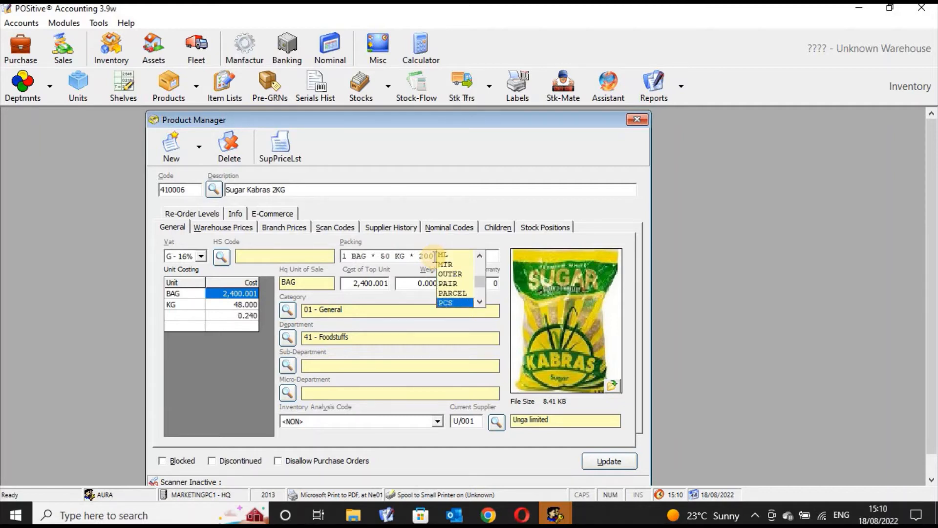
{"action": "key", "text": "Return"}
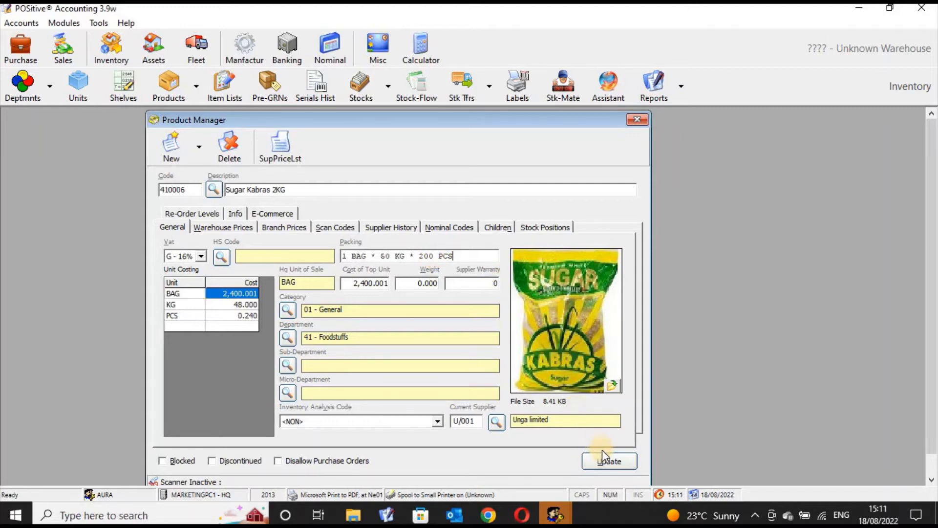
{"action": "left_click", "coordinate": [606, 462]}
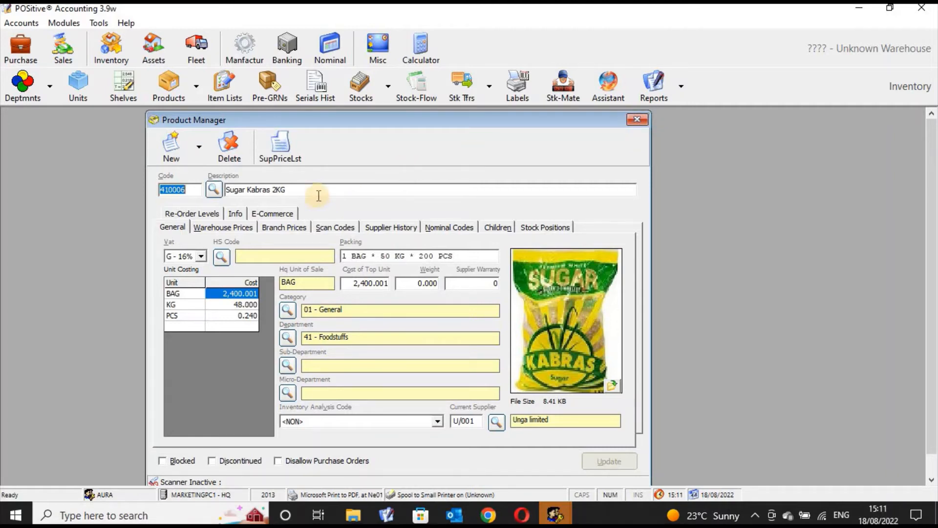
{"action": "left_click", "coordinate": [290, 190]}
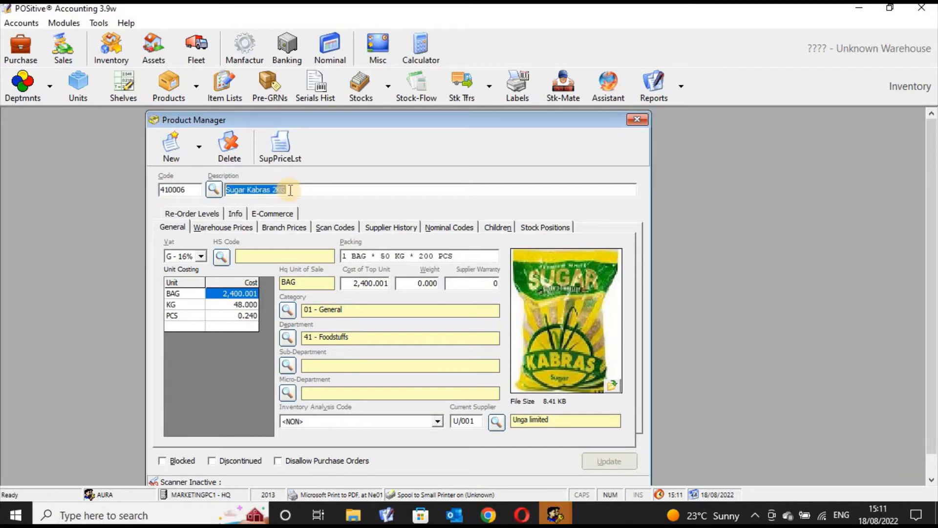
{"action": "type", "text": "sugar"}
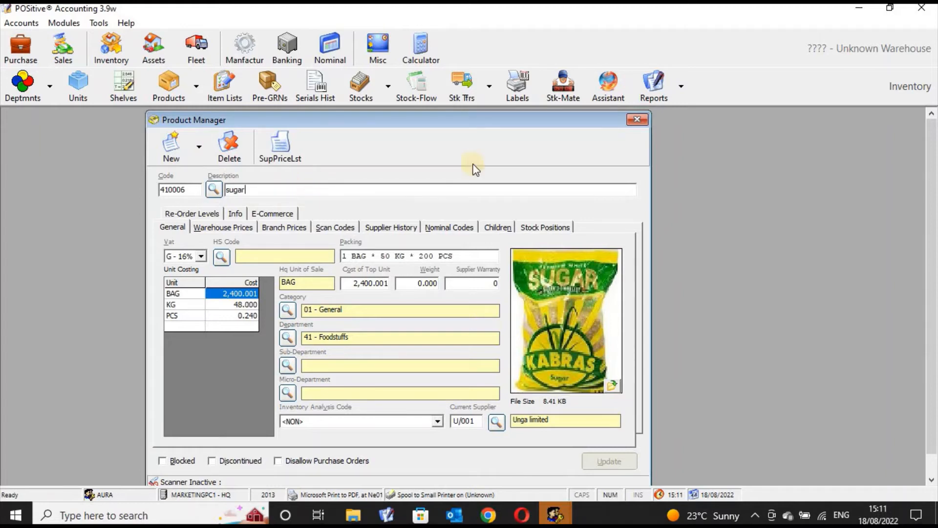
{"action": "left_click", "coordinate": [641, 119]}
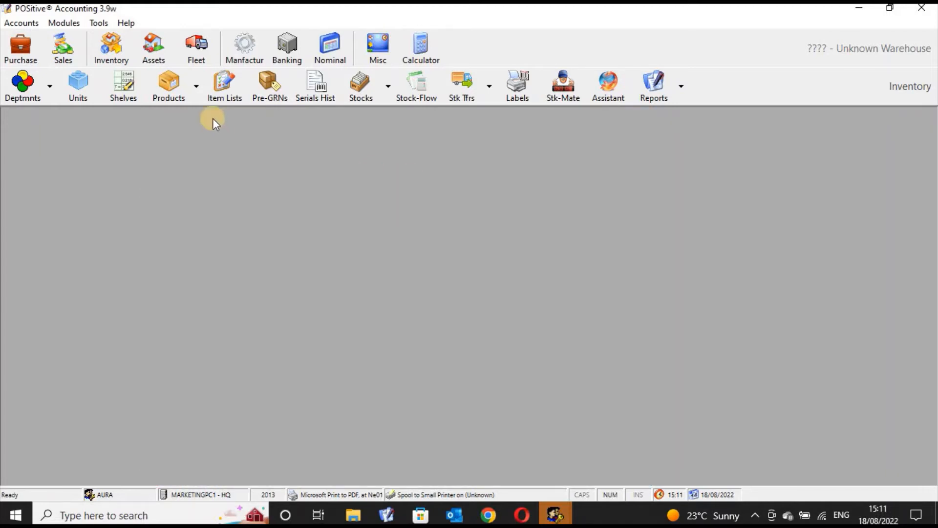
- Reopen the Product Manager and load 410007 Sugar Kakira 50 kg through a product search for "sugar"
{"action": "left_click", "coordinate": [165, 94]}
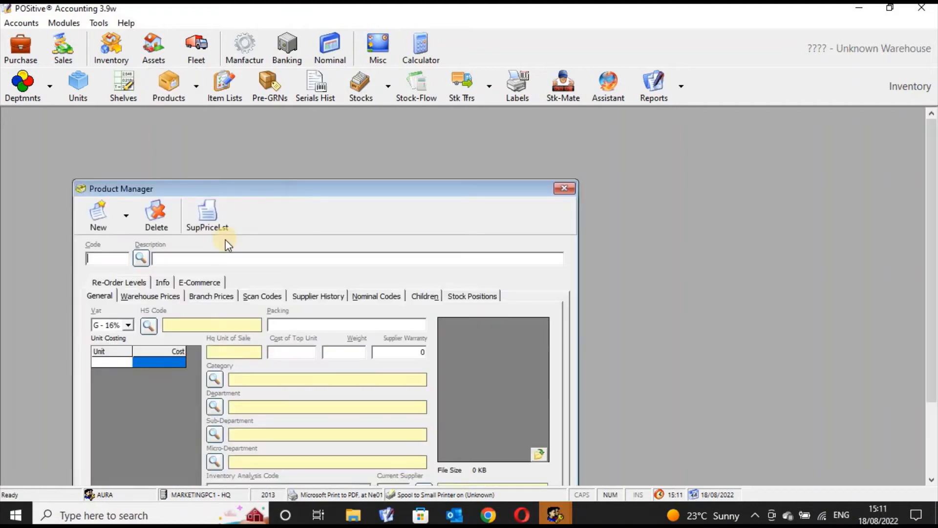
{"action": "left_click", "coordinate": [143, 258]}
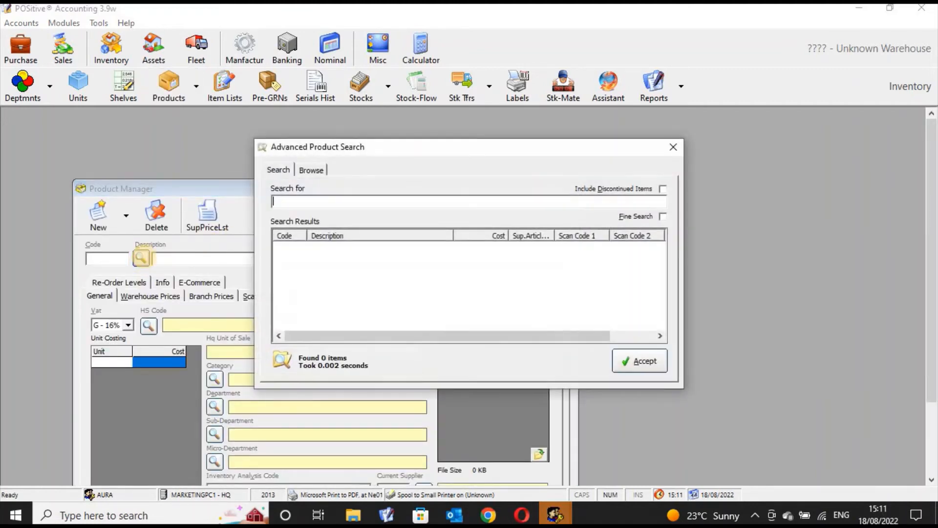
{"action": "type", "text": "sugar"}
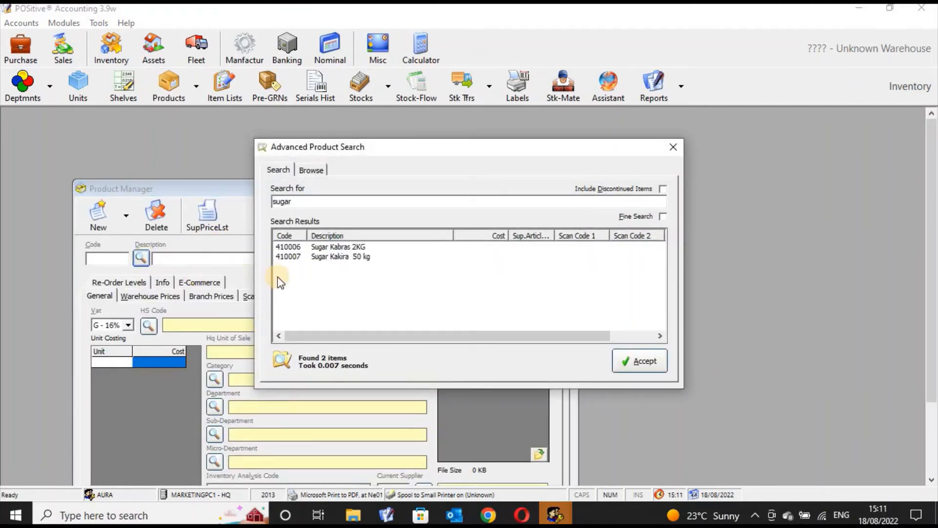
{"action": "left_click", "coordinate": [313, 256]}
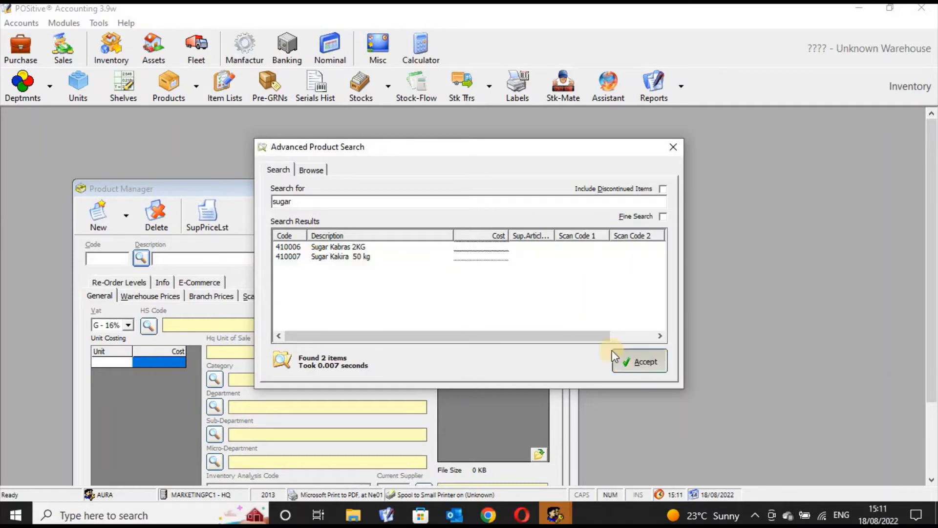
{"action": "left_click", "coordinate": [641, 362]}
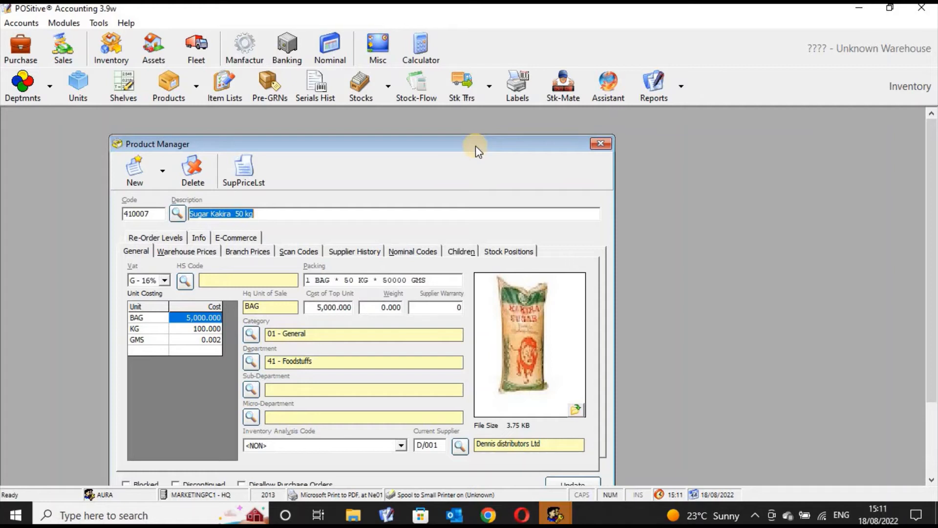
- Replace the third packing level of Sugar Kakira 50 kg with 200 PCS
{"action": "left_click", "coordinate": [441, 279]}
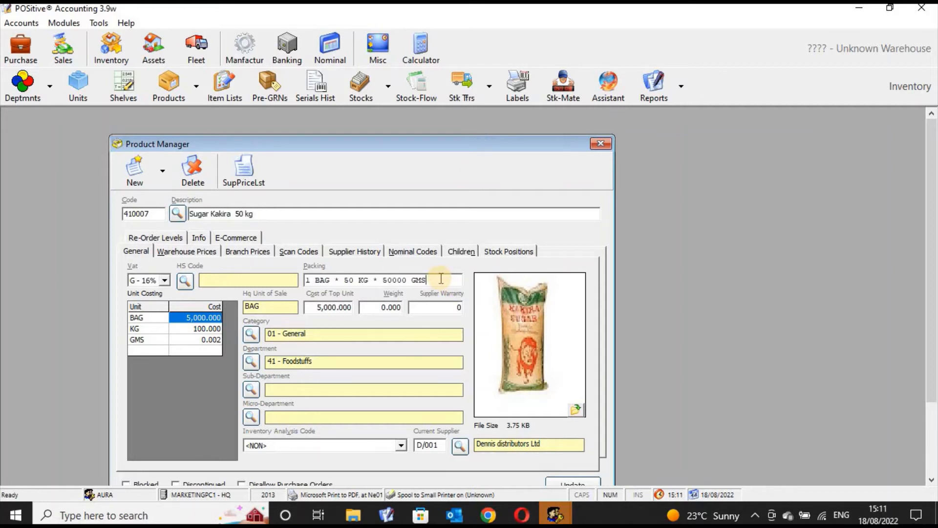
{"action": "key", "text": "BackSpace"}
{"action": "key", "text": "BackSpace"}
{"action": "key", "text": "BackSpace"}
{"action": "key", "text": "BackSpace"}
{"action": "key", "text": "BackSpace"}
{"action": "key", "text": "BackSpace"}
{"action": "key", "text": "BackSpace"}
{"action": "key", "text": "BackSpace"}
{"action": "key", "text": "BackSpace"}
{"action": "type", "text": "200"}
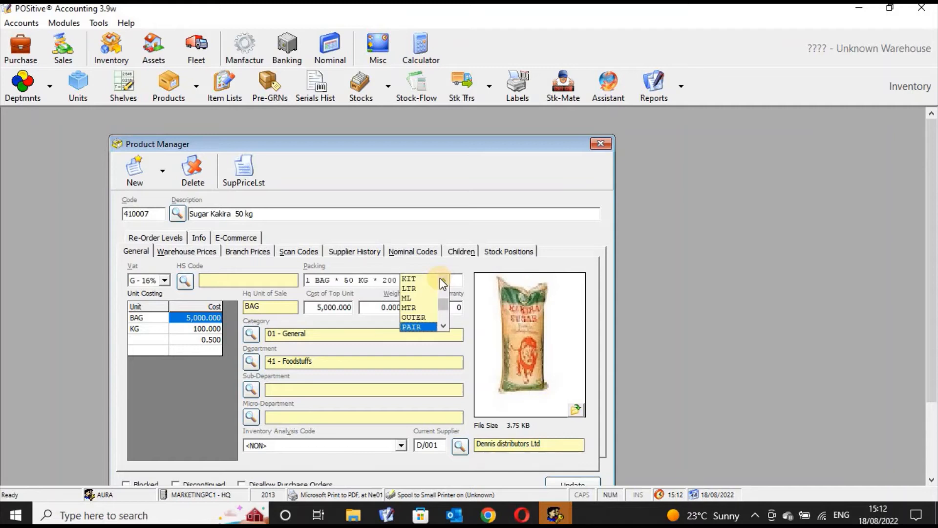
{"action": "key", "text": "Down"}
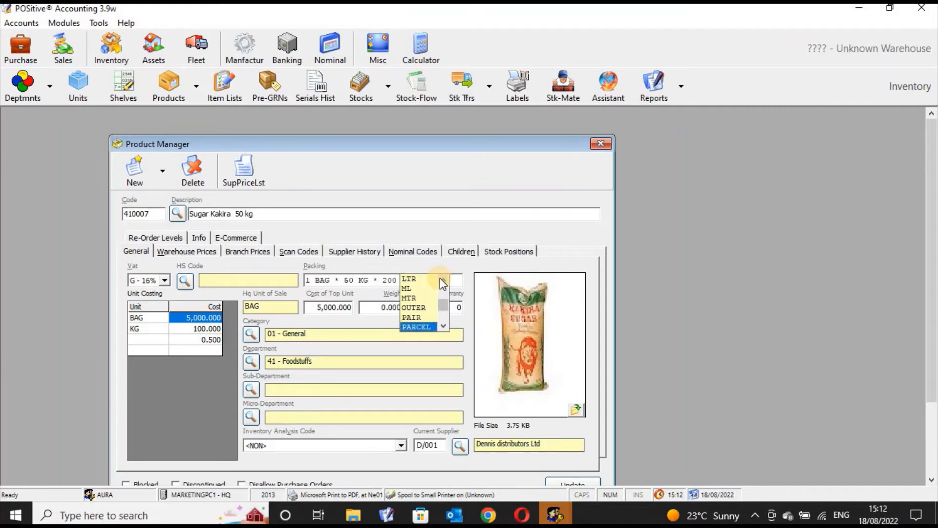
{"action": "key", "text": "Down"}
{"action": "key", "text": "Return"}
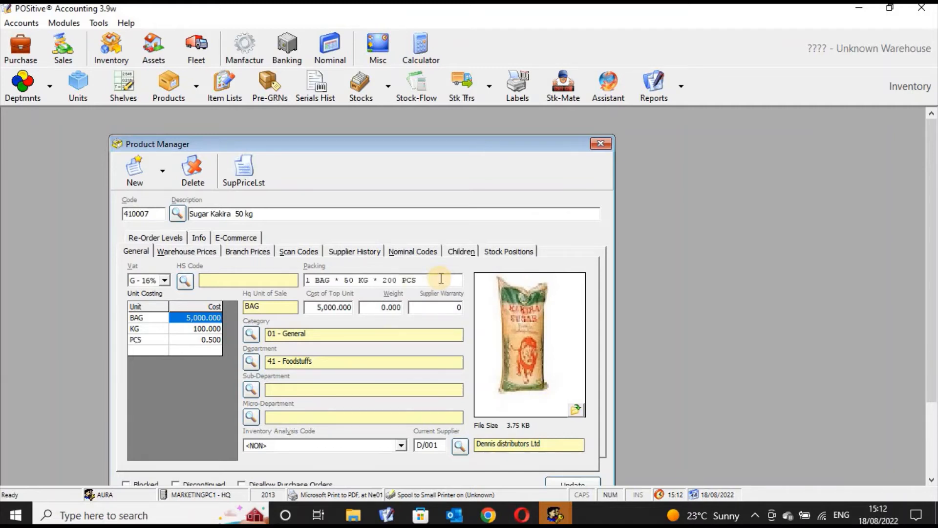
- Add a fourth packing level of 50000 GMS to Sugar Kakira 50 kg, update the record and close the Product Manager
{"action": "type", "text": "*"}
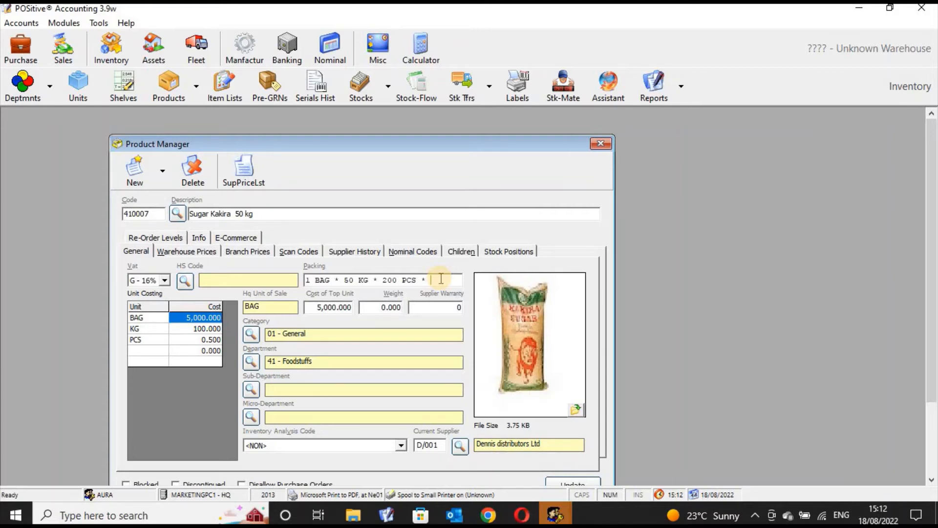
{"action": "type", "text": "500"}
{"action": "type", "text": "00"}
{"action": "type", "text": " g"}
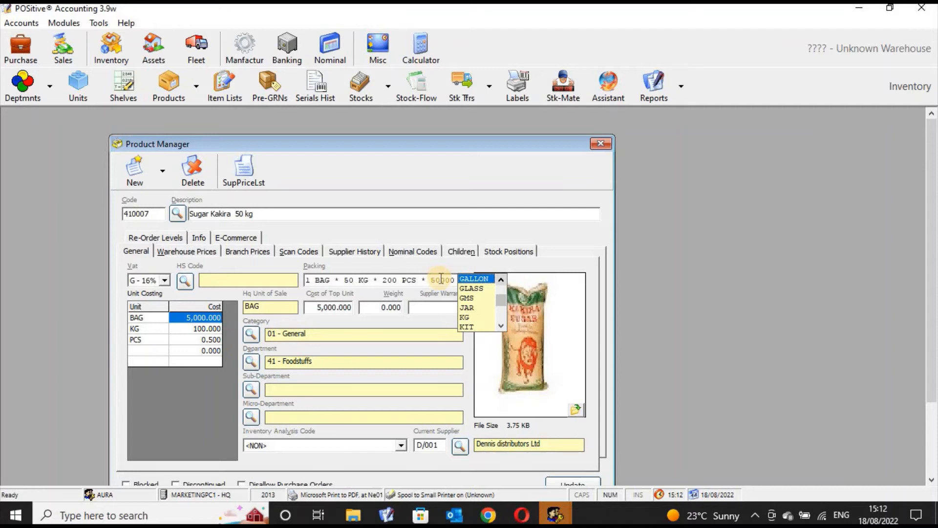
{"action": "key", "text": "Down"}
{"action": "key", "text": "Down"}
{"action": "key", "text": "Return"}
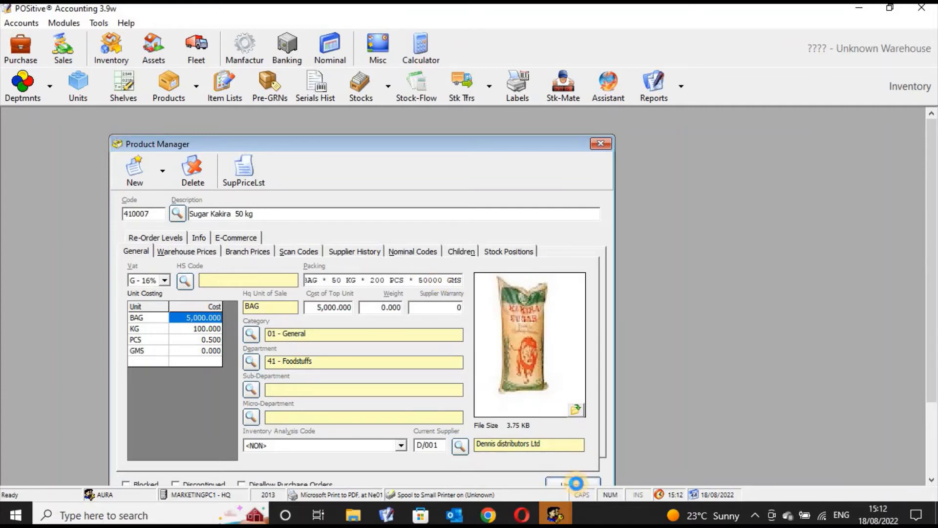
{"action": "left_click", "coordinate": [577, 483]}
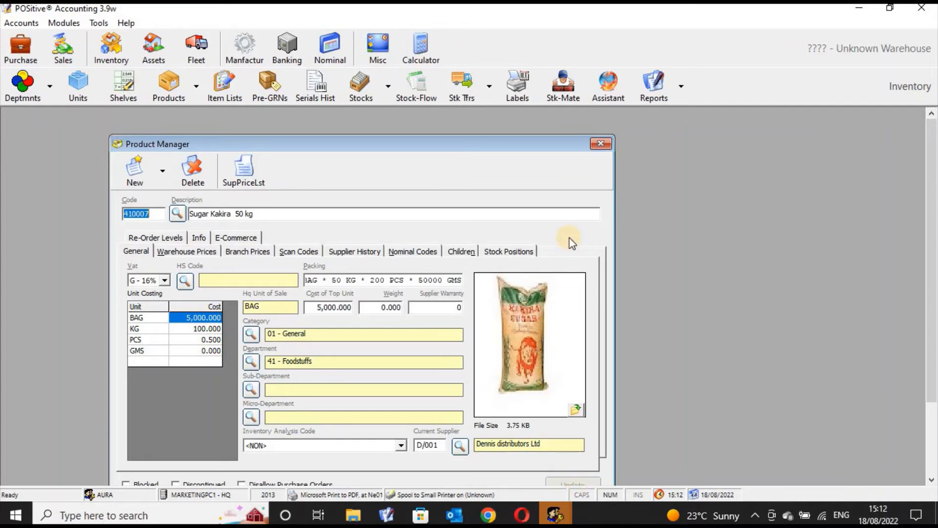
{"action": "left_click", "coordinate": [604, 144]}
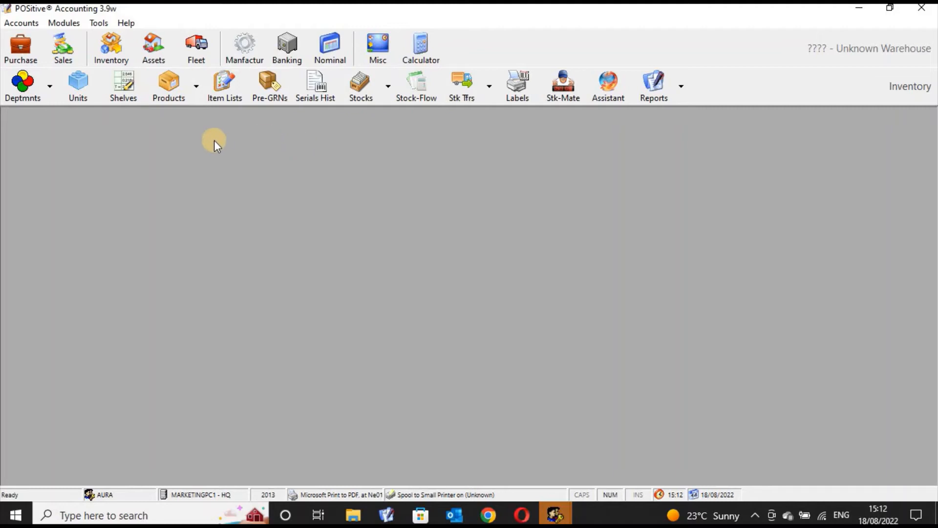
- Start a new bulk-break in the Manufacturing module with 410007 Sugar Kakira 50 kg as source, found by searching products for "sugar"
{"action": "left_click", "coordinate": [240, 50]}
{"action": "left_click", "coordinate": [157, 86]}
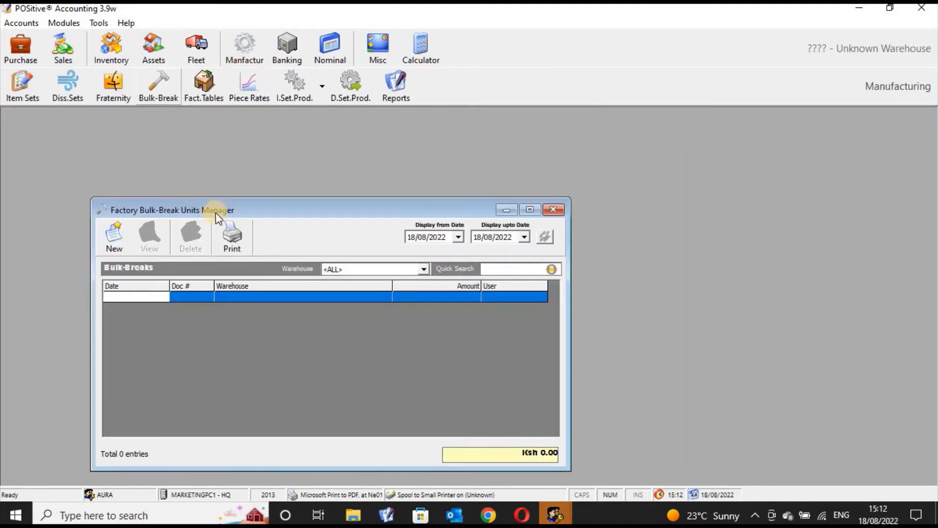
{"action": "left_click", "coordinate": [116, 237]}
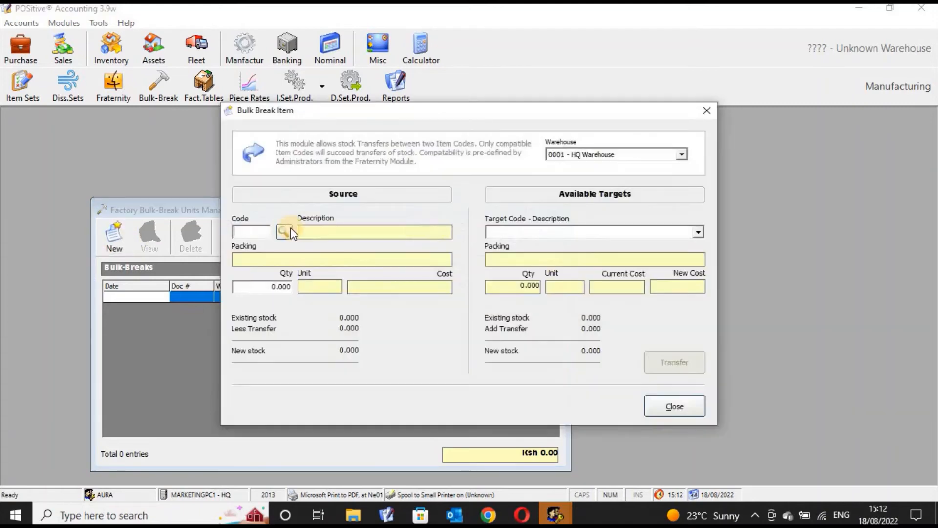
{"action": "left_click", "coordinate": [283, 233]}
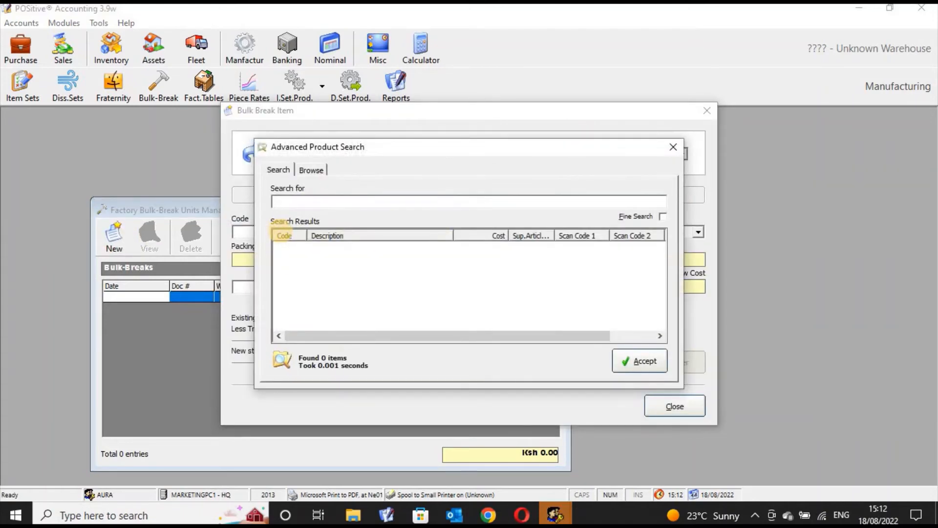
{"action": "type", "text": "sugar"}
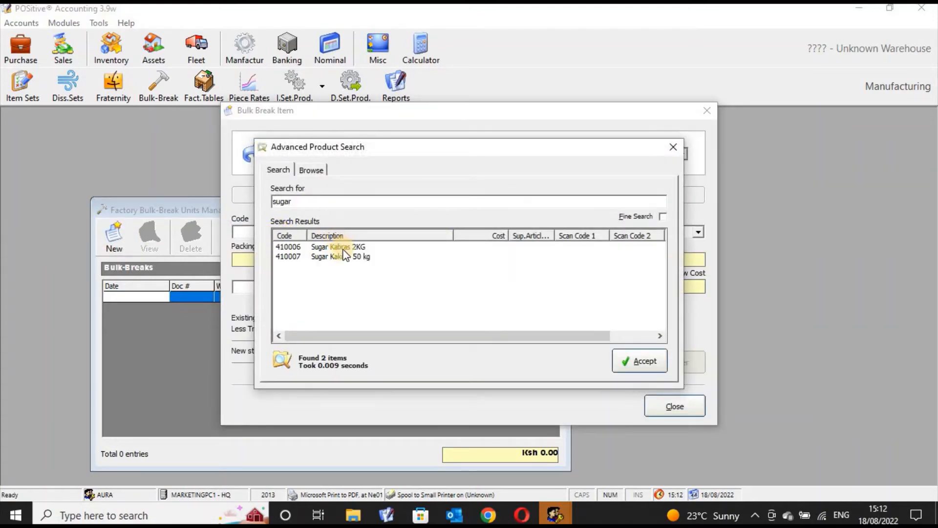
{"action": "left_click", "coordinate": [344, 257]}
{"action": "left_click", "coordinate": [639, 361]}
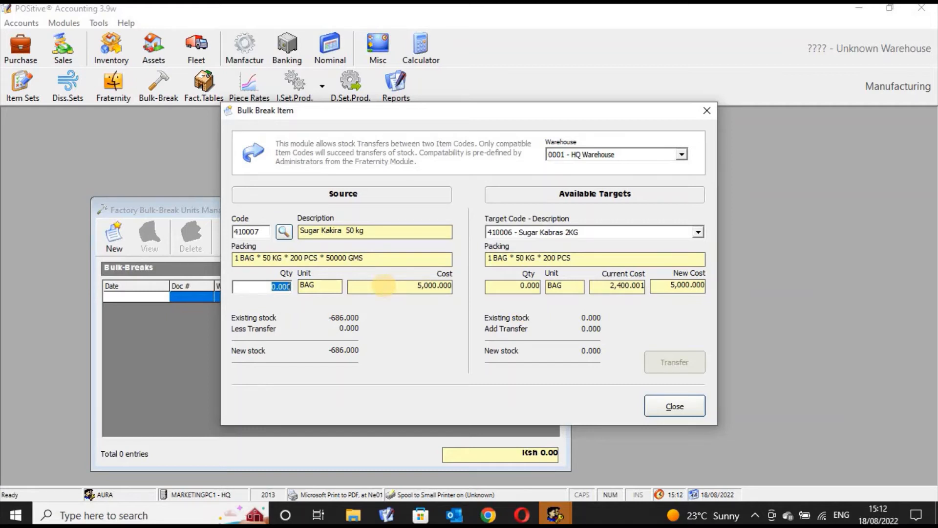
- Transfer 1 BAG of Sugar Kakira 50 kg to target 410006 Sugar Kabras 2KG, confirming the stock transfer and dismissing the resulting notice
{"action": "type", "text": "1"}
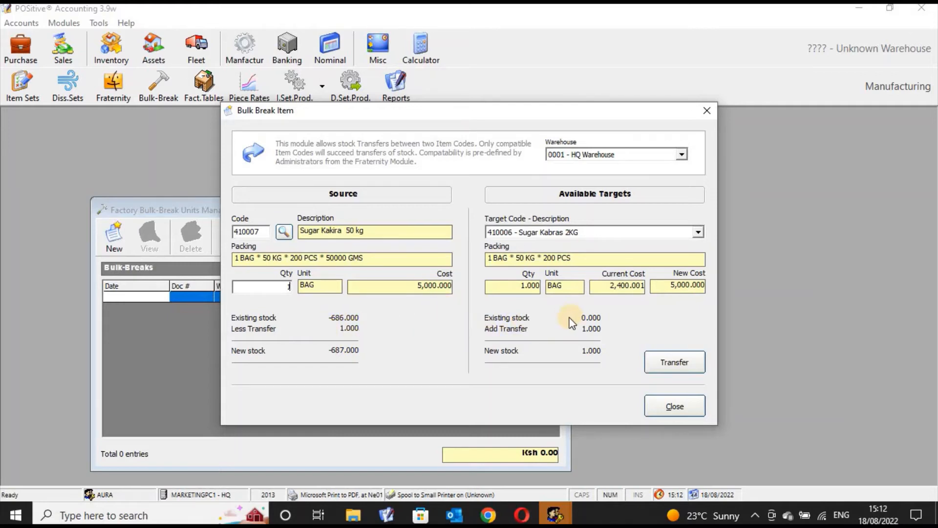
{"action": "left_click", "coordinate": [674, 364]}
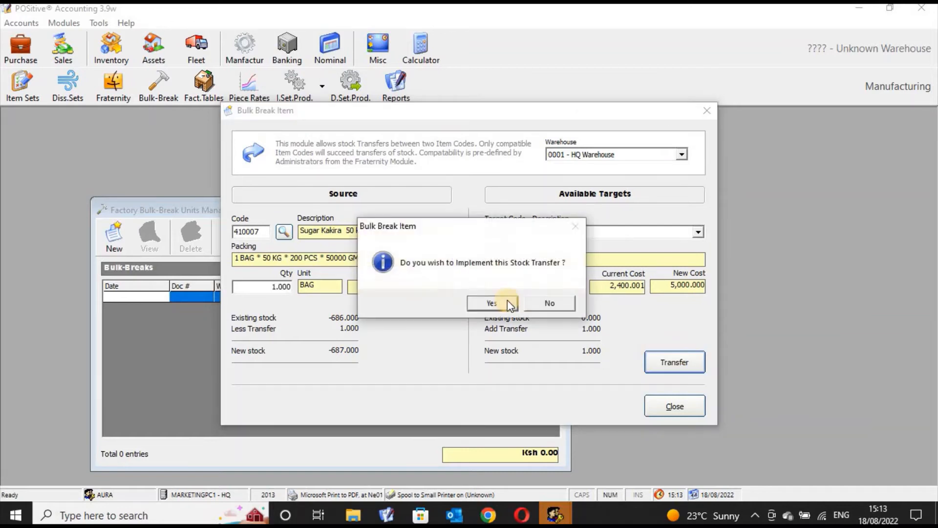
{"action": "left_click", "coordinate": [506, 302]}
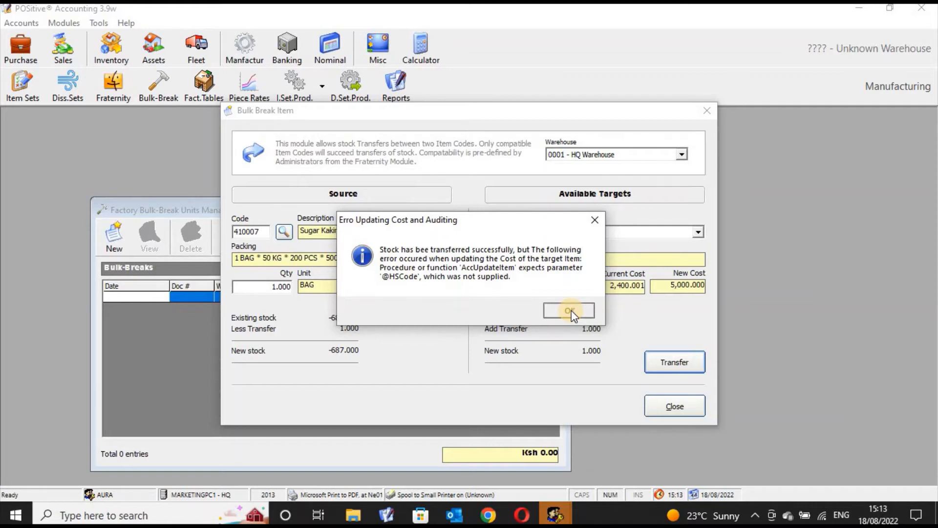
{"action": "left_click", "coordinate": [570, 311]}
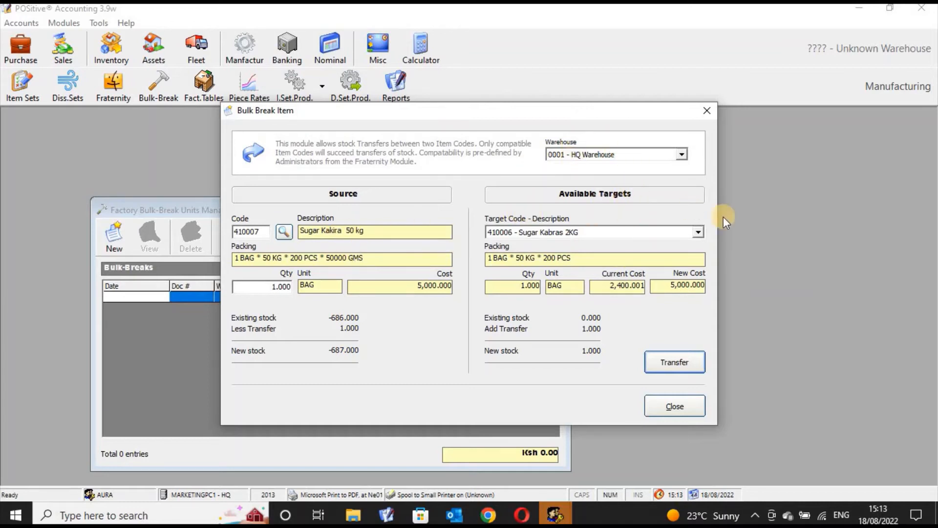
- Review the available target items for Sugar Kakira 50 kg, and close the bulk-break form and its manager
{"action": "left_click", "coordinate": [699, 234]}
{"action": "left_click", "coordinate": [699, 233]}
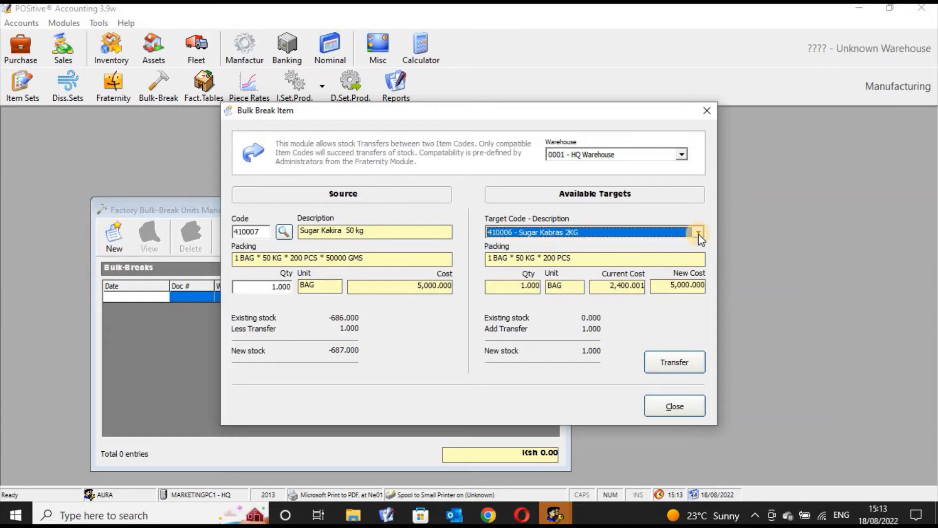
{"action": "left_click", "coordinate": [699, 234]}
{"action": "left_click", "coordinate": [699, 233]}
{"action": "left_click", "coordinate": [699, 234]}
{"action": "left_click", "coordinate": [699, 234]}
{"action": "left_click", "coordinate": [699, 233]}
{"action": "left_click", "coordinate": [699, 234]}
{"action": "left_click", "coordinate": [699, 233]}
{"action": "left_click", "coordinate": [699, 233]}
{"action": "left_click", "coordinate": [699, 233]}
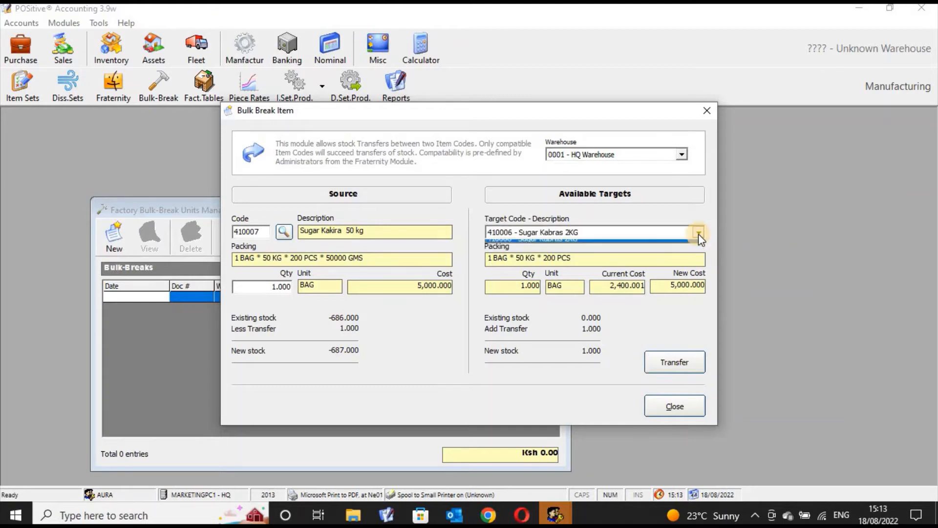
{"action": "left_click", "coordinate": [699, 233]}
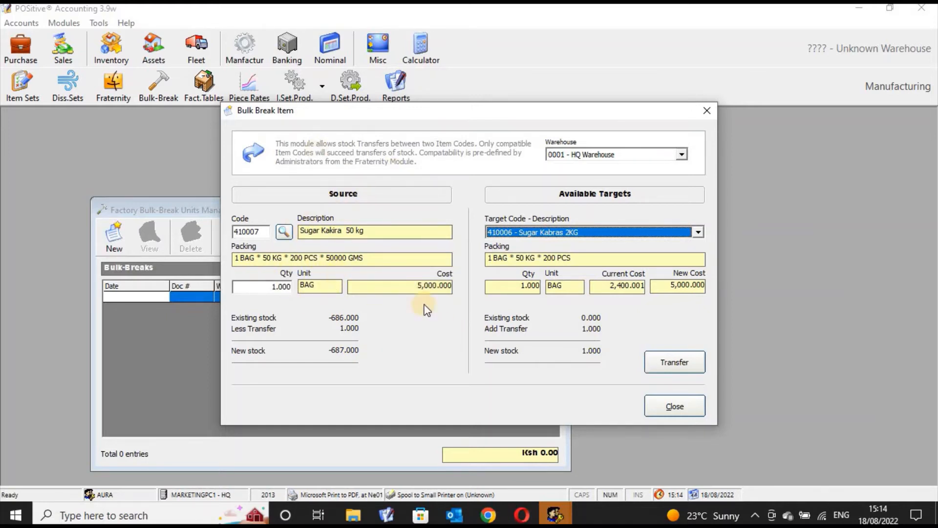
{"action": "left_click", "coordinate": [689, 408]}
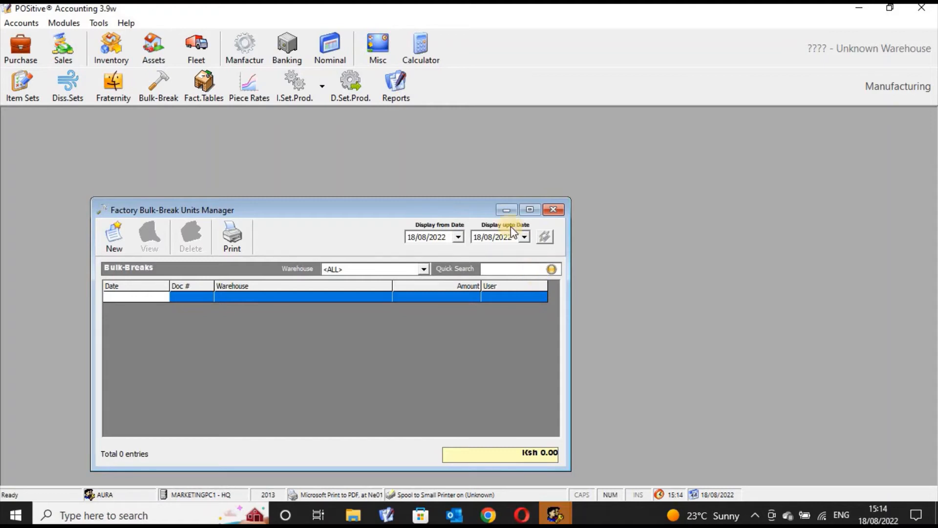
{"action": "left_click", "coordinate": [554, 210]}
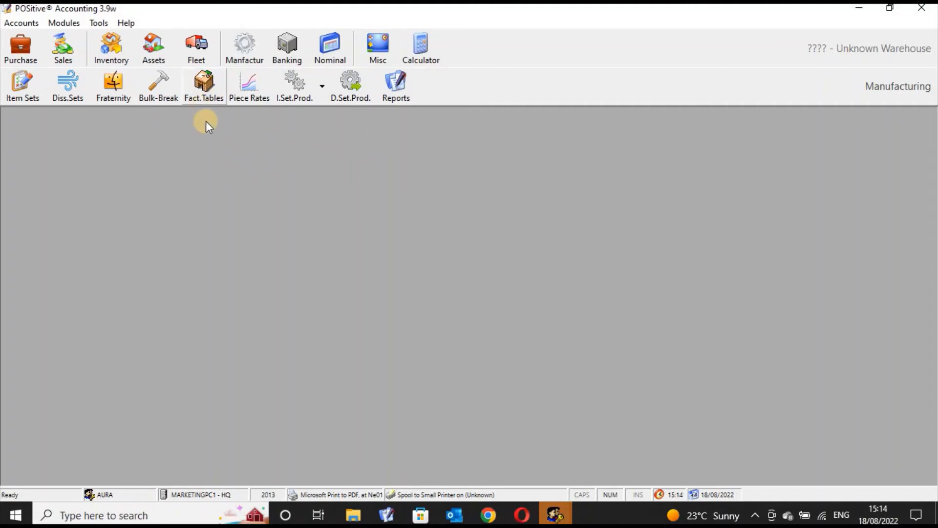
- Open the Factory Tables Manager and examine the tables 001 - Supervisor 1 and 002 - Supervisor2
{"action": "left_click", "coordinate": [205, 91]}
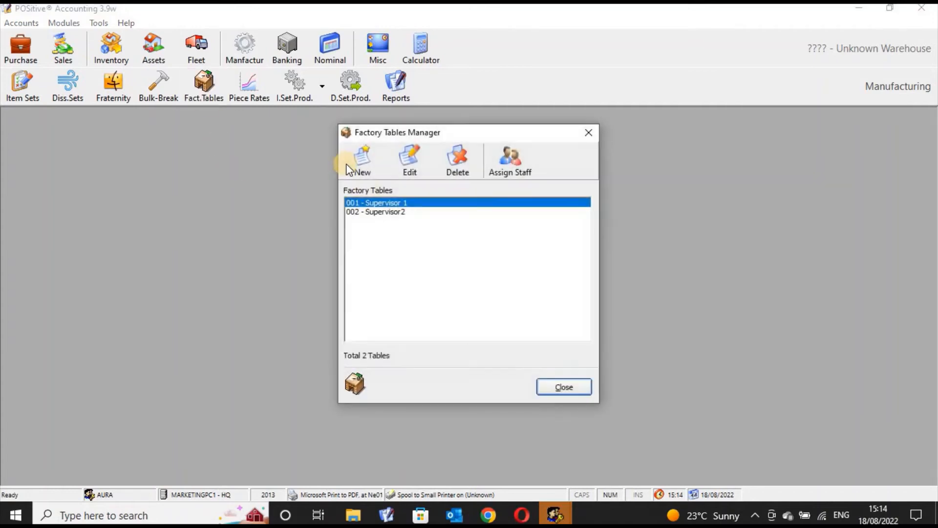
{"action": "left_click", "coordinate": [390, 210]}
{"action": "left_click", "coordinate": [391, 203]}
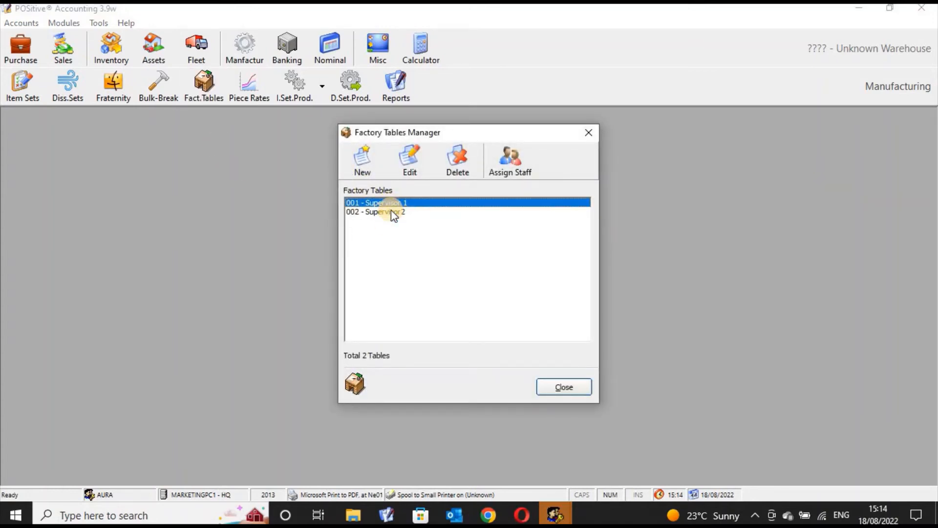
{"action": "left_click", "coordinate": [391, 212]}
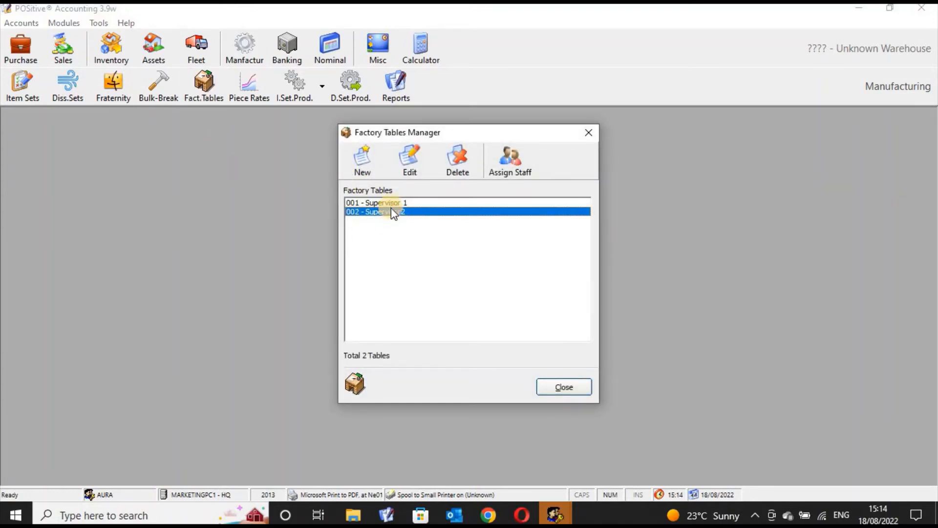
{"action": "left_click", "coordinate": [391, 203]}
{"action": "left_click", "coordinate": [391, 212]}
{"action": "left_click", "coordinate": [391, 205]}
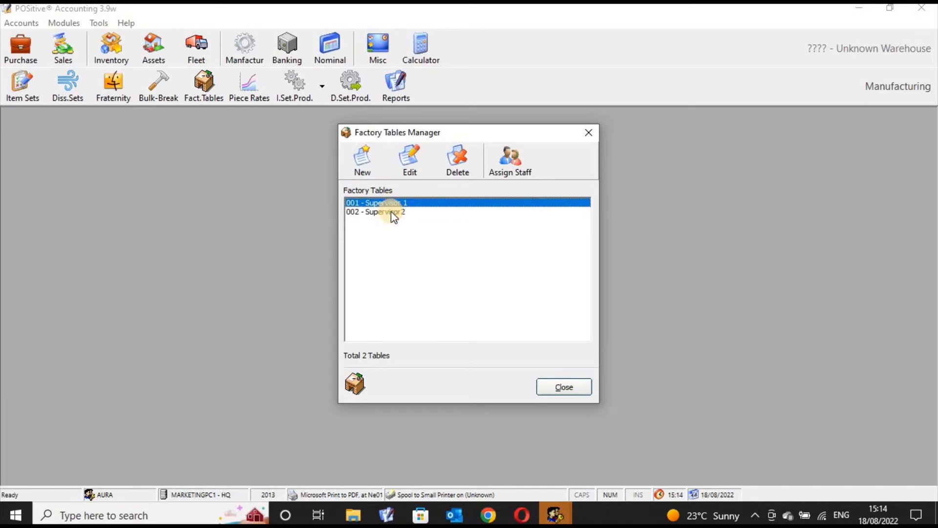
{"action": "left_click", "coordinate": [391, 211]}
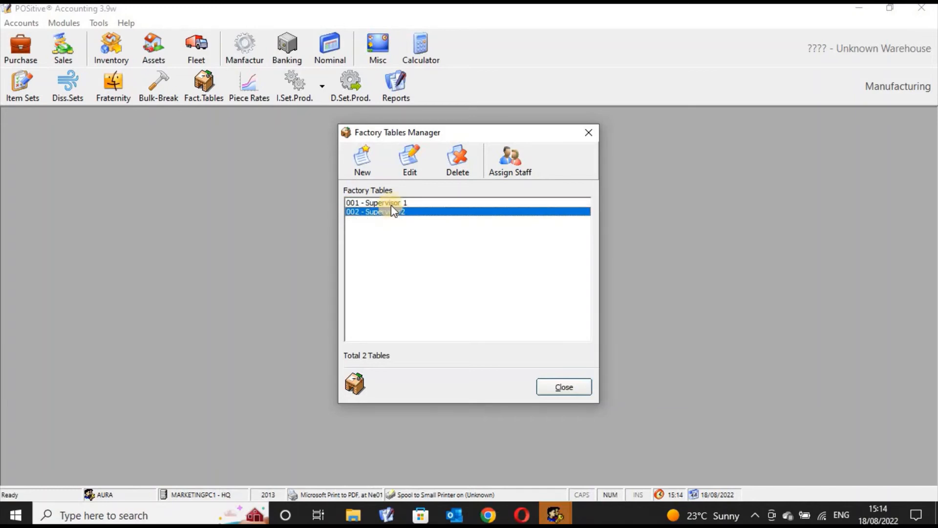
{"action": "left_click", "coordinate": [391, 202]}
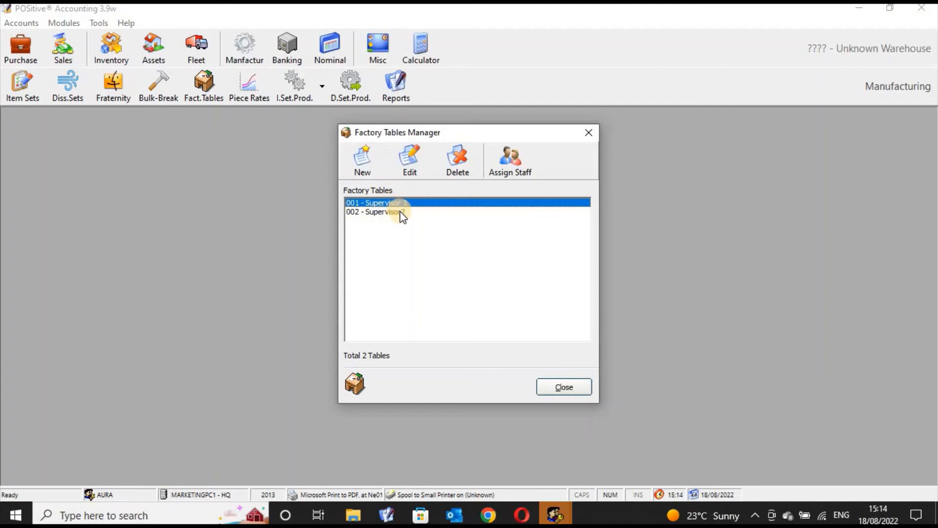
{"action": "left_click", "coordinate": [399, 213]}
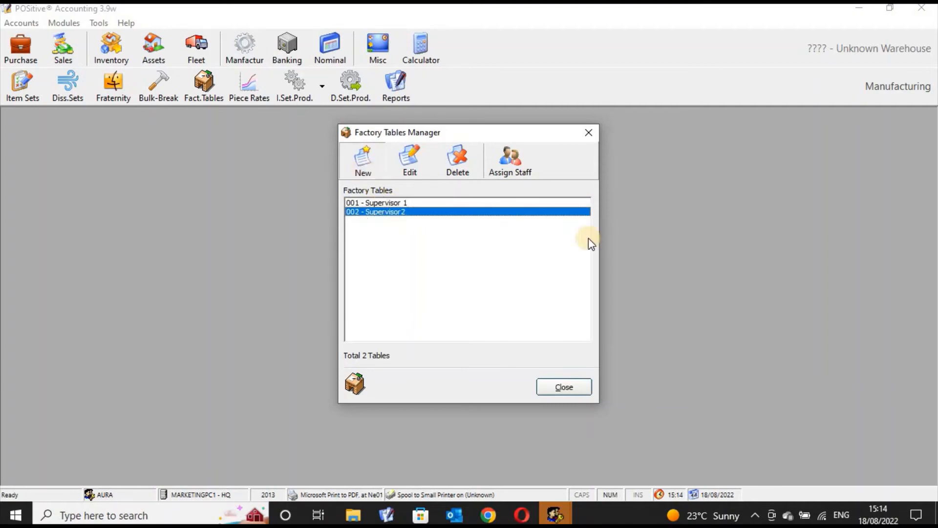
{"action": "left_click", "coordinate": [599, 204]}
{"action": "left_click", "coordinate": [409, 205]}
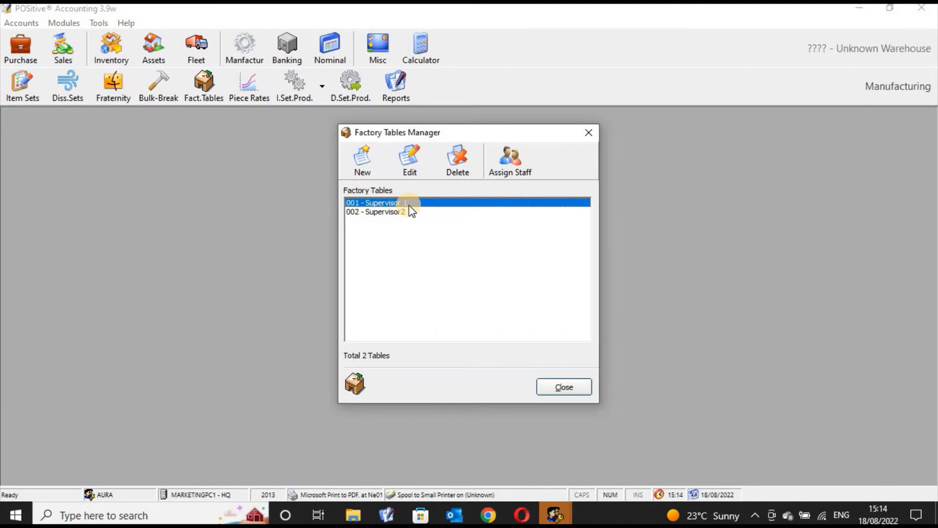
{"action": "left_click", "coordinate": [410, 212]}
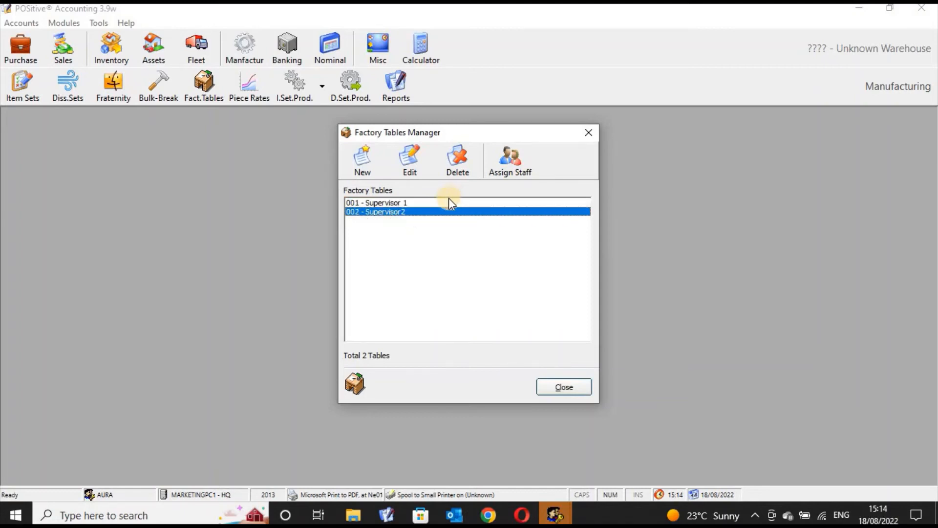
- Open the staff assignments of factory table 001 - Supervisor 1 and select the second listed staff member
{"action": "left_click", "coordinate": [442, 203]}
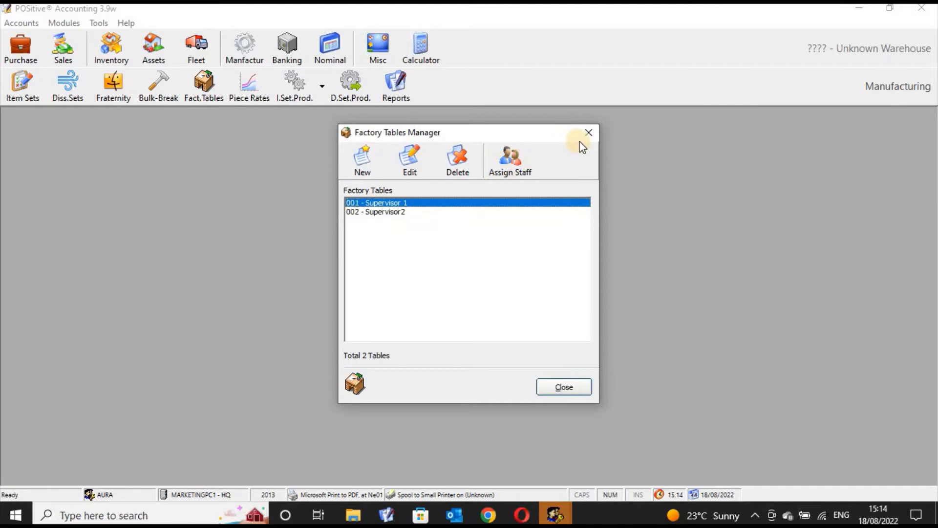
{"action": "left_click", "coordinate": [508, 176]}
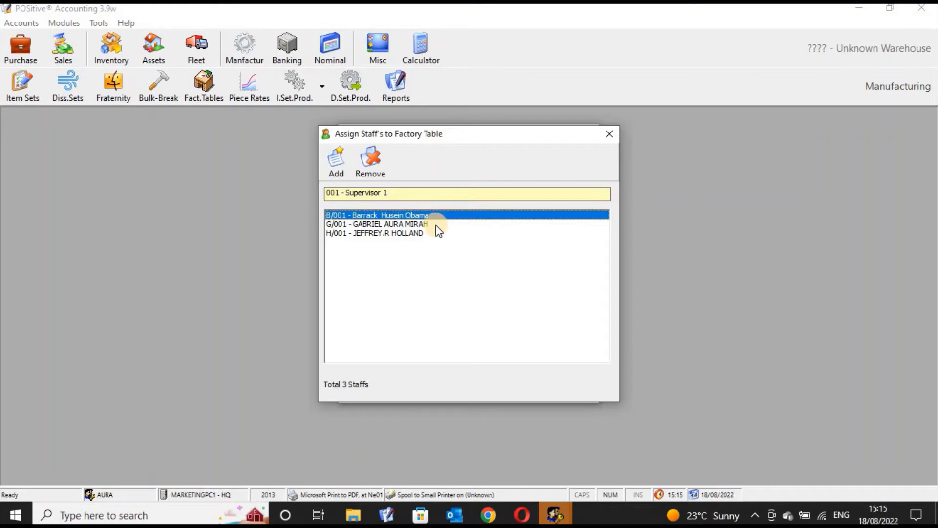
{"action": "left_click", "coordinate": [410, 221]}
- Try to add the second listed staff member to Supervisor 1 again, finding the person through a first-name staff search
{"action": "left_click", "coordinate": [338, 166]}
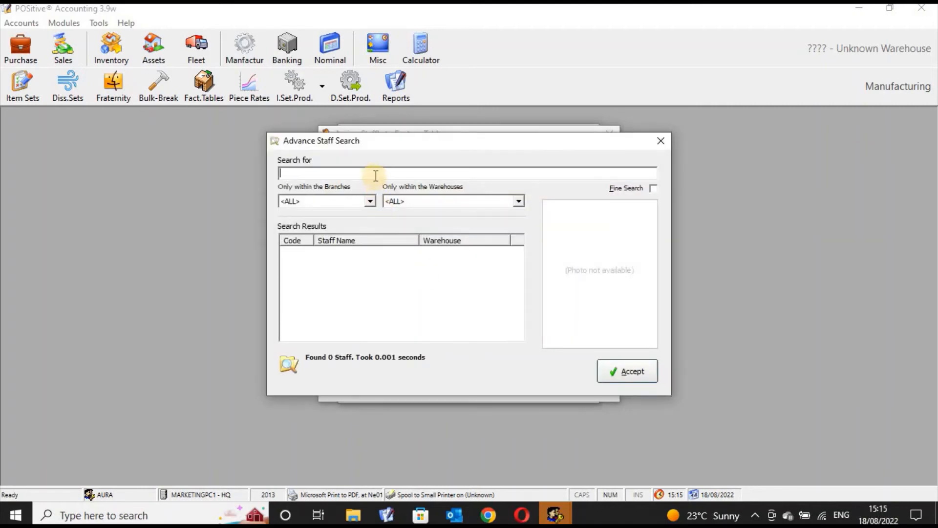
{"action": "type", "text": "gB"}
{"action": "key", "text": "BackSpace"}
{"action": "key", "text": "BackSpace"}
{"action": "type", "text": "G"}
{"action": "key", "text": "Caps_Lock"}
{"action": "type", "text": "abriel"}
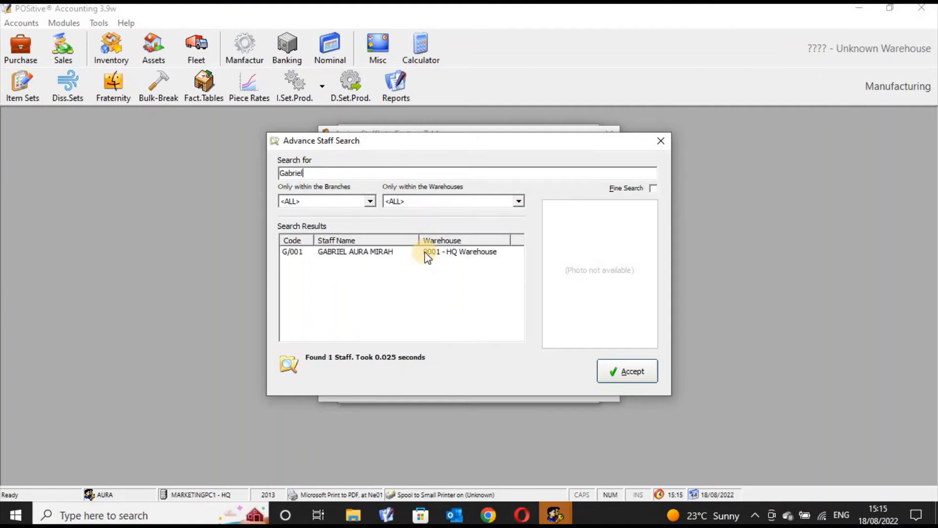
{"action": "left_click", "coordinate": [425, 252]}
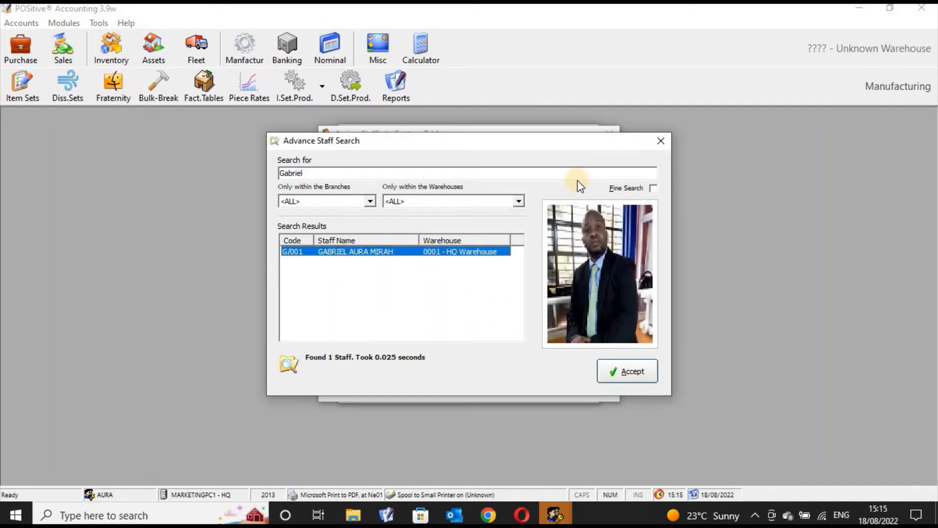
{"action": "left_click", "coordinate": [636, 373]}
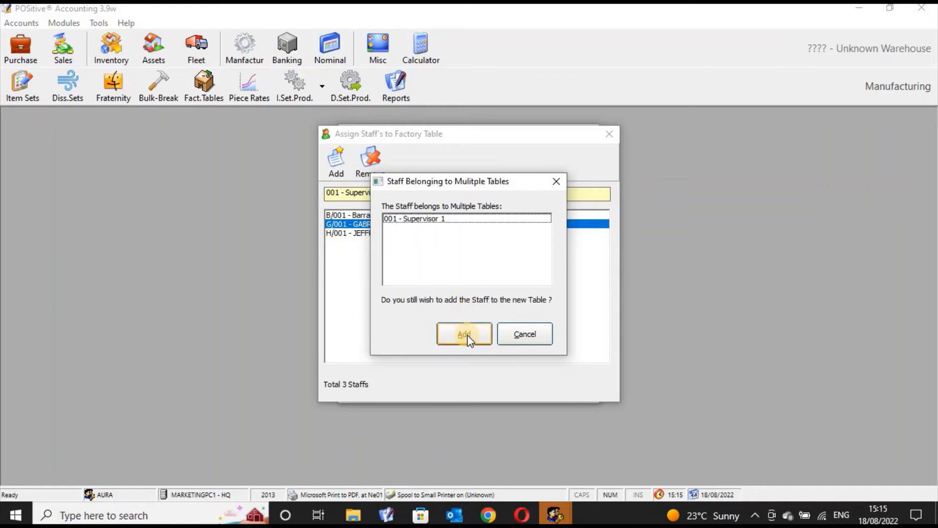
{"action": "left_click", "coordinate": [465, 335]}
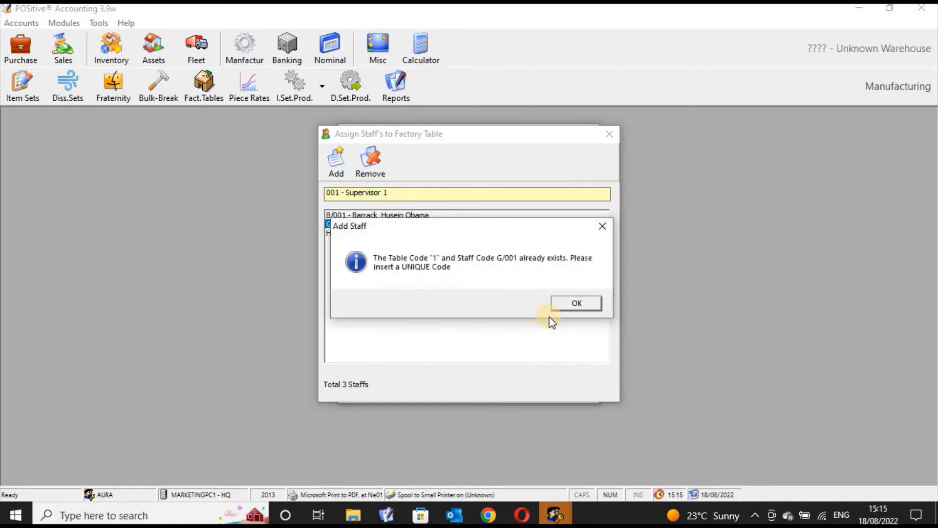
{"action": "left_click", "coordinate": [572, 304]}
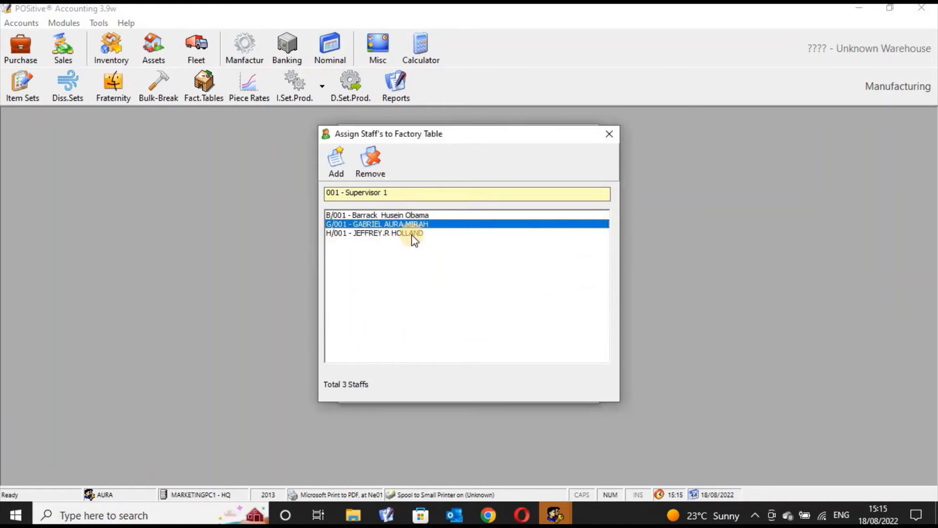
- Assign Raila Amollo Odinga to factory table 001 - Supervisor 1 through a staff search for Raila
{"action": "left_click", "coordinate": [409, 214]}
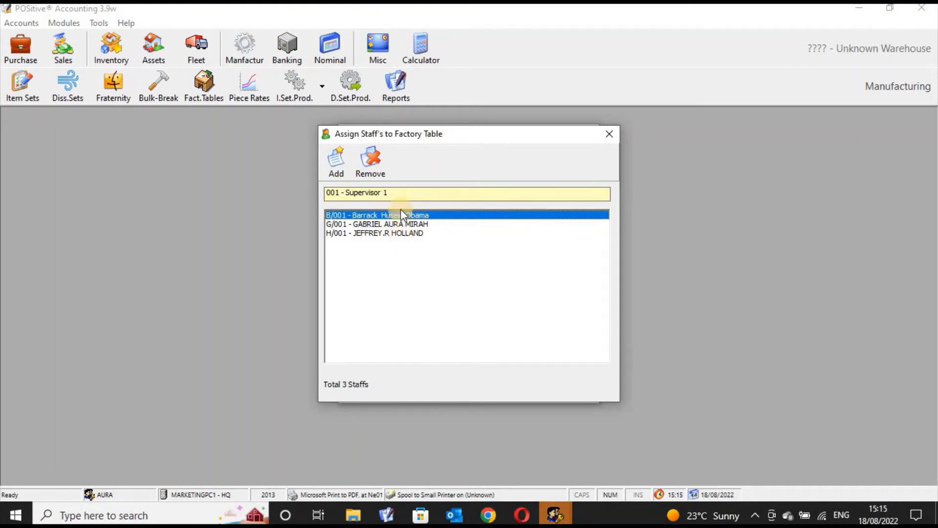
{"action": "left_click", "coordinate": [343, 168]}
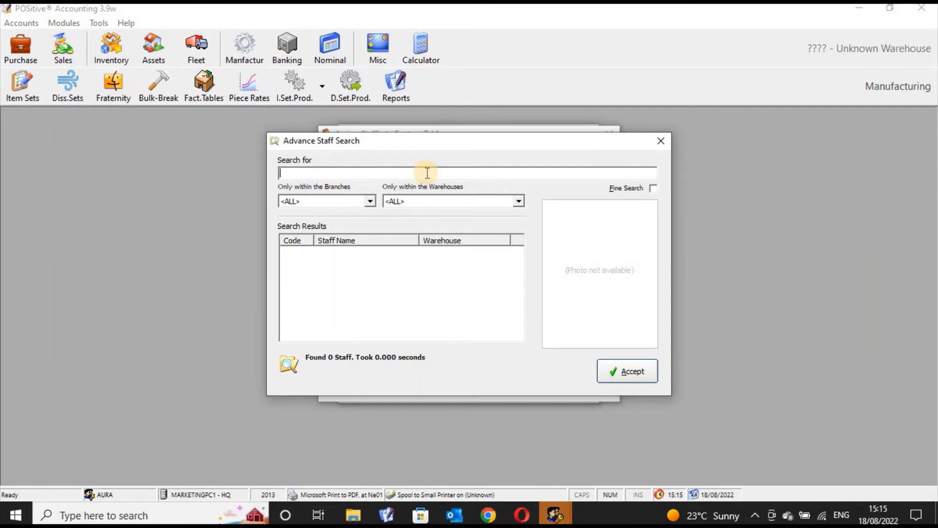
{"action": "type", "text": "Raila"}
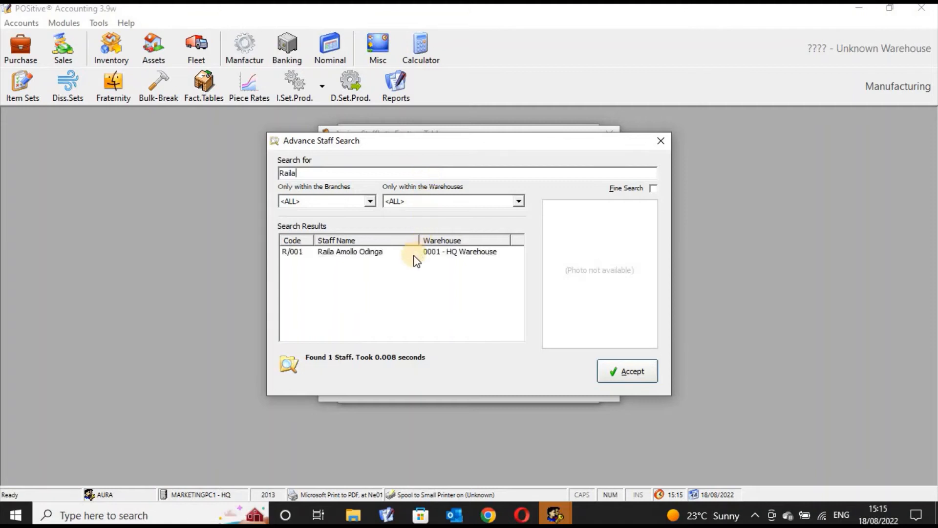
{"action": "left_click", "coordinate": [414, 255]}
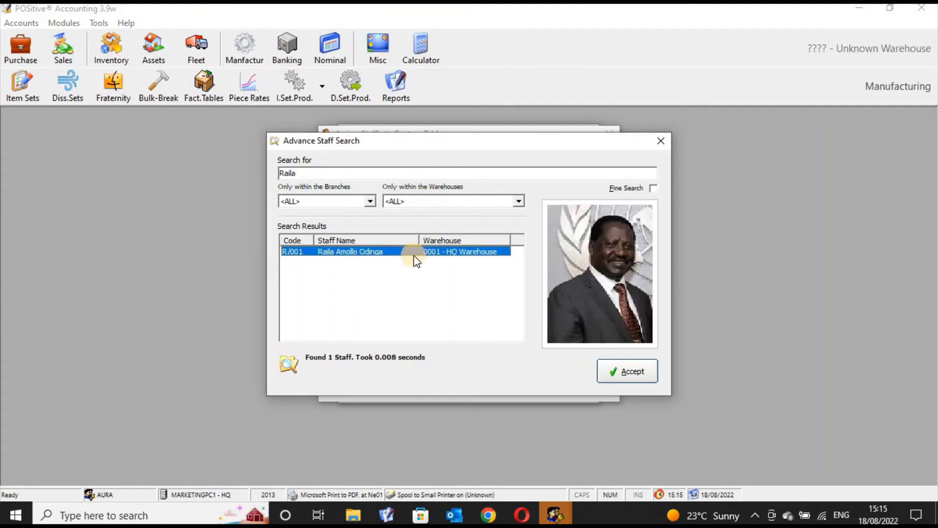
{"action": "left_click", "coordinate": [624, 367]}
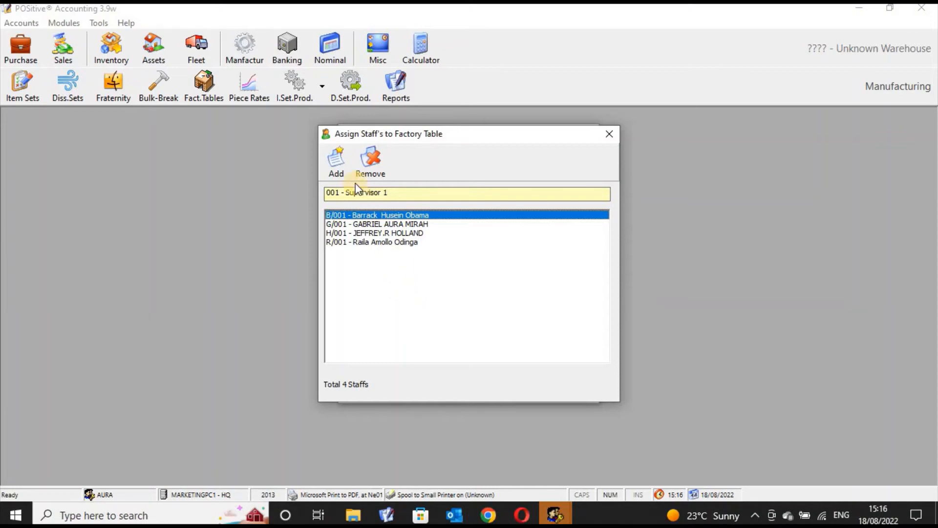
- Try to add Barrack Husein Obama to Supervisor 1 again through a staff search for obam
{"action": "left_click", "coordinate": [336, 161]}
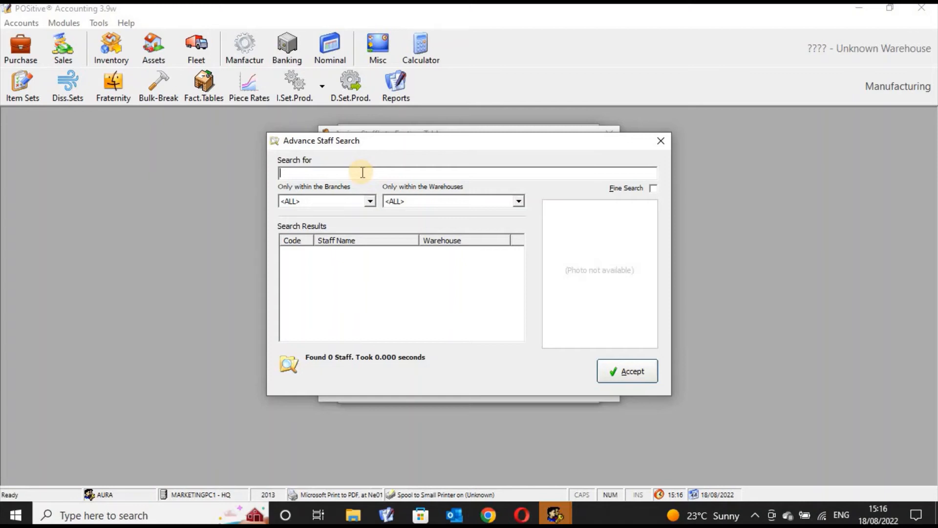
{"action": "type", "text": "obam"}
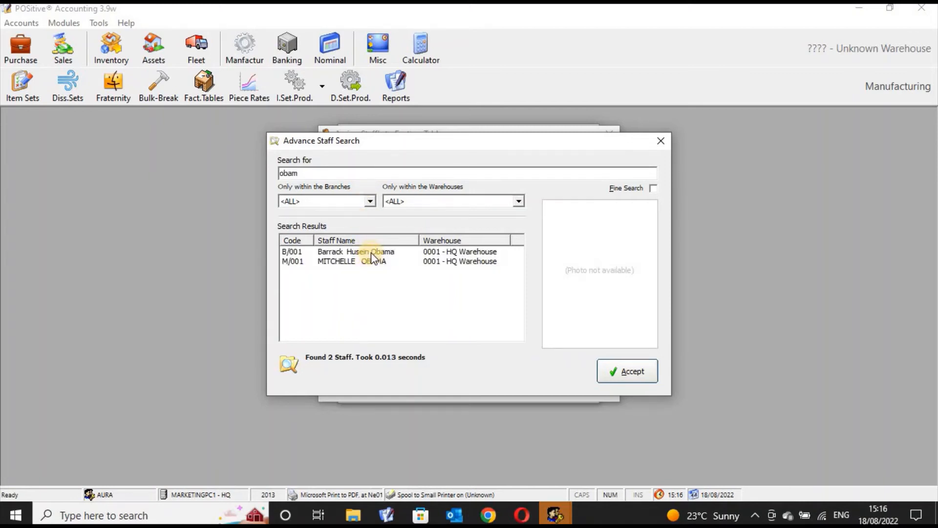
{"action": "left_click", "coordinate": [374, 254]}
{"action": "left_click", "coordinate": [374, 262]}
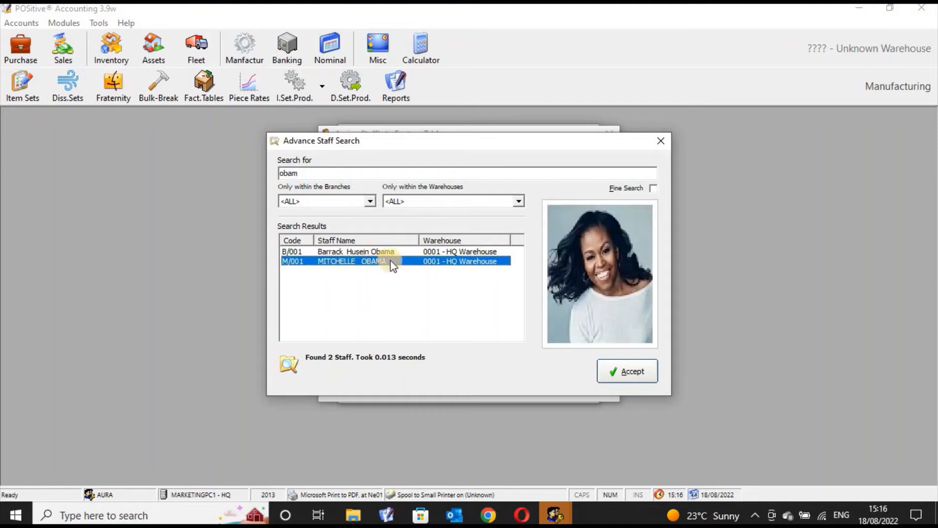
{"action": "key", "text": "Up"}
{"action": "left_click", "coordinate": [628, 371]}
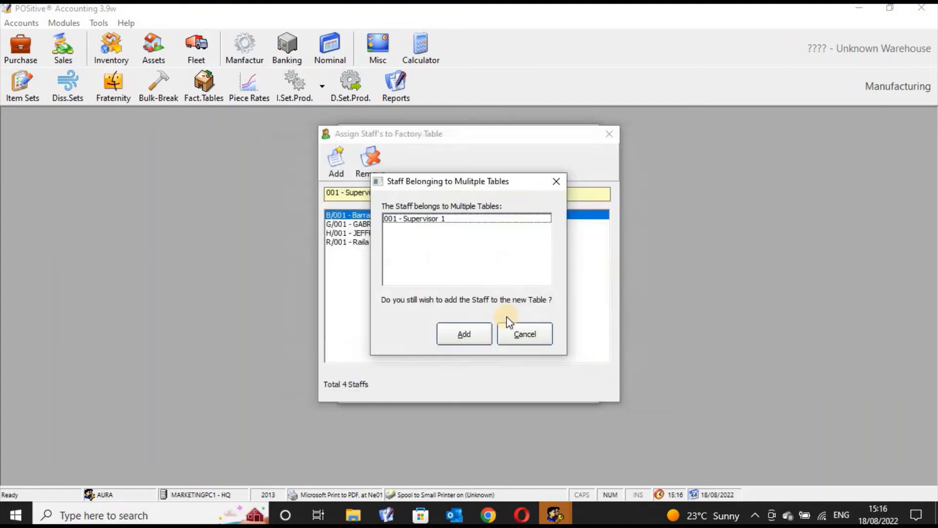
{"action": "left_click", "coordinate": [474, 329]}
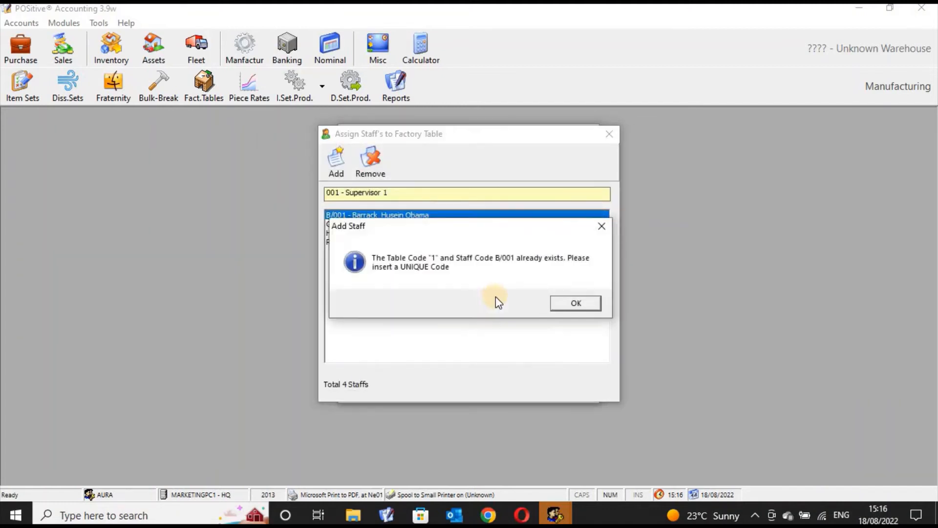
{"action": "left_click", "coordinate": [560, 303]}
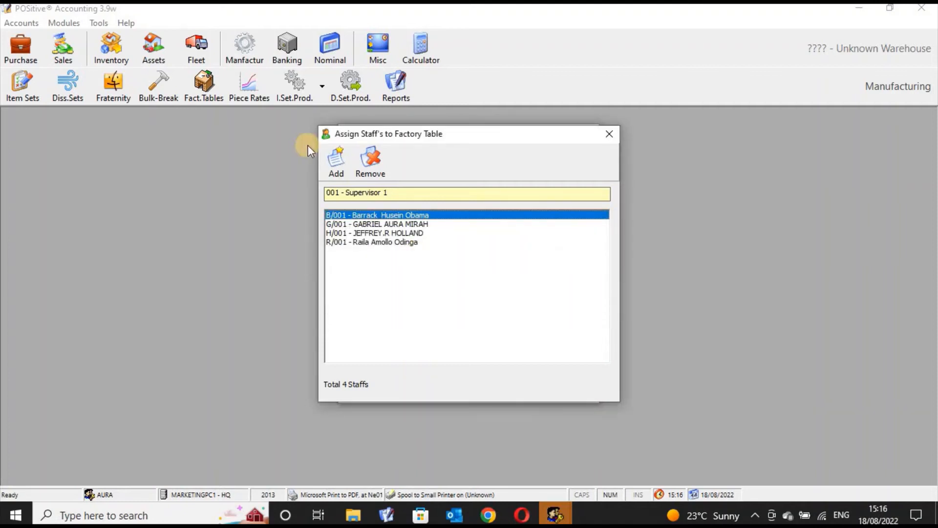
- Close the staff assignments and view the code and description of factory table 001 - Supervisor 1 in its edit form
{"action": "left_click", "coordinate": [612, 135]}
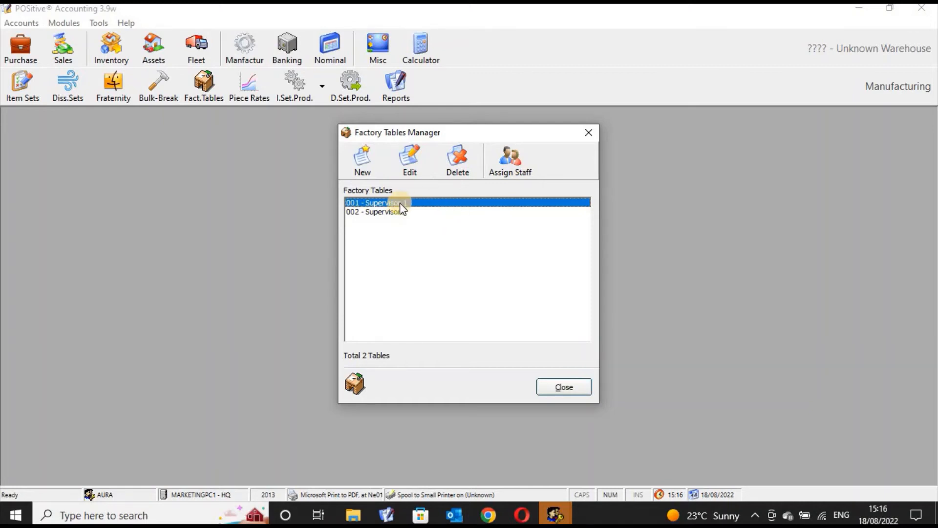
{"action": "left_click", "coordinate": [412, 169]}
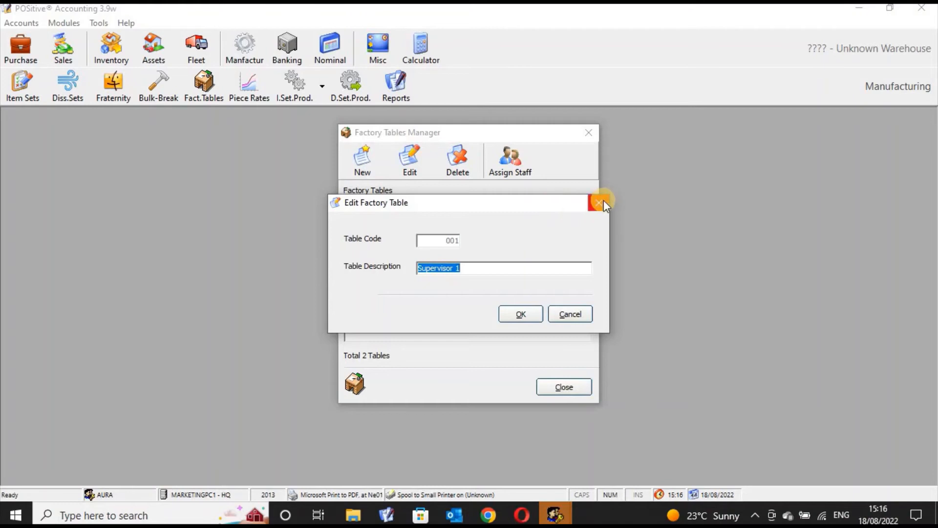
{"action": "left_click", "coordinate": [602, 202]}
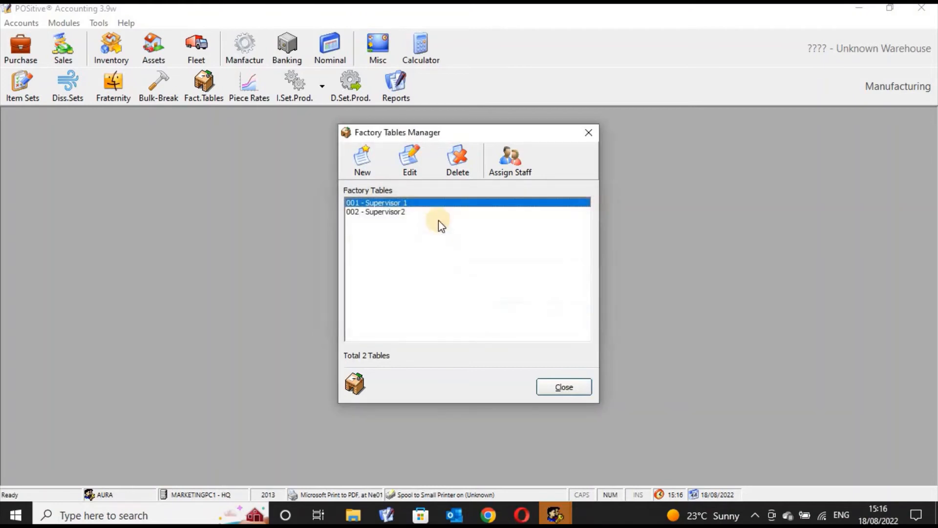
- Select factory table 002 - Supervisor2 and review its assigned staff
{"action": "left_click", "coordinate": [400, 211]}
{"action": "left_click", "coordinate": [400, 202]}
{"action": "left_click", "coordinate": [400, 212]}
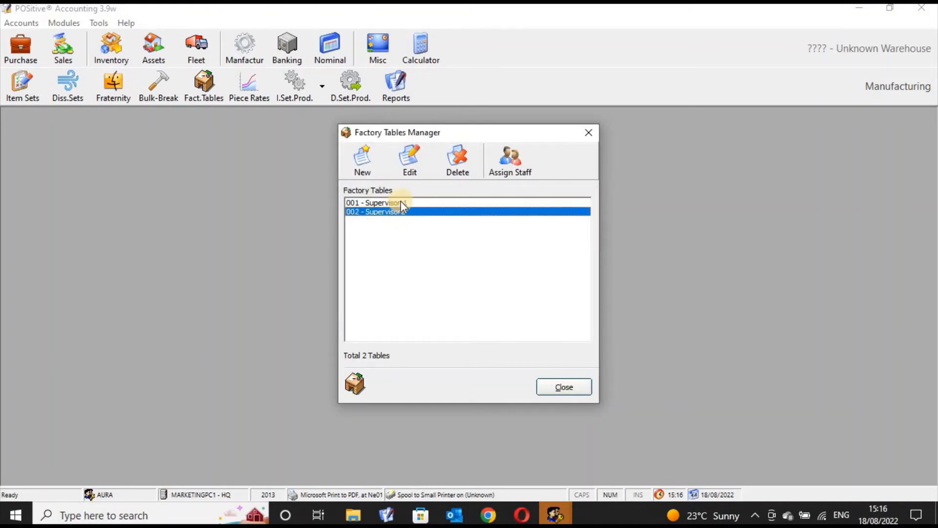
{"action": "left_click", "coordinate": [401, 201]}
{"action": "left_click", "coordinate": [401, 211]}
{"action": "left_click", "coordinate": [510, 159]}
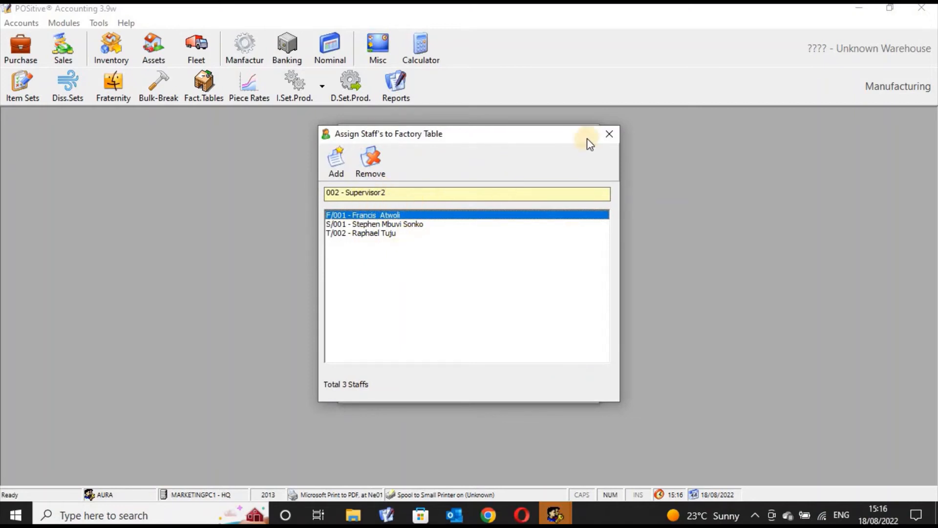
{"action": "left_click", "coordinate": [608, 135]}
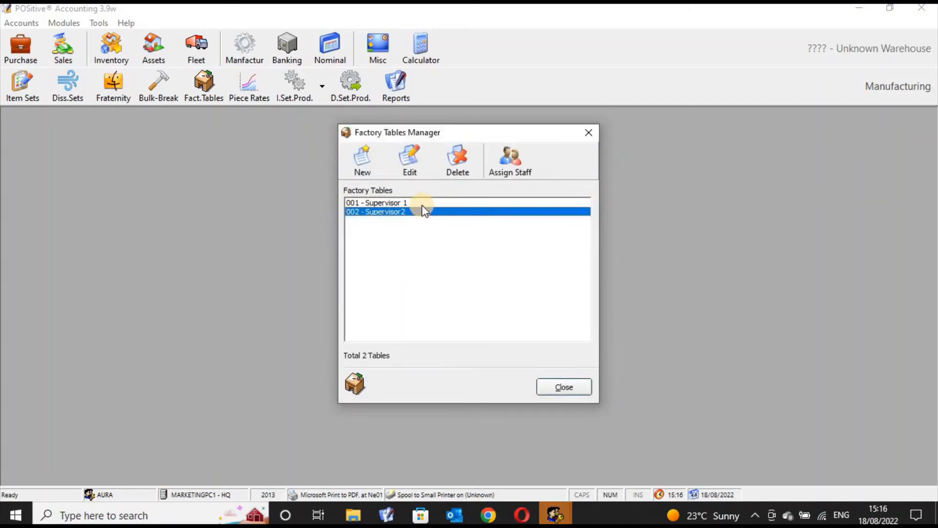
- Compare the staff assigned to 001 - Supervisor 1 with those assigned to 002 - Supervisor2
{"action": "left_click", "coordinate": [422, 204]}
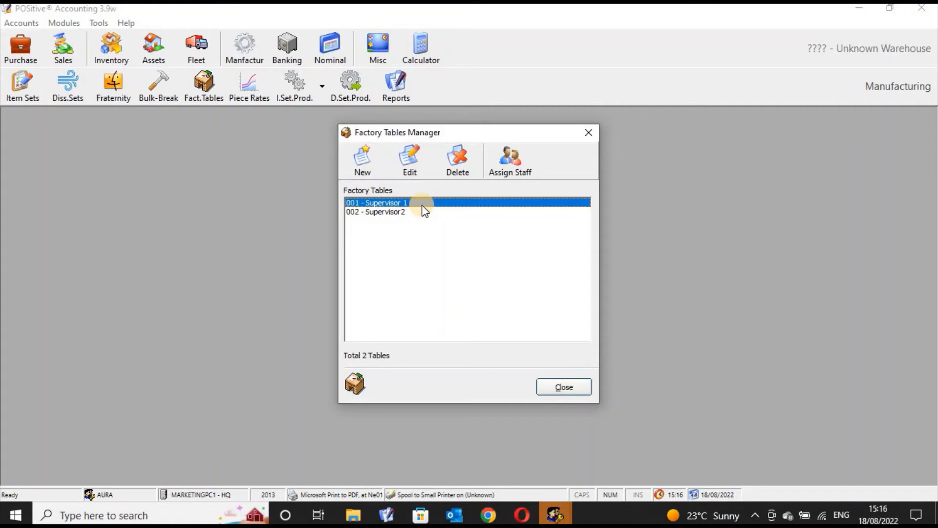
{"action": "left_click", "coordinate": [517, 165]}
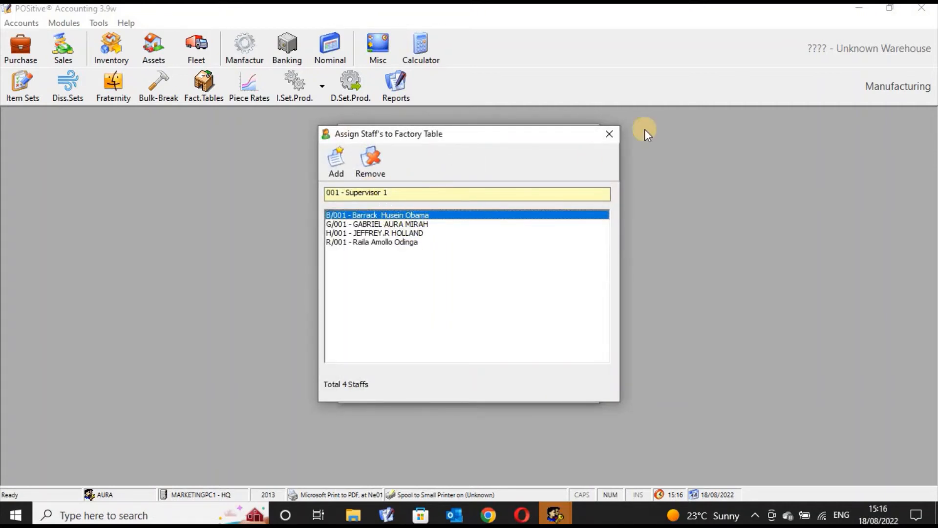
{"action": "left_click", "coordinate": [608, 136]}
{"action": "left_click", "coordinate": [405, 211]}
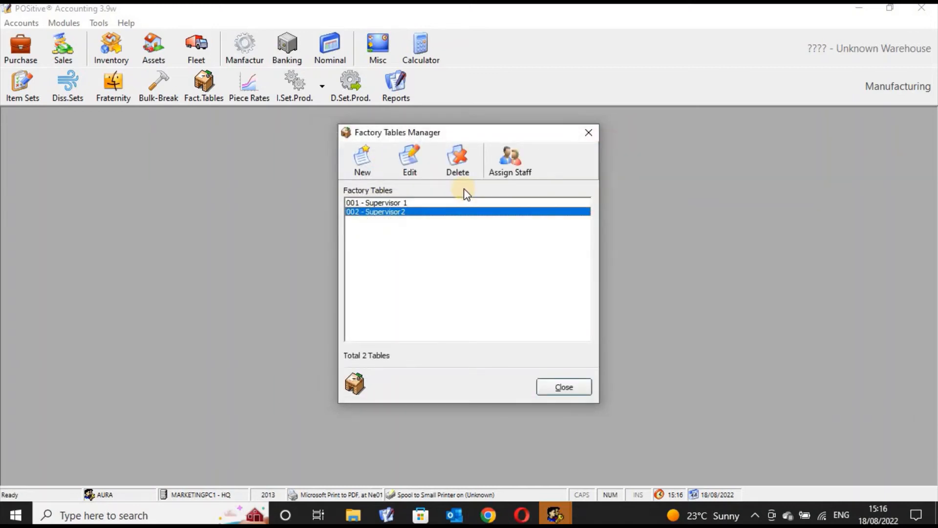
{"action": "left_click", "coordinate": [521, 156]}
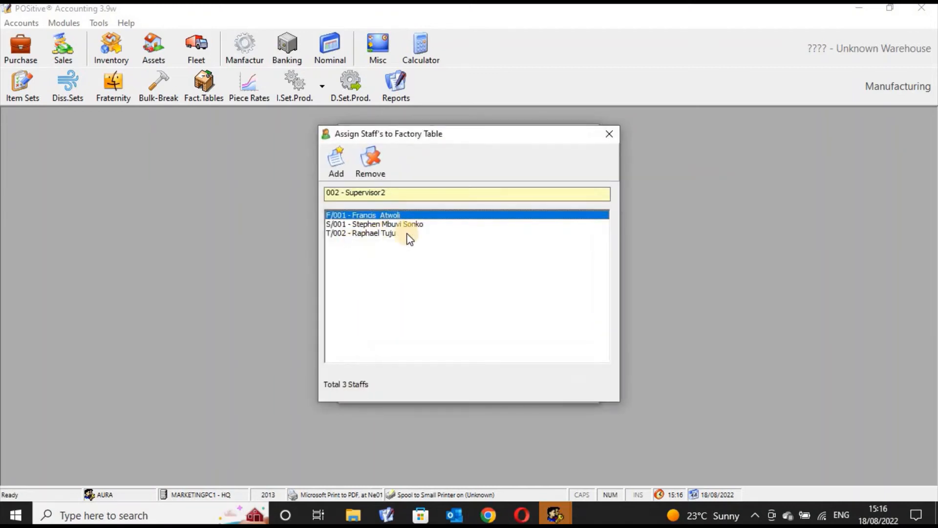
{"action": "left_click", "coordinate": [596, 139]}
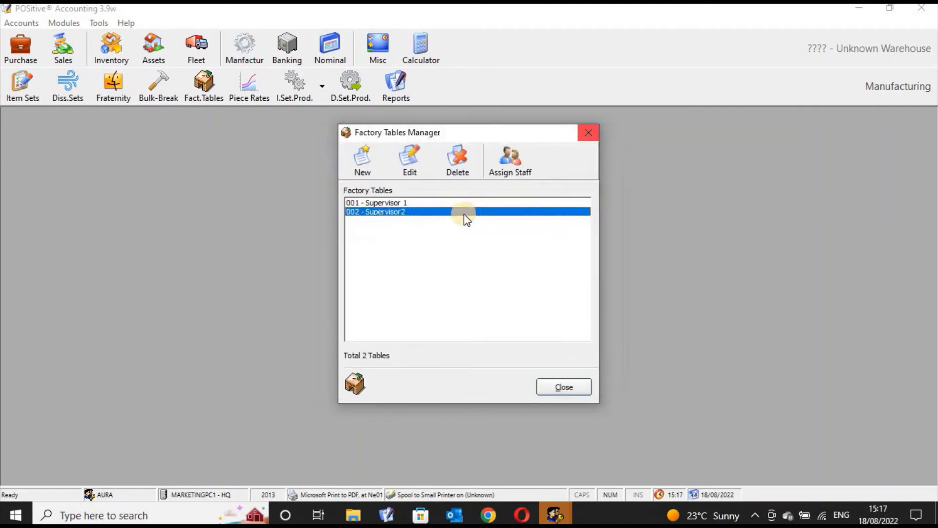
- Close the Factory Tables Manager and review the piece rates of both factory tables
{"action": "left_click", "coordinate": [589, 130]}
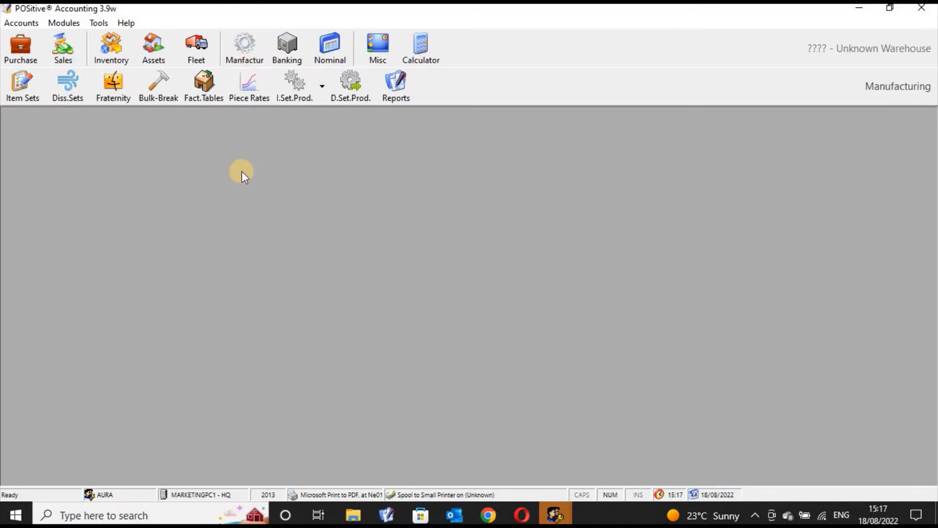
{"action": "left_click", "coordinate": [247, 90]}
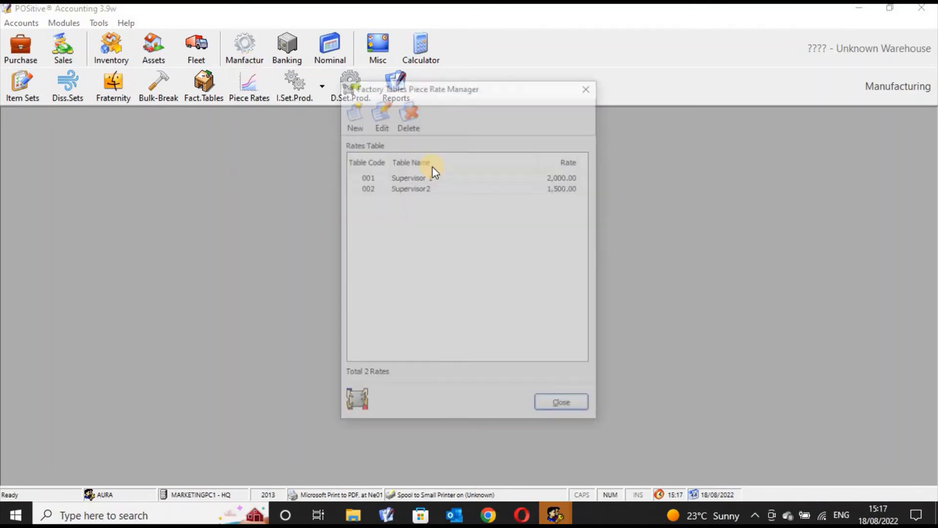
{"action": "left_click", "coordinate": [590, 86]}
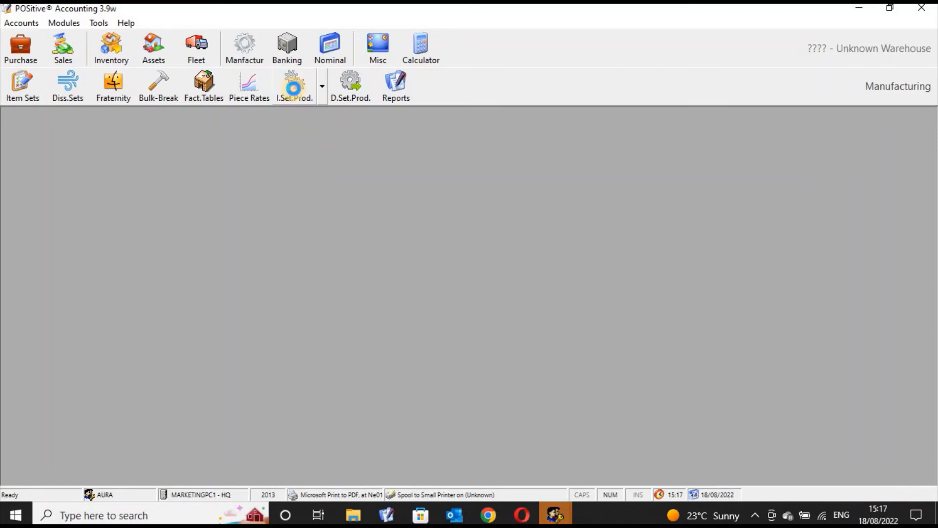
- Open the Item Sets Production Manager and limit the list to warehouse 0001 - HQWS
{"action": "left_click", "coordinate": [296, 93]}
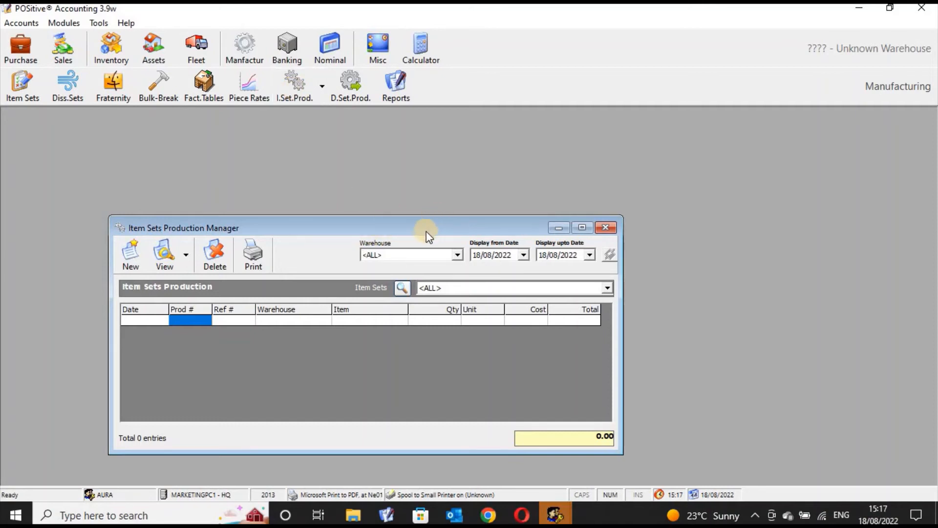
{"action": "left_click_drag", "start_coordinate": [430, 228], "coordinate": [442, 200]}
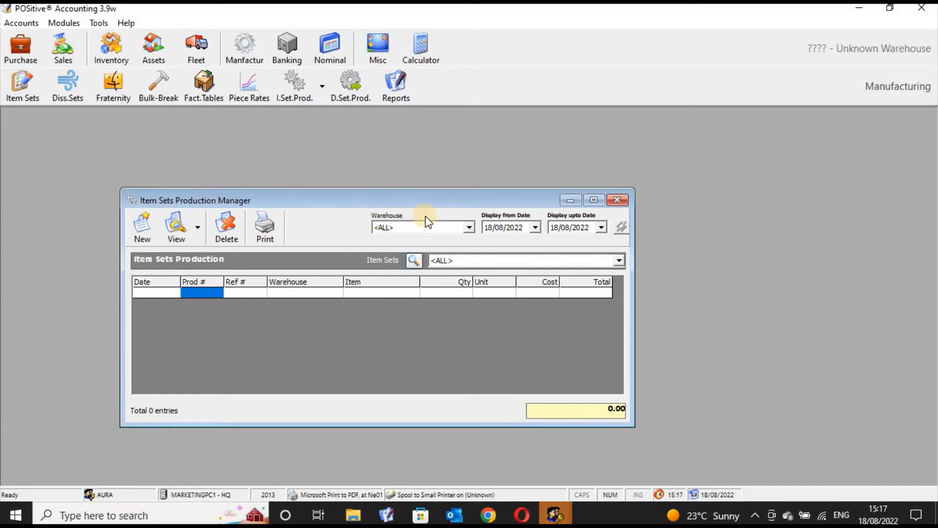
{"action": "left_click", "coordinate": [469, 227]}
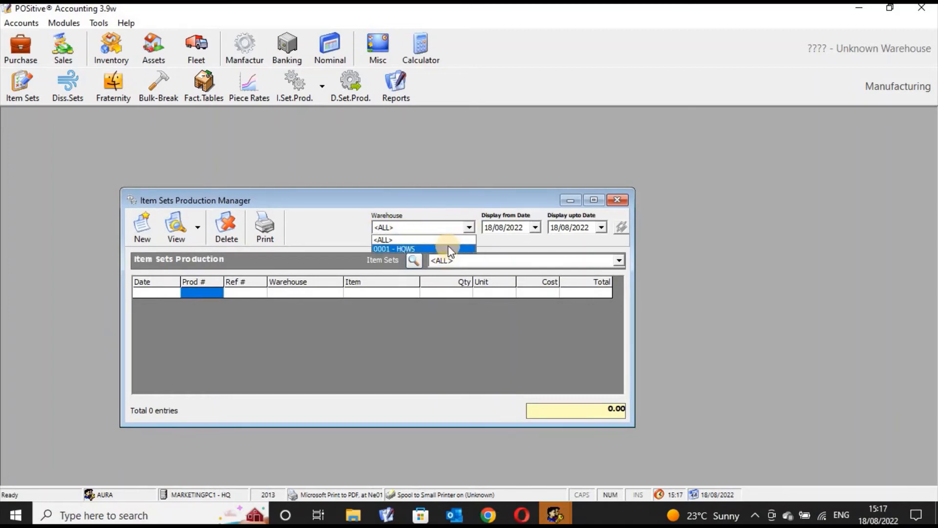
{"action": "left_click", "coordinate": [447, 243]}
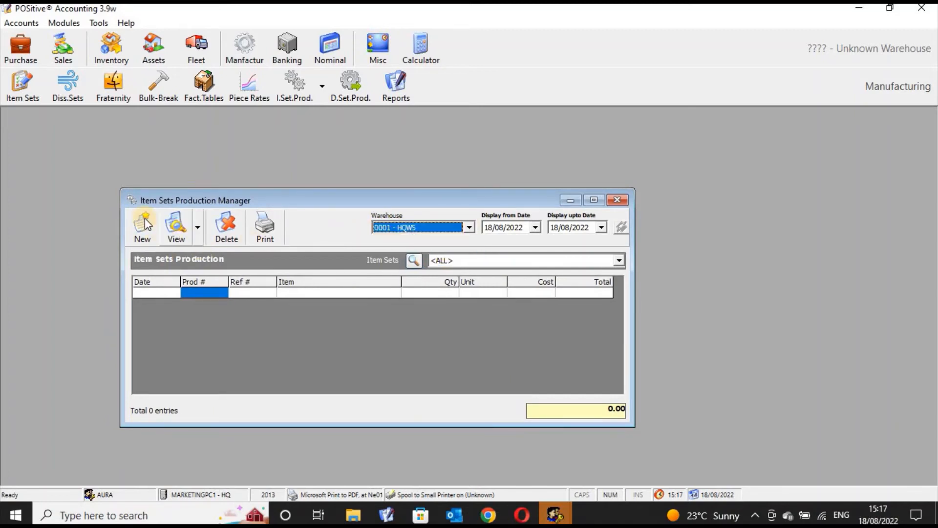
- Choose item set 000001 : 410005 - Bread Superloaf 400 gms as the production list's item set
{"action": "left_click", "coordinate": [175, 225]}
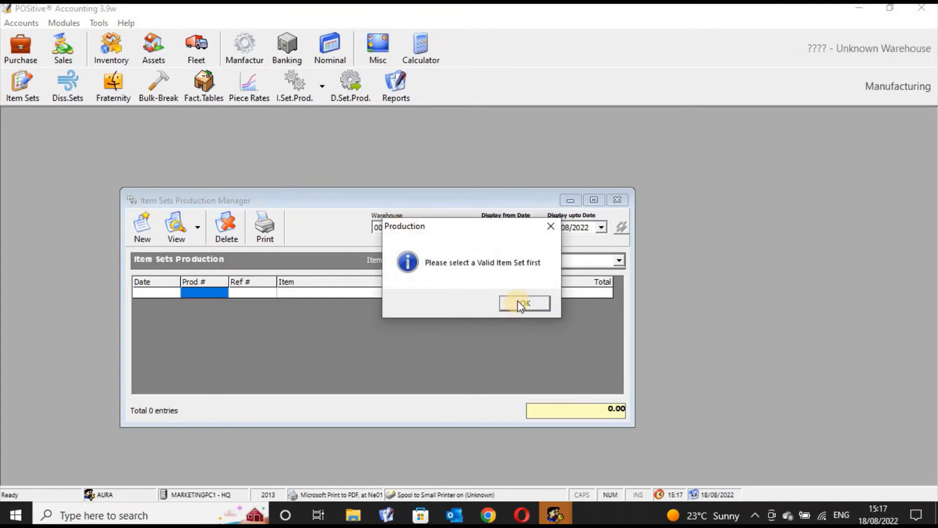
{"action": "left_click", "coordinate": [519, 302]}
{"action": "left_click", "coordinate": [619, 261]}
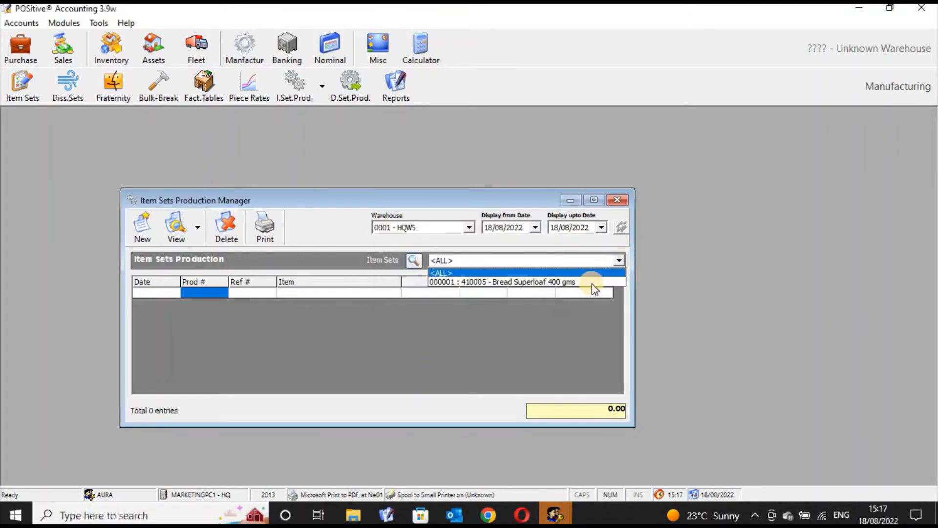
{"action": "left_click", "coordinate": [591, 283]}
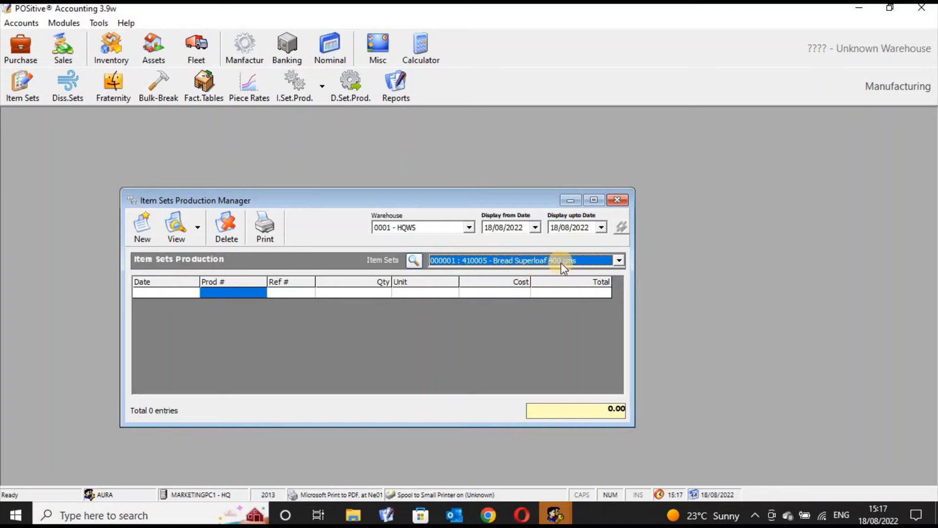
- Start a new production of the Bread Superloaf 400 gms item set and set its quantity to 120
{"action": "left_click", "coordinate": [150, 236]}
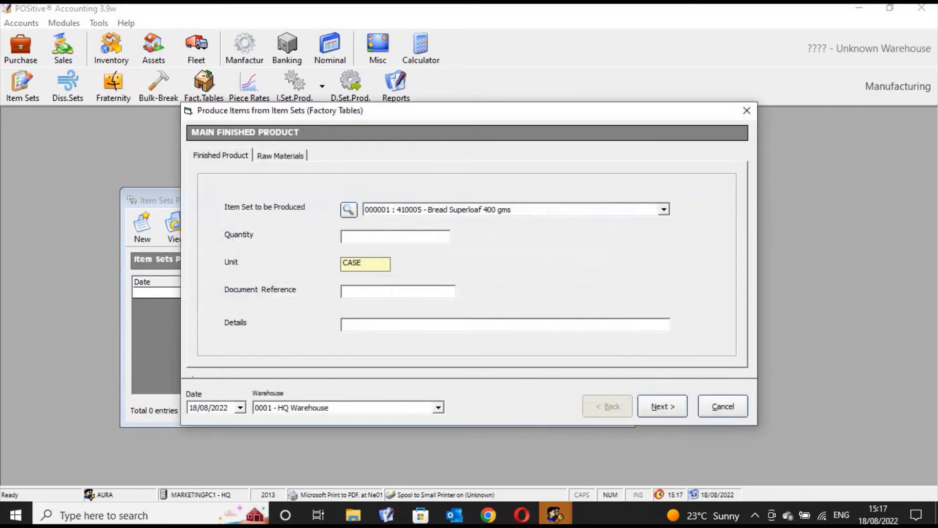
{"action": "left_click", "coordinate": [235, 155]}
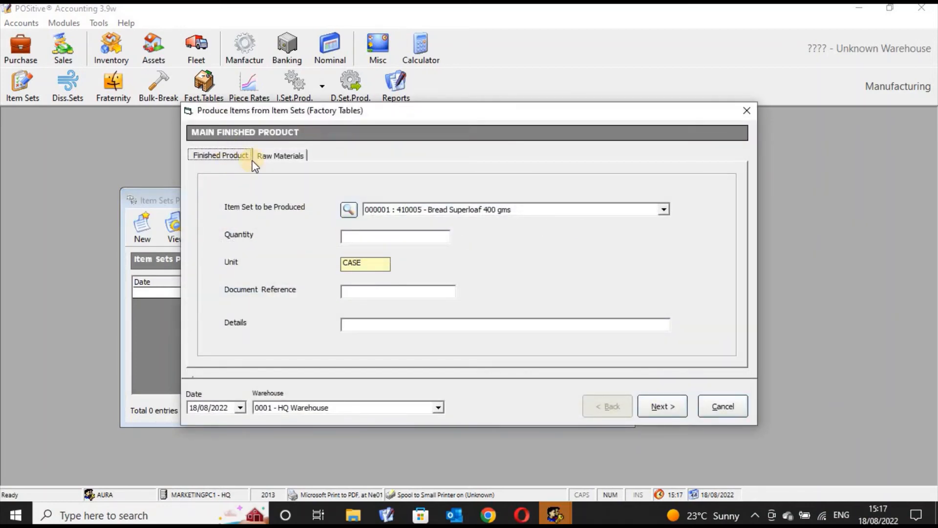
{"action": "left_click", "coordinate": [376, 236]}
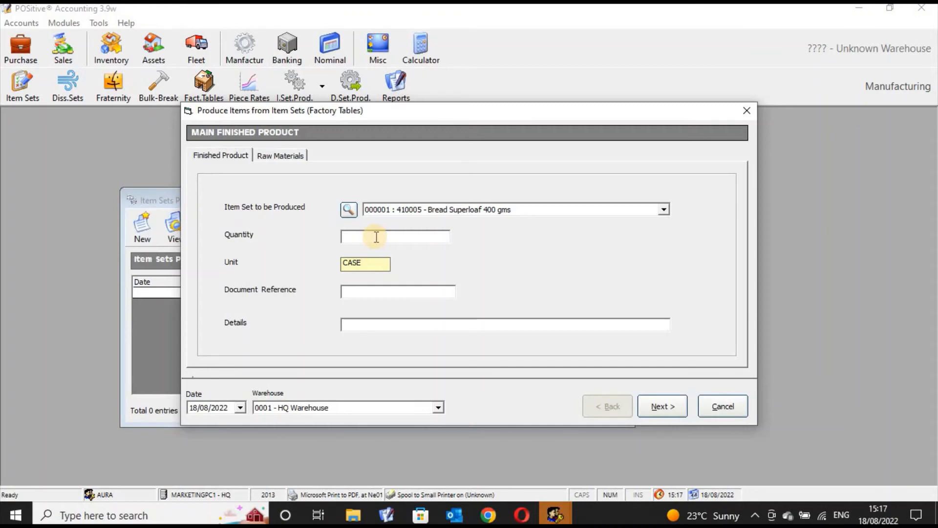
{"action": "type", "text": "120"}
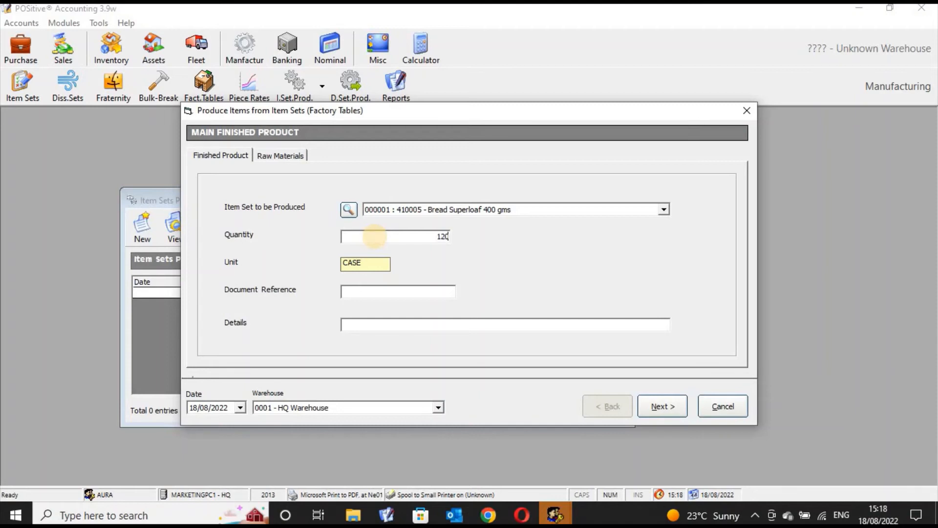
- Enter document reference 1344534 and the details "Supplied to the supermarket", and continue to the by-products stage
{"action": "left_click", "coordinate": [370, 294]}
{"action": "type", "text": "1344534"}
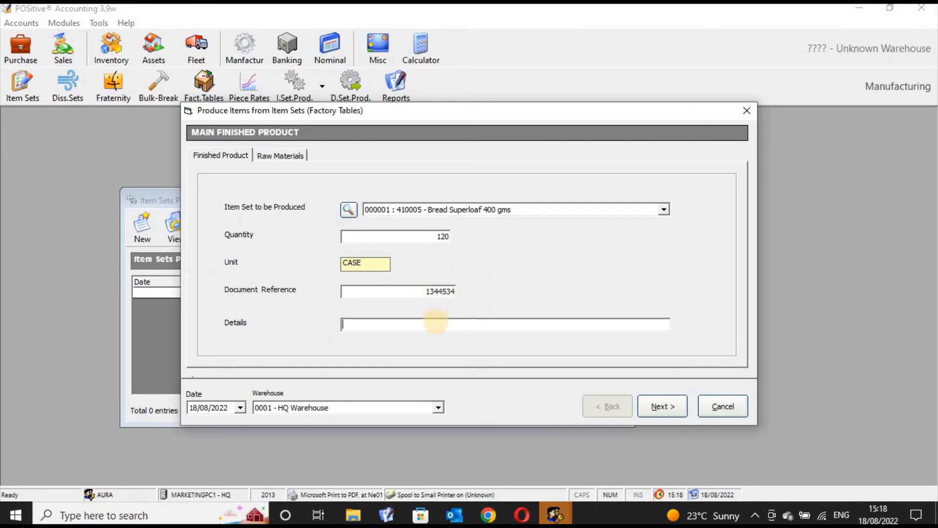
{"action": "type", "text": "Supplied  to the supermarket"}
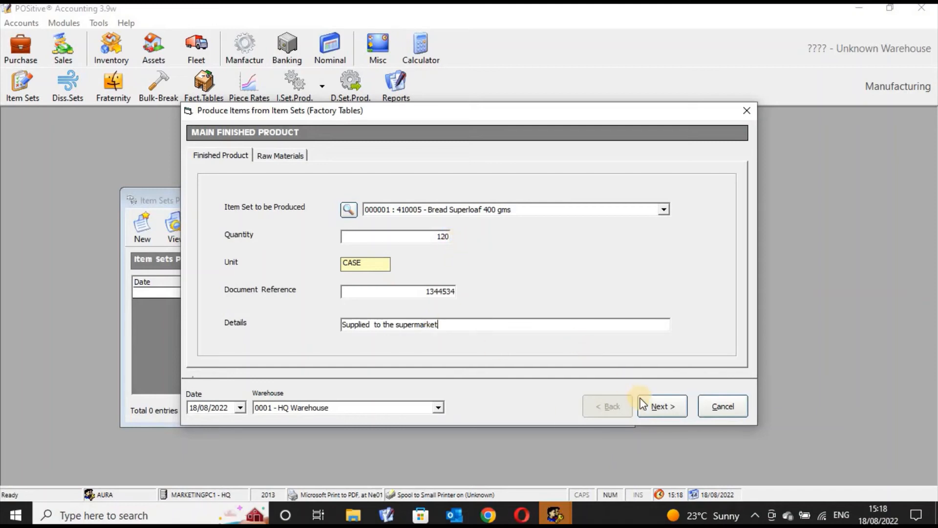
{"action": "left_click", "coordinate": [661, 406]}
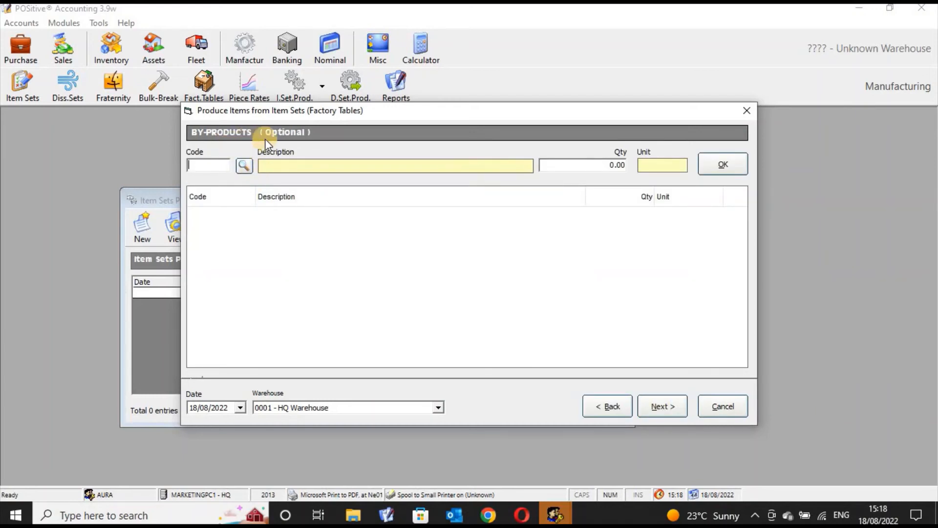
- Search the products for bread and add 410011 Bread Crumbs as a by-product with a quantity of 20
{"action": "left_click", "coordinate": [244, 166]}
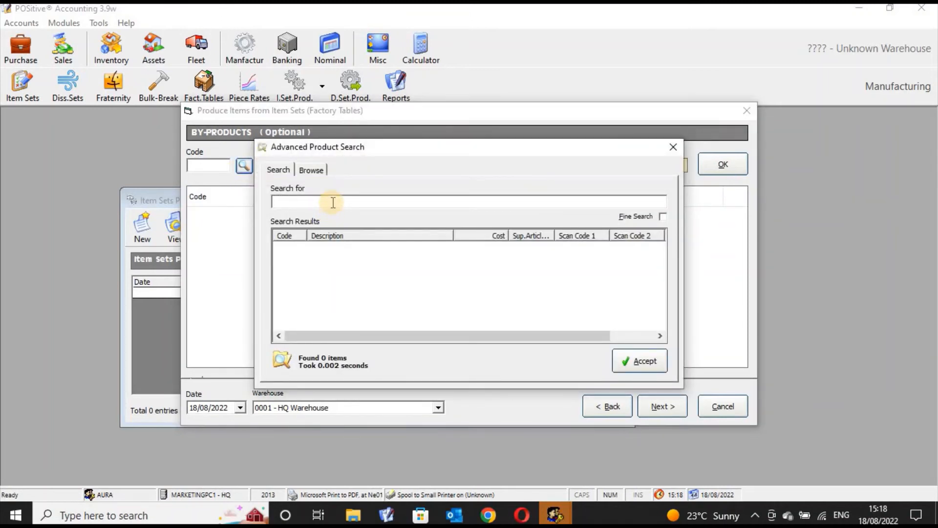
{"action": "type", "text": "bread grams"}
{"action": "key", "text": "BackSpace"}
{"action": "key", "text": "BackSpace"}
{"action": "key", "text": "BackSpace"}
{"action": "key", "text": "BackSpace"}
{"action": "key", "text": "BackSpace"}
{"action": "key", "text": "BackSpace"}
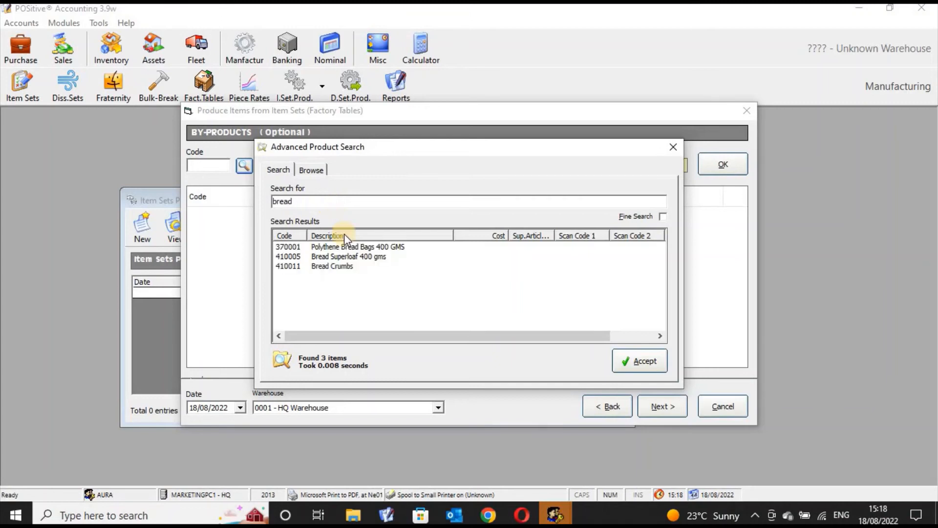
{"action": "left_click", "coordinate": [338, 266]}
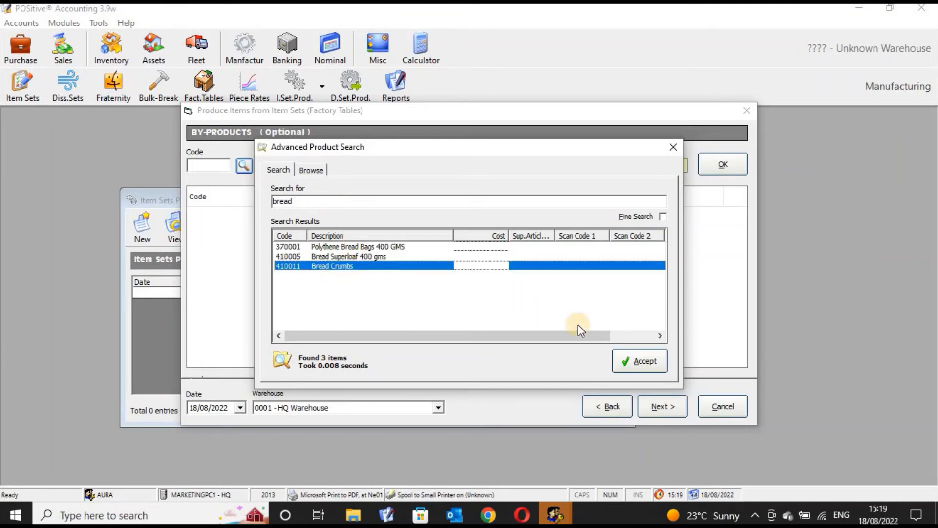
{"action": "left_click", "coordinate": [643, 361]}
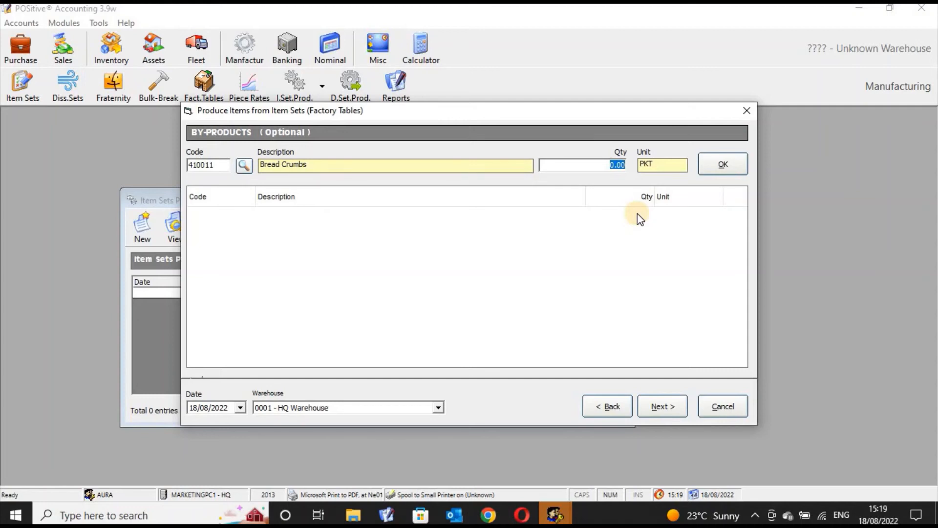
{"action": "type", "text": "20"}
{"action": "left_click", "coordinate": [729, 164]}
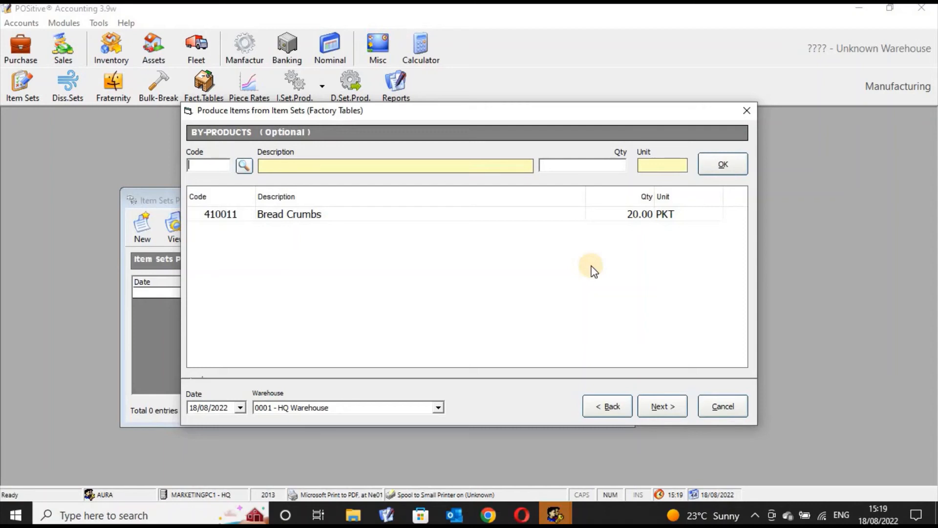
- Continue through to staff remuneration without adding any staff entries, and save the production transaction
{"action": "left_click", "coordinate": [662, 409]}
{"action": "left_click", "coordinate": [661, 409]}
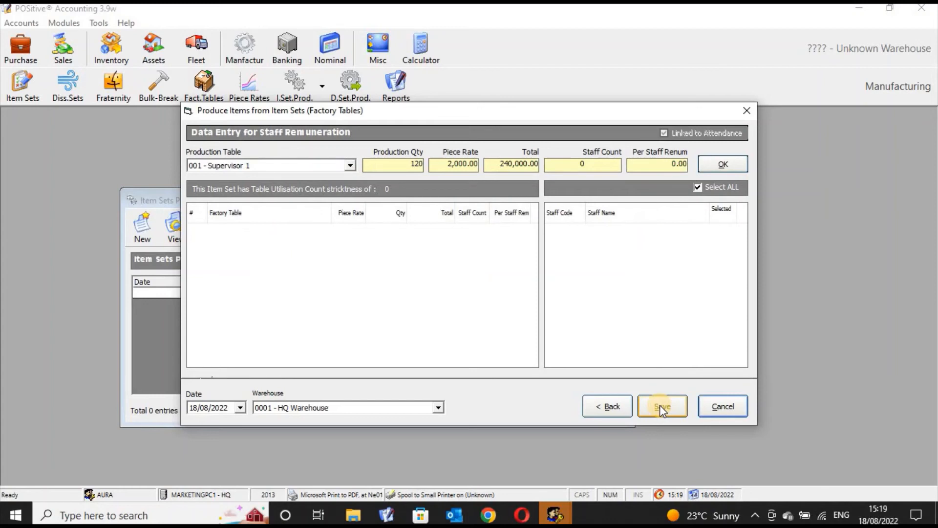
{"action": "left_click", "coordinate": [662, 408]}
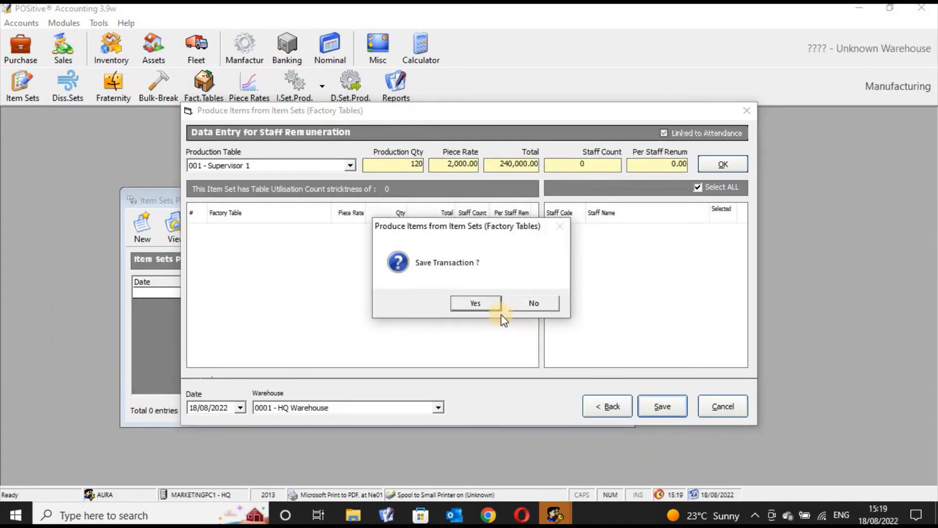
{"action": "left_click", "coordinate": [476, 304]}
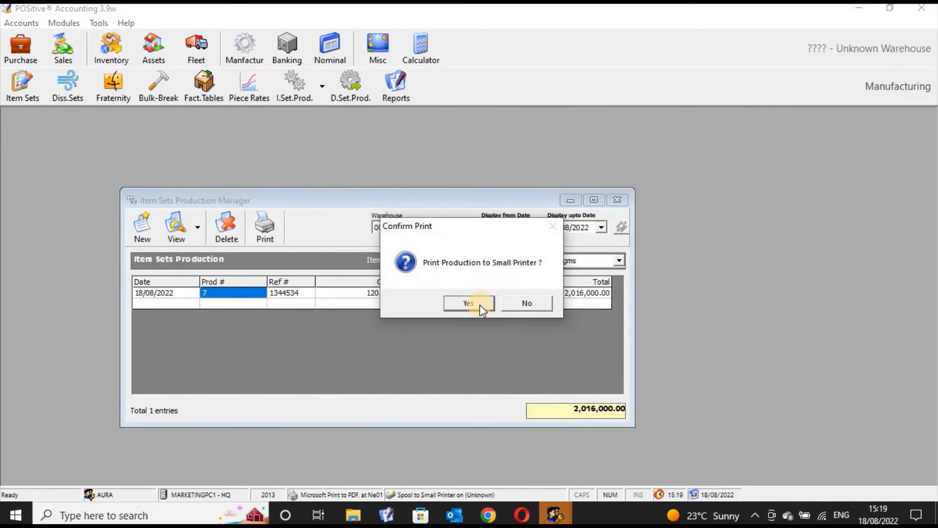
{"action": "left_click", "coordinate": [468, 303]}
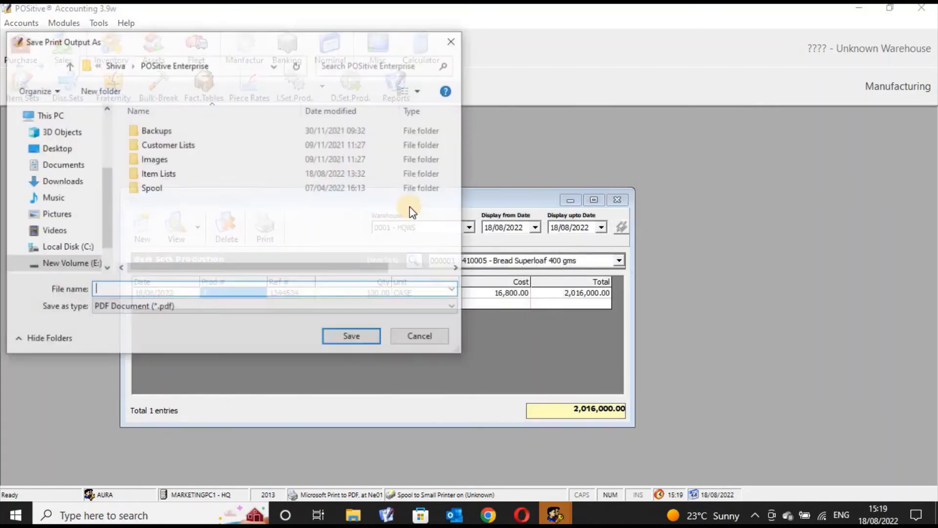
{"action": "left_click", "coordinate": [423, 338]}
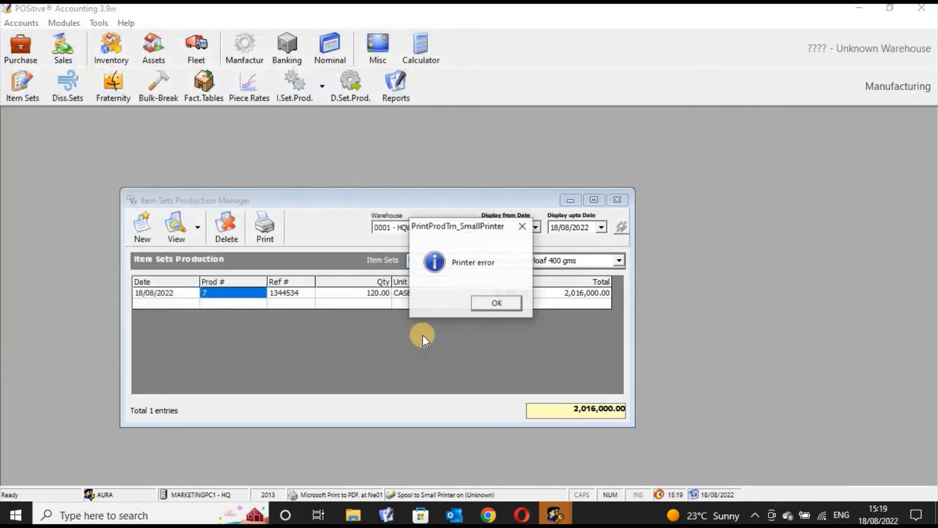
{"action": "left_click", "coordinate": [496, 302]}
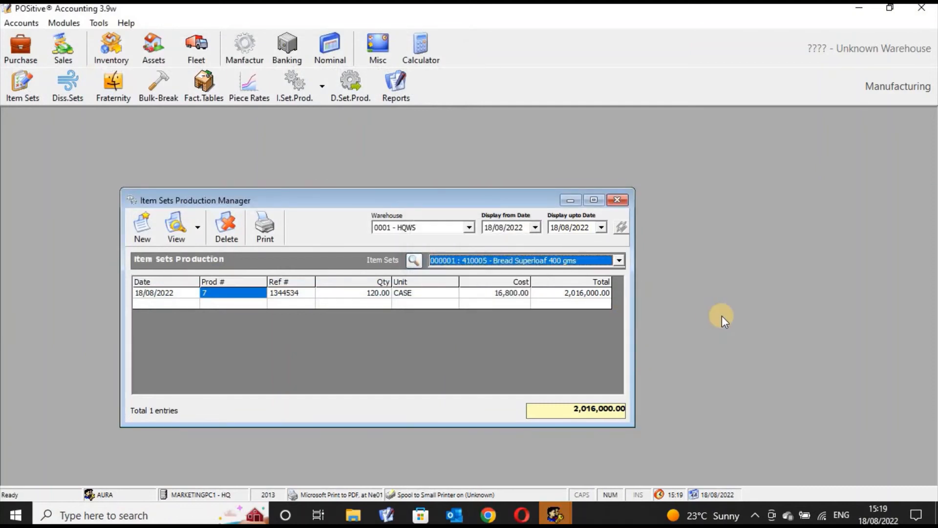
- Preview the printable production listing, examine the production's item, unit, cost and totals down to the page end, and close the preview
{"action": "left_click", "coordinate": [503, 293]}
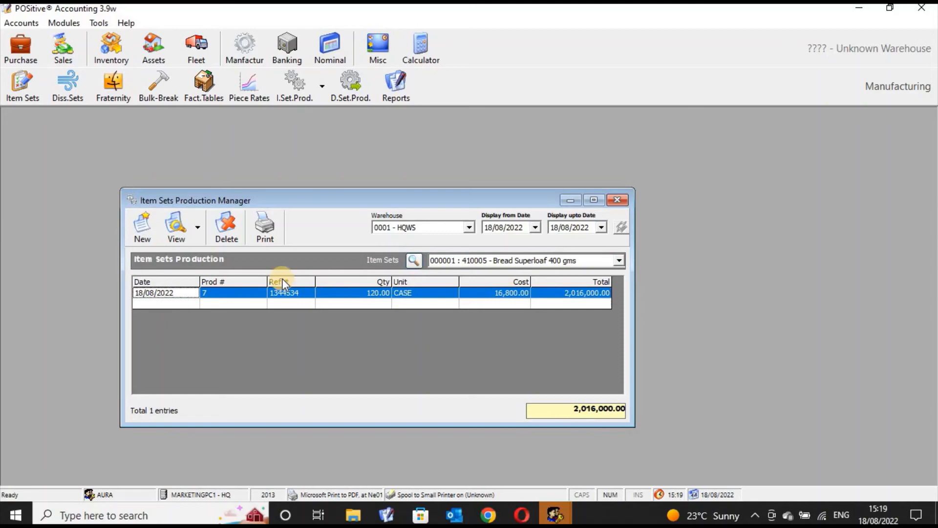
{"action": "left_click", "coordinate": [263, 230]}
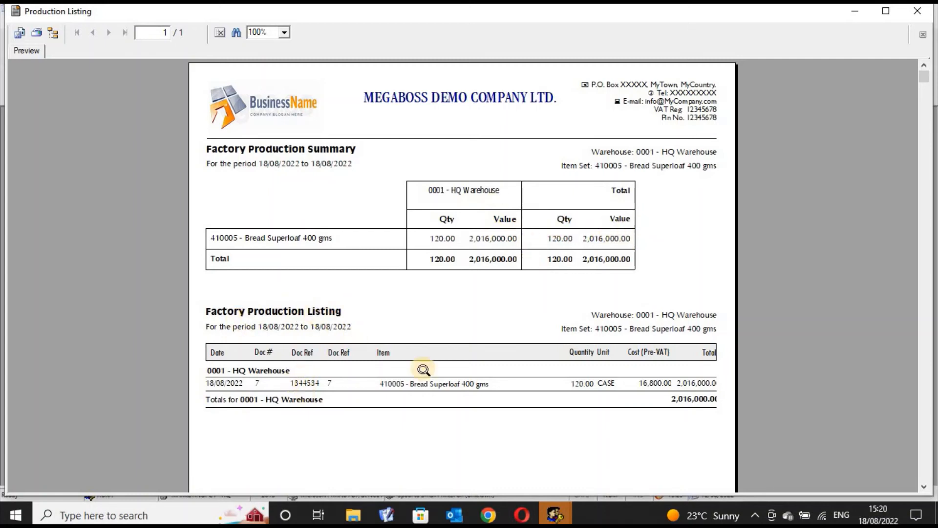
{"action": "left_click", "coordinate": [461, 389]}
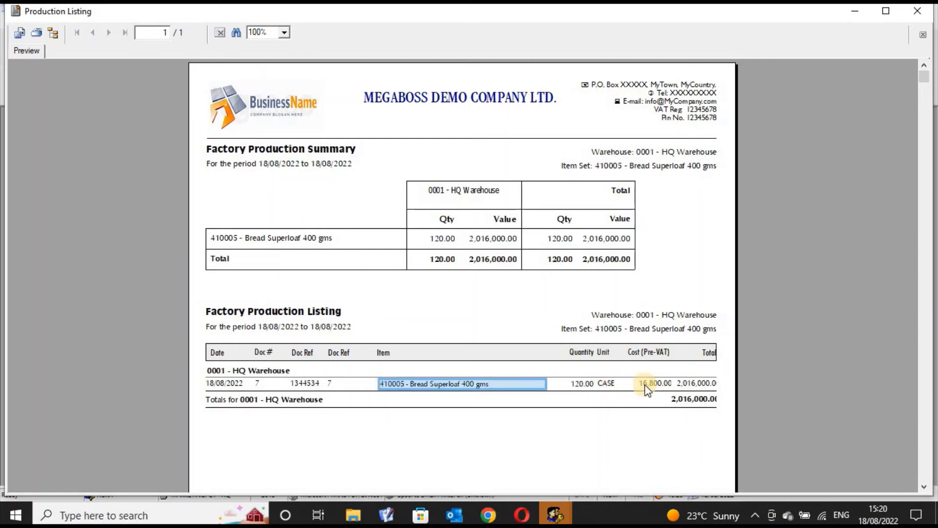
{"action": "left_click", "coordinate": [606, 385]}
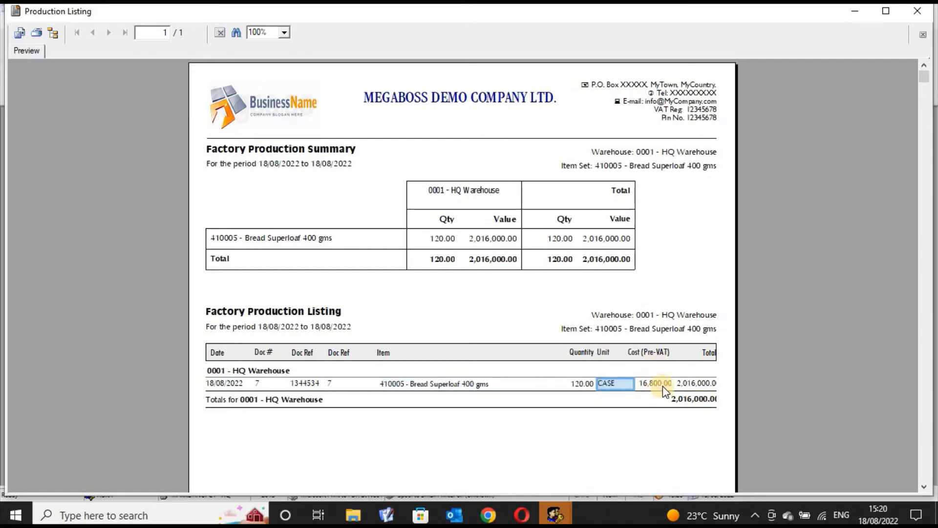
{"action": "left_click", "coordinate": [663, 385]}
{"action": "left_click", "coordinate": [697, 384]}
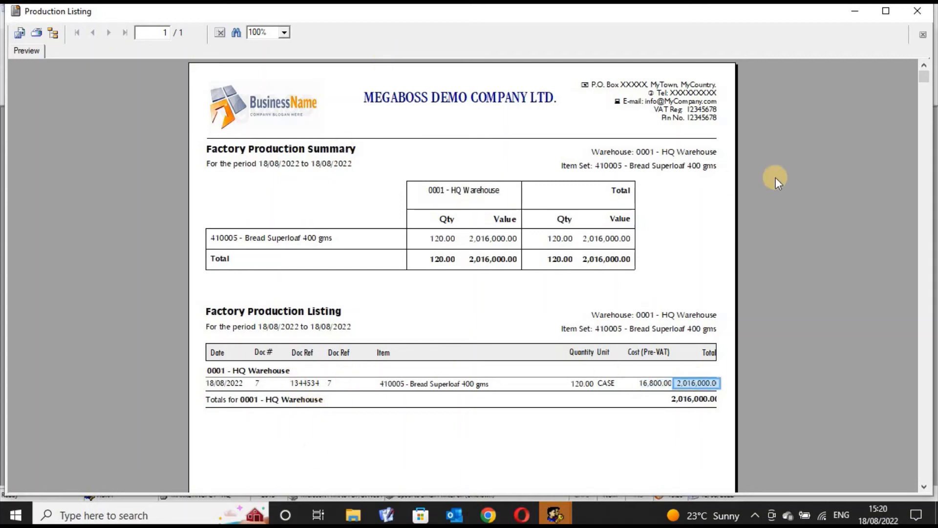
{"action": "left_click_drag", "start_coordinate": [923, 77], "coordinate": [923, 474]}
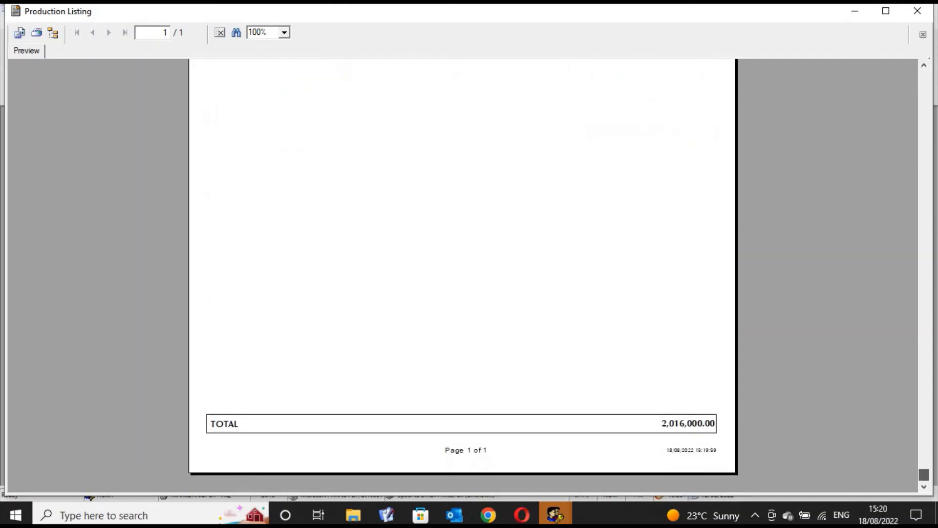
{"action": "left_click", "coordinate": [686, 423]}
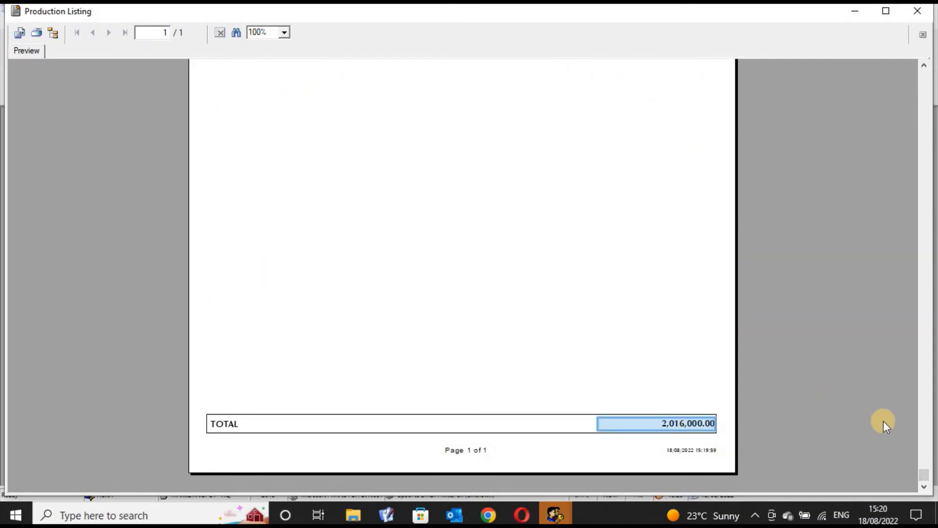
{"action": "left_click", "coordinate": [924, 65]}
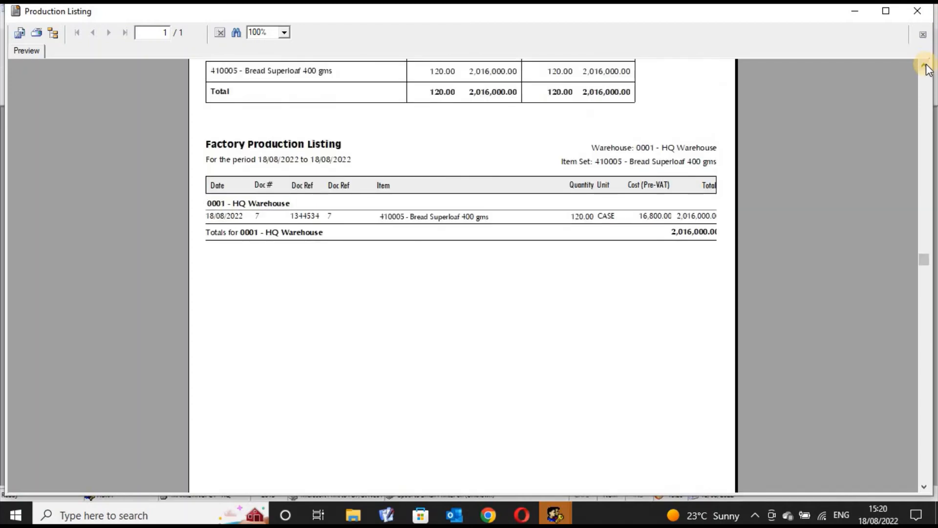
{"action": "left_click", "coordinate": [924, 65]}
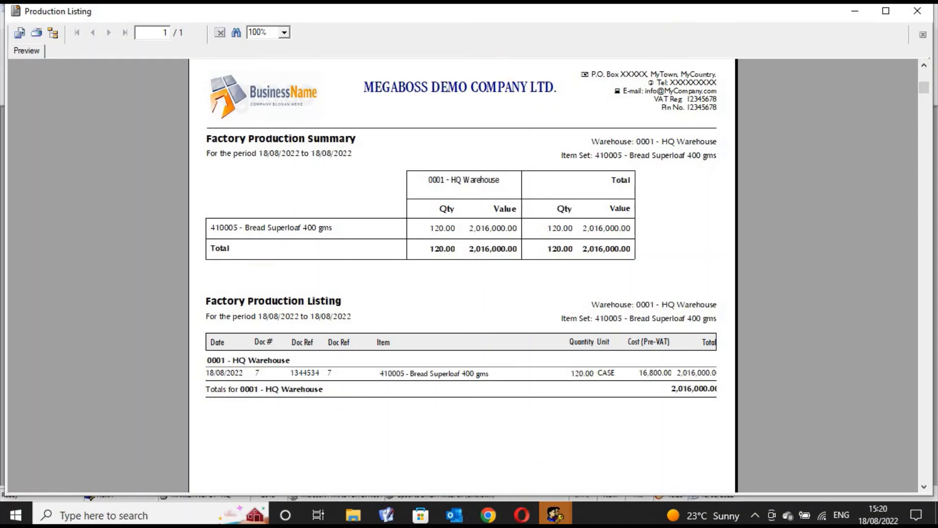
{"action": "left_click", "coordinate": [918, 10]}
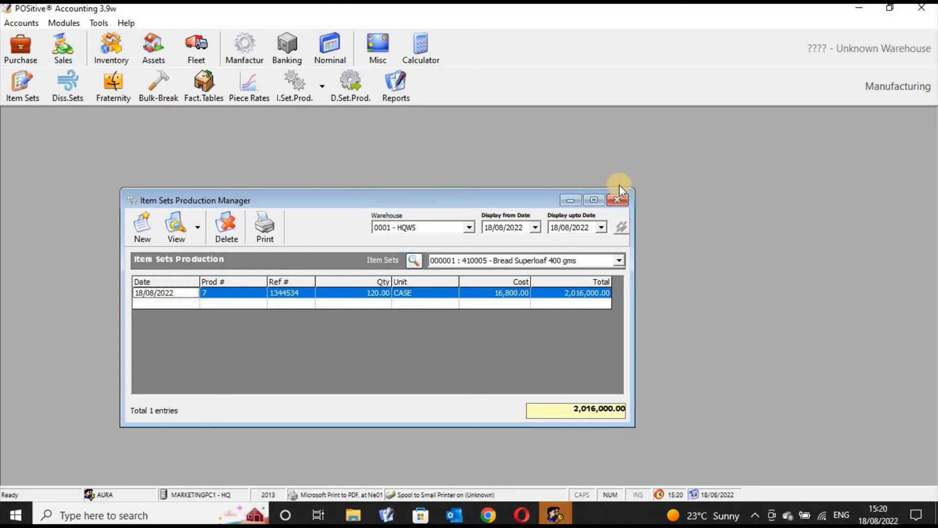
- Reopen the Item Sets Production Manager to review the productions of all warehouses and item sets, and close it
{"action": "left_click", "coordinate": [620, 203]}
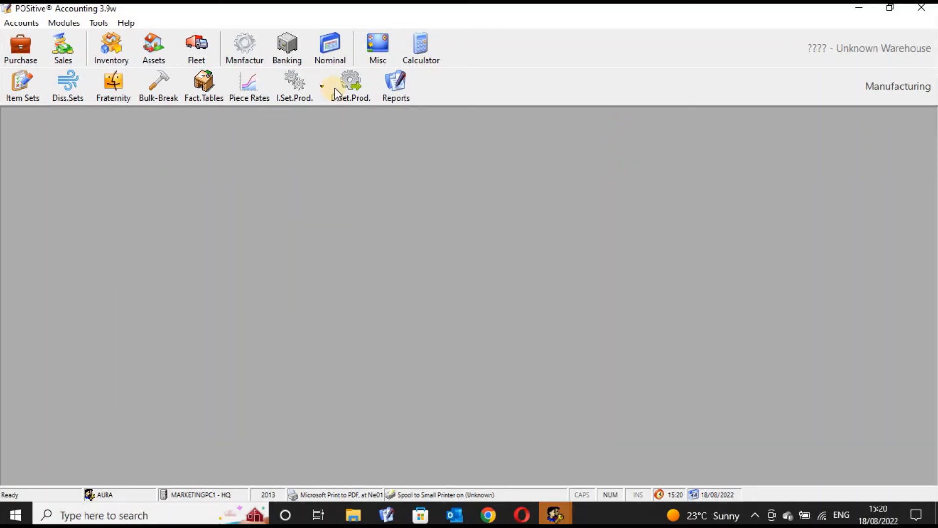
{"action": "left_click", "coordinate": [302, 91]}
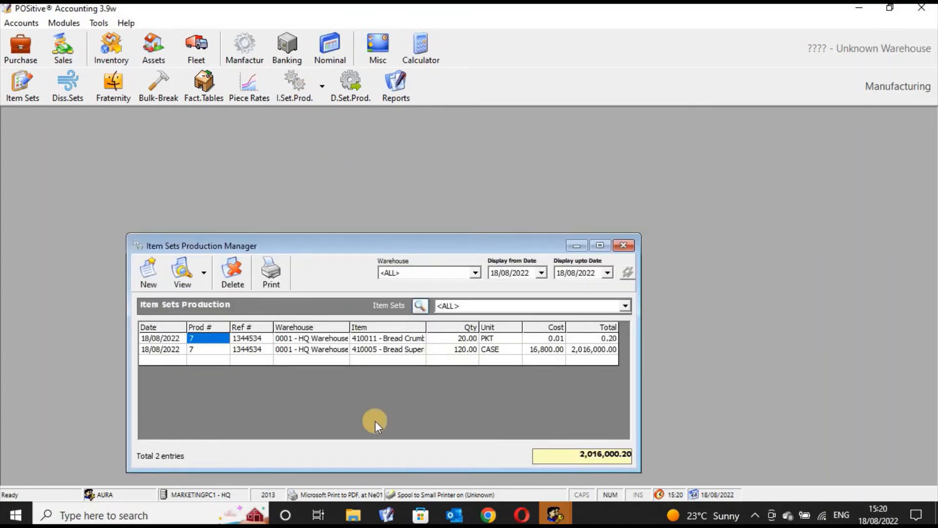
{"action": "left_click", "coordinate": [623, 245]}
- View the Manual Production listing and its blank new manual manufacture form, and close both without saving
{"action": "left_click", "coordinate": [325, 90]}
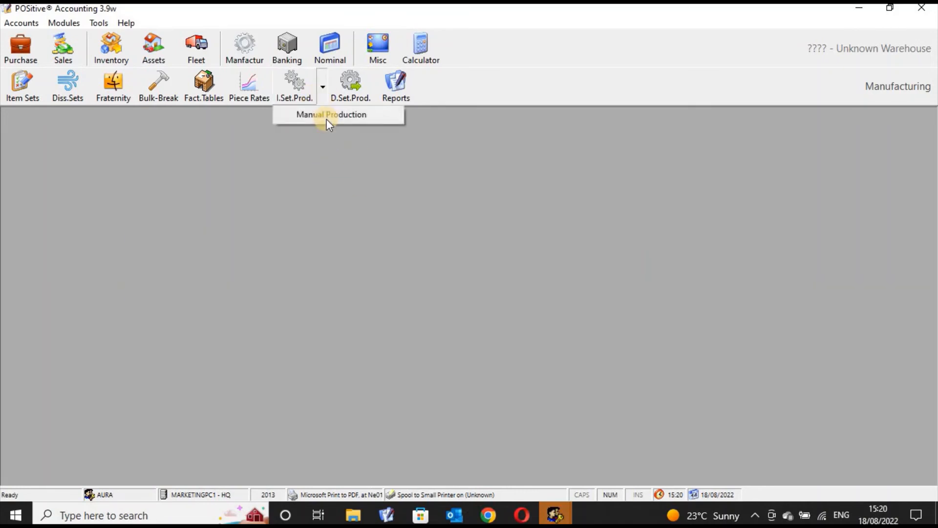
{"action": "left_click", "coordinate": [326, 119]}
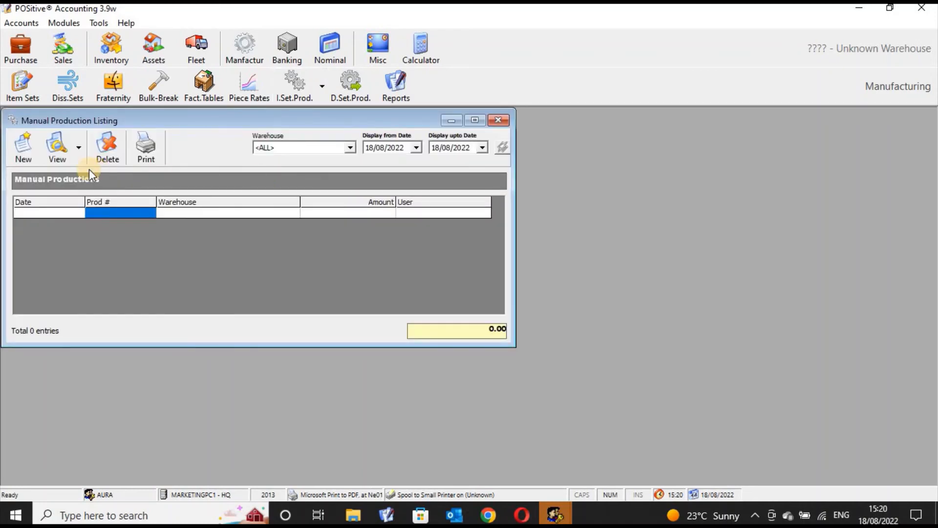
{"action": "left_click", "coordinate": [36, 163]}
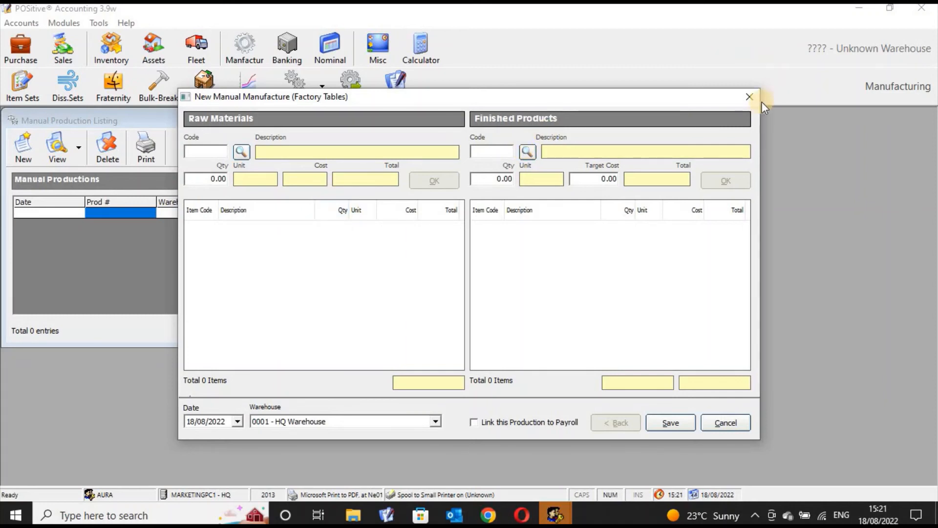
{"action": "left_click", "coordinate": [749, 99]}
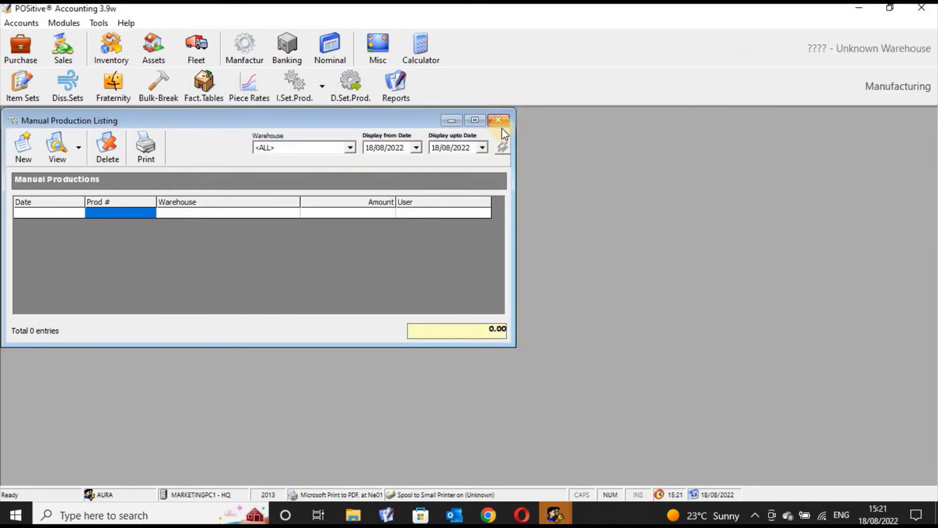
{"action": "left_click", "coordinate": [500, 124]}
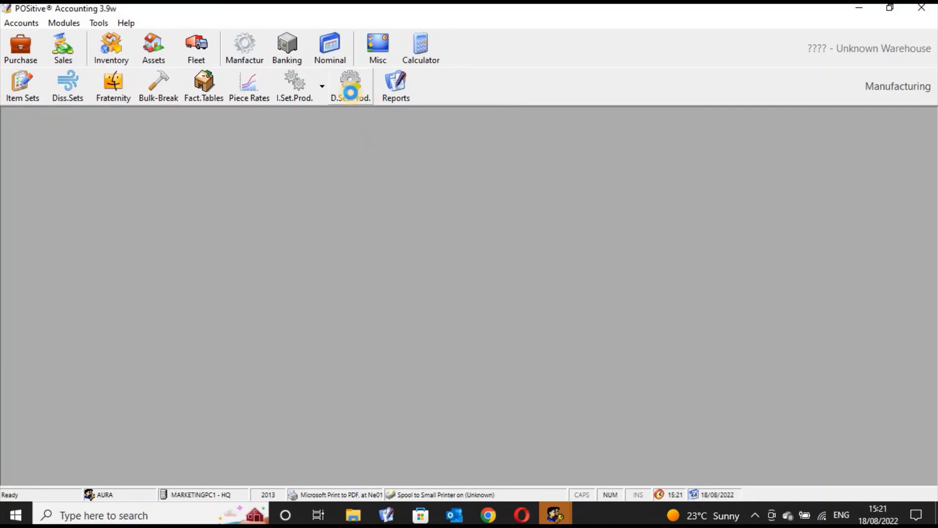
- Open Dissection Set Production and select dissection set 000001 for Bread Superloaf 400 gms in warehouse 0001 - HQWS
{"action": "left_click", "coordinate": [351, 93]}
{"action": "left_click_drag", "start_coordinate": [385, 136], "coordinate": [421, 171]}
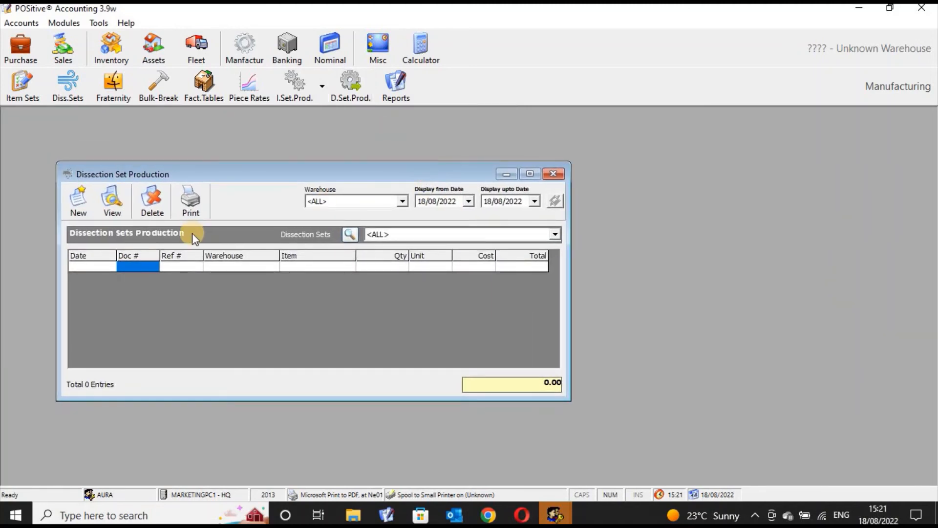
{"action": "left_click", "coordinate": [79, 210]}
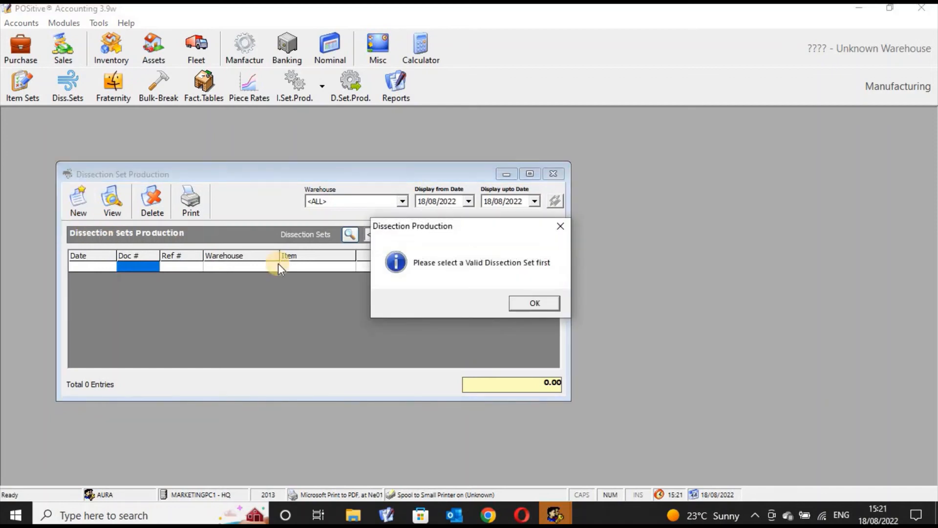
{"action": "left_click", "coordinate": [527, 300]}
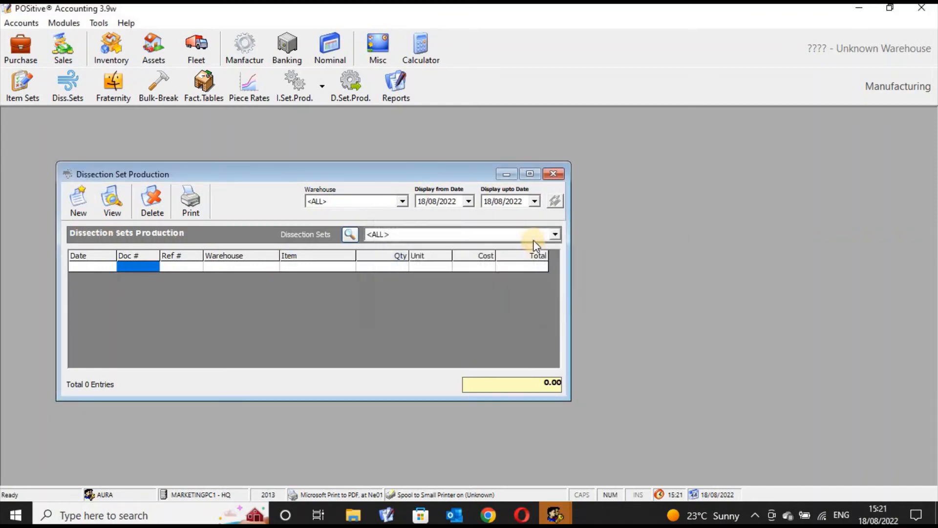
{"action": "left_click", "coordinate": [555, 235]}
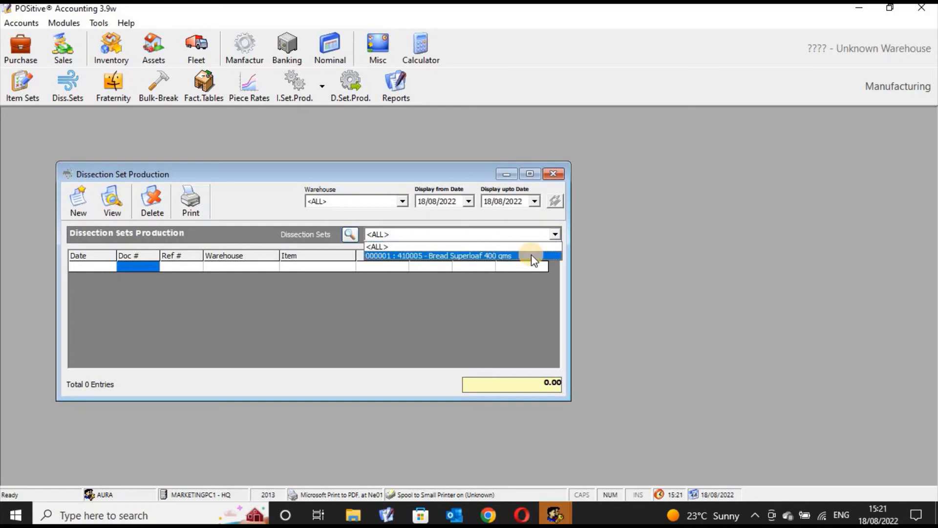
{"action": "left_click", "coordinate": [532, 255]}
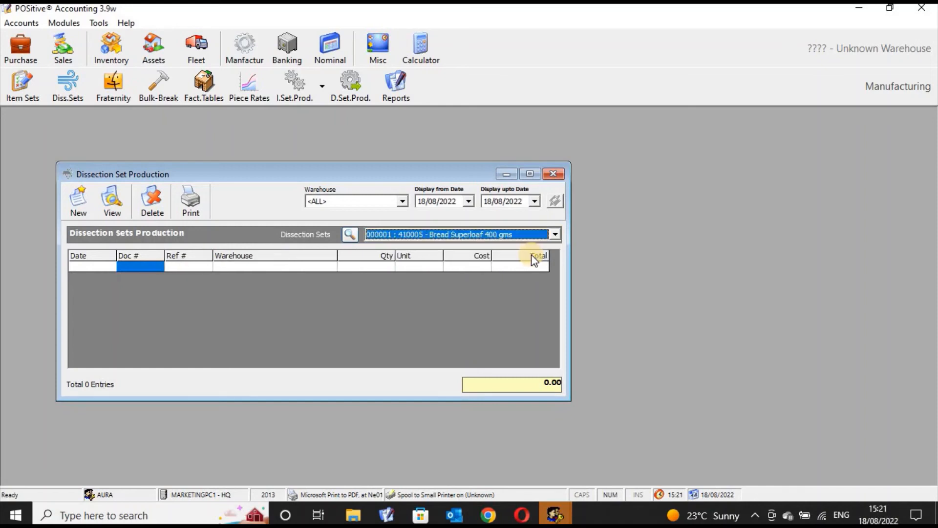
{"action": "left_click", "coordinate": [402, 201]}
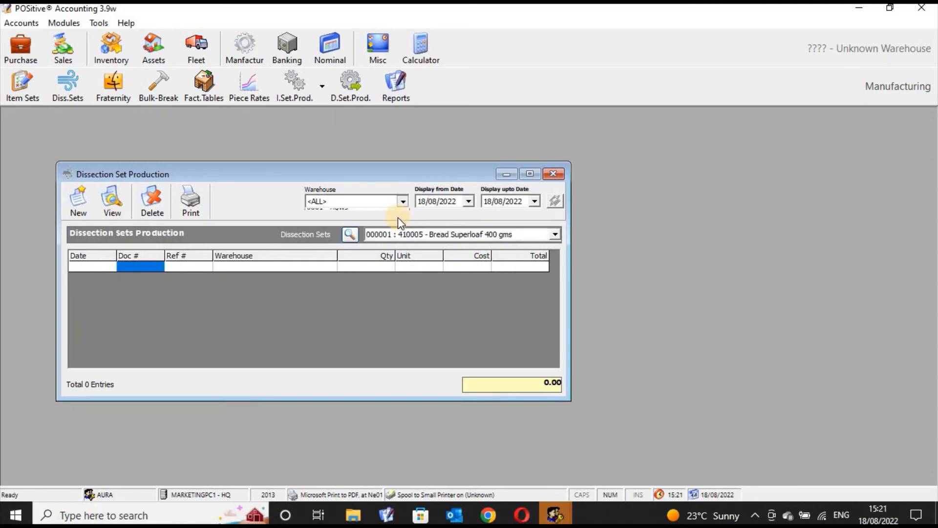
{"action": "left_click", "coordinate": [332, 218]}
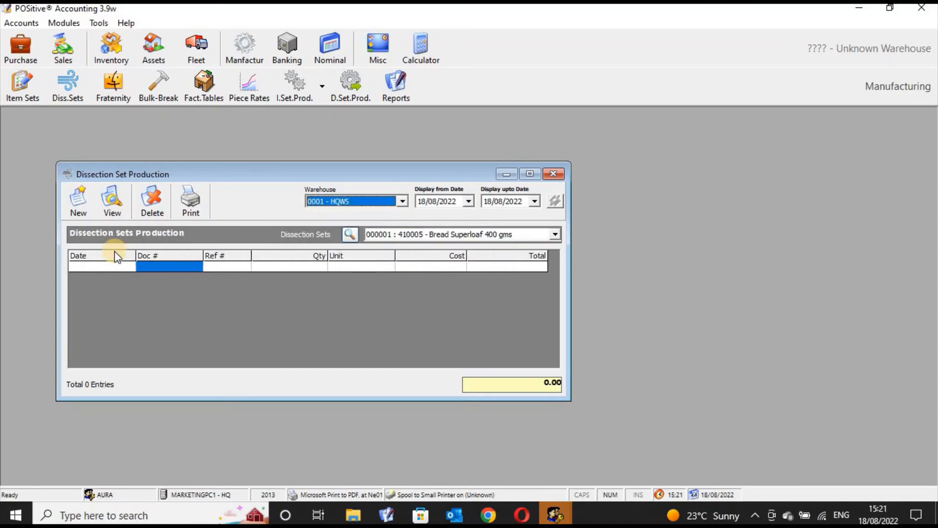
- Start a new dissection with quantity 1, details 76576 and production table 001 - Supervisor 1
{"action": "left_click", "coordinate": [79, 210]}
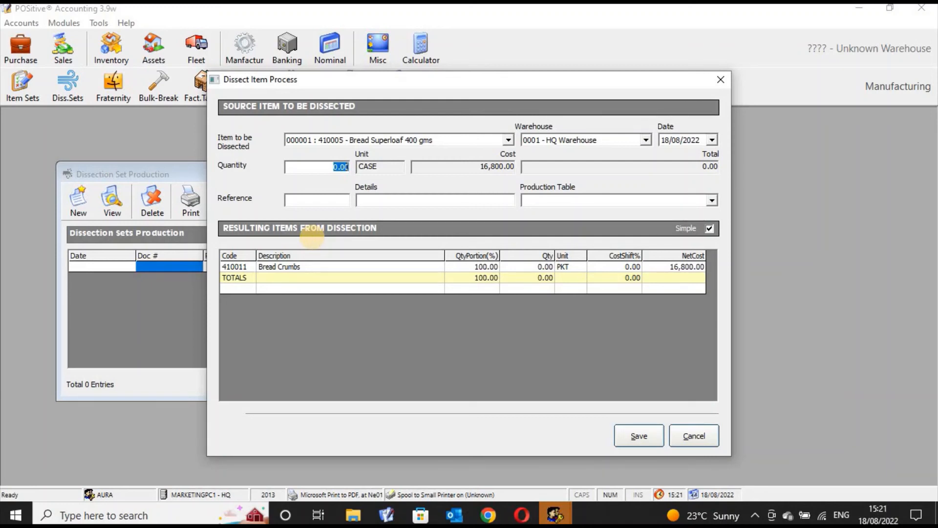
{"action": "type", "text": "1"}
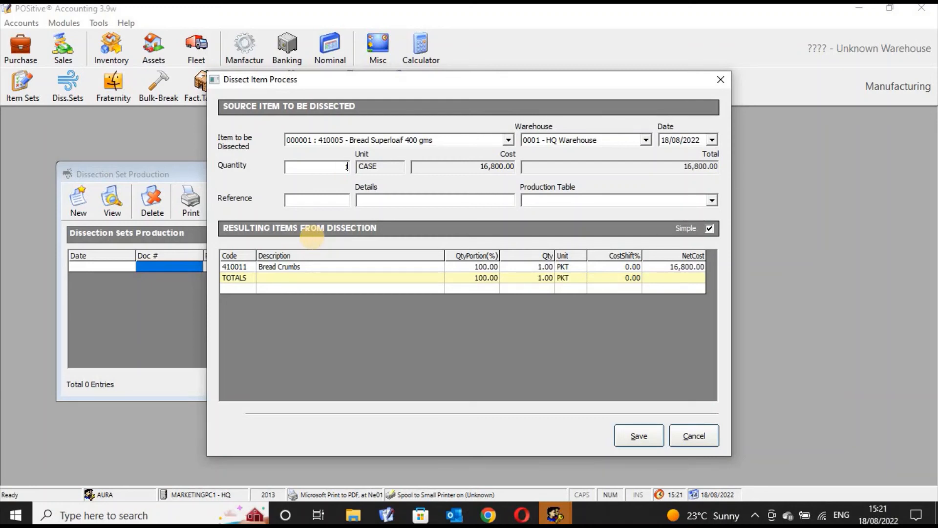
{"action": "left_click", "coordinate": [415, 199]}
{"action": "type", "text": "76576"}
{"action": "left_click", "coordinate": [713, 200]}
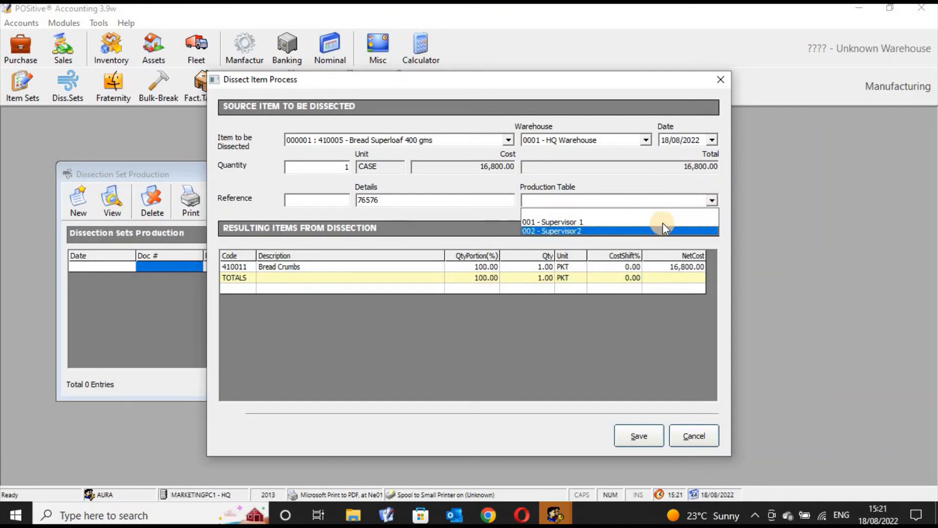
{"action": "left_click", "coordinate": [663, 222]}
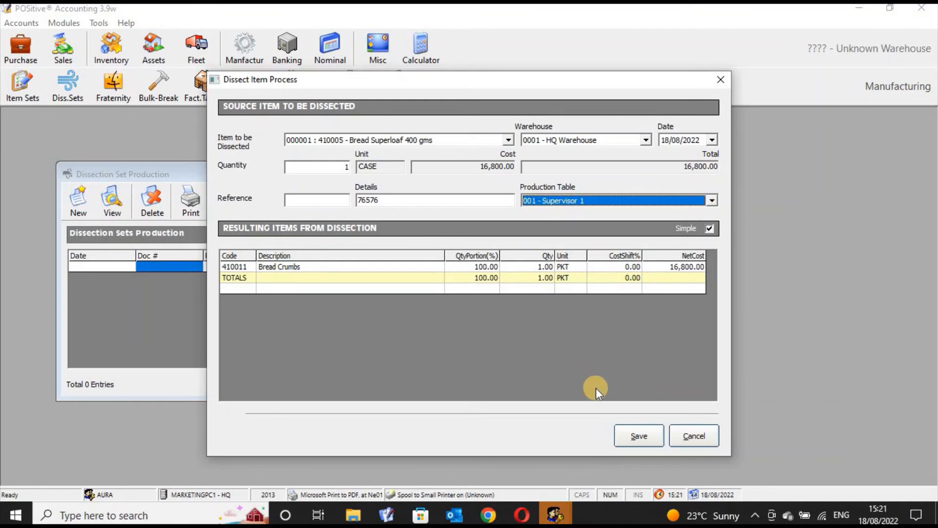
- Save and execute the dissection, review its printable report, and close the preview and the Dissection Set Production window
{"action": "left_click", "coordinate": [631, 435]}
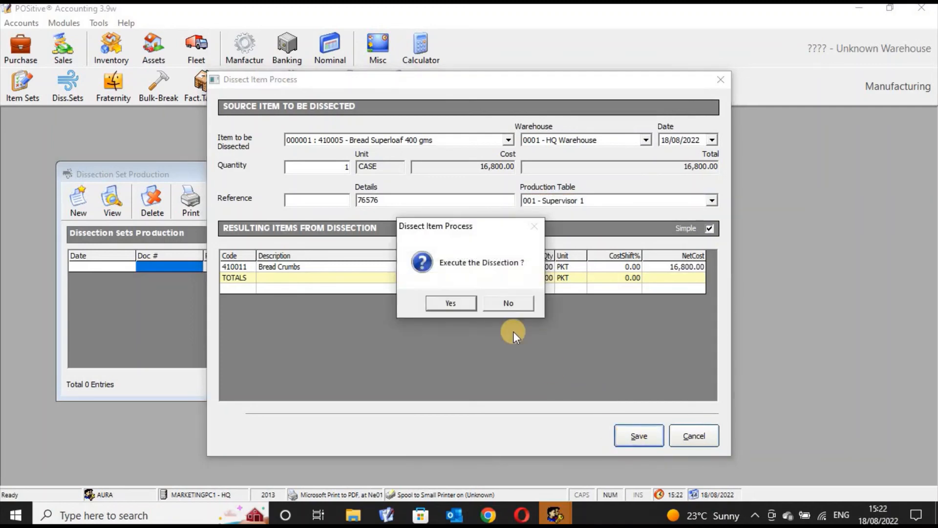
{"action": "left_click", "coordinate": [462, 308]}
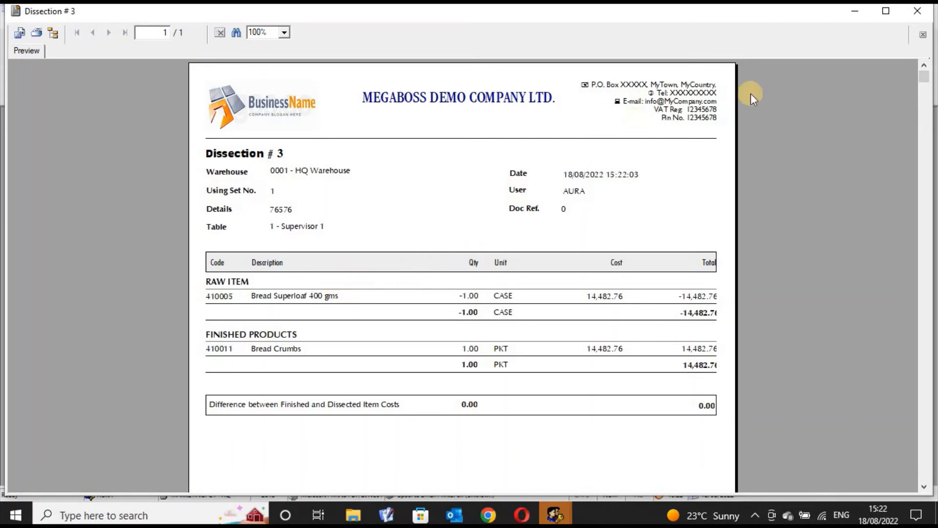
{"action": "left_click", "coordinate": [917, 14]}
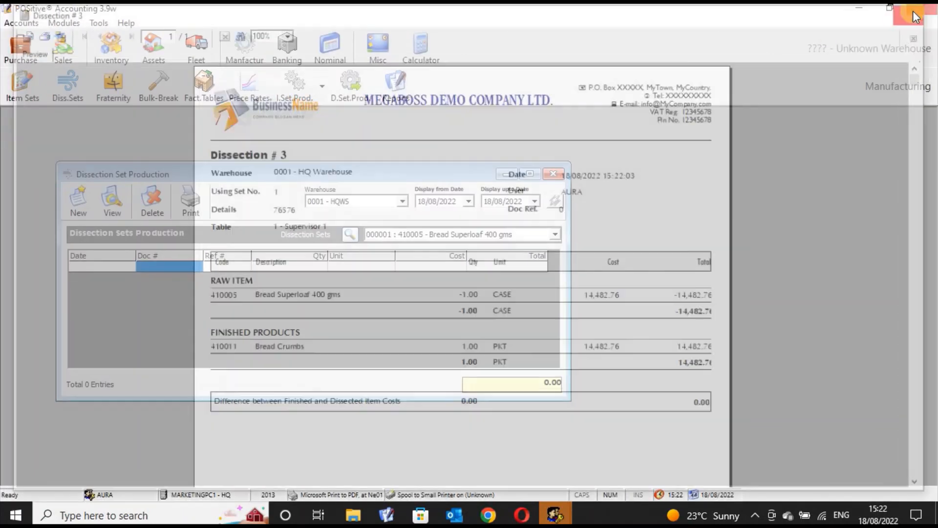
{"action": "left_click", "coordinate": [554, 174]}
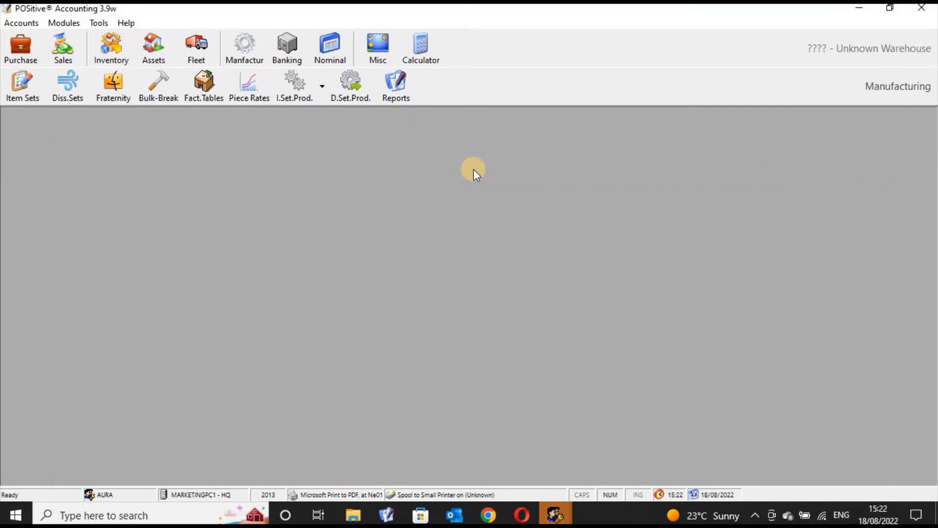
- Open the Bread Superloaf 400 gms dissection set for editing from the Dissections Sets Manager
{"action": "left_click", "coordinate": [68, 93]}
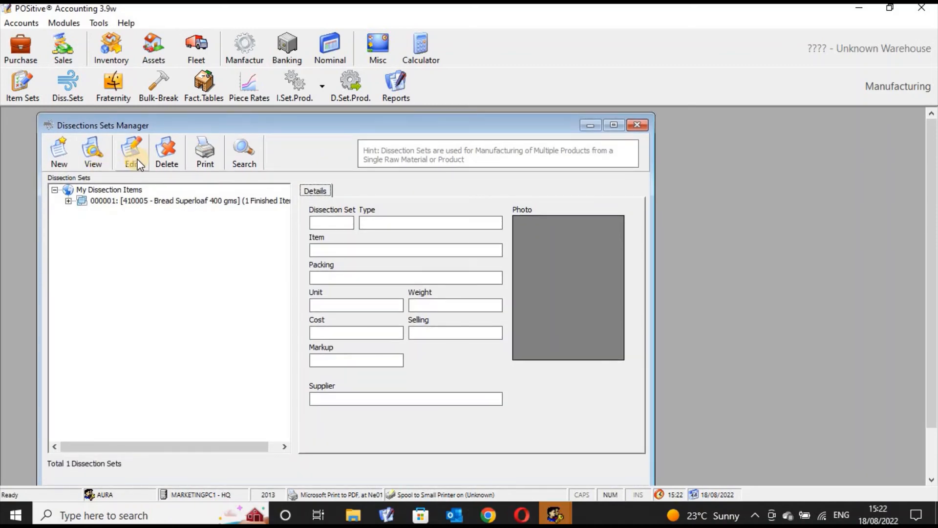
{"action": "left_click", "coordinate": [131, 201]}
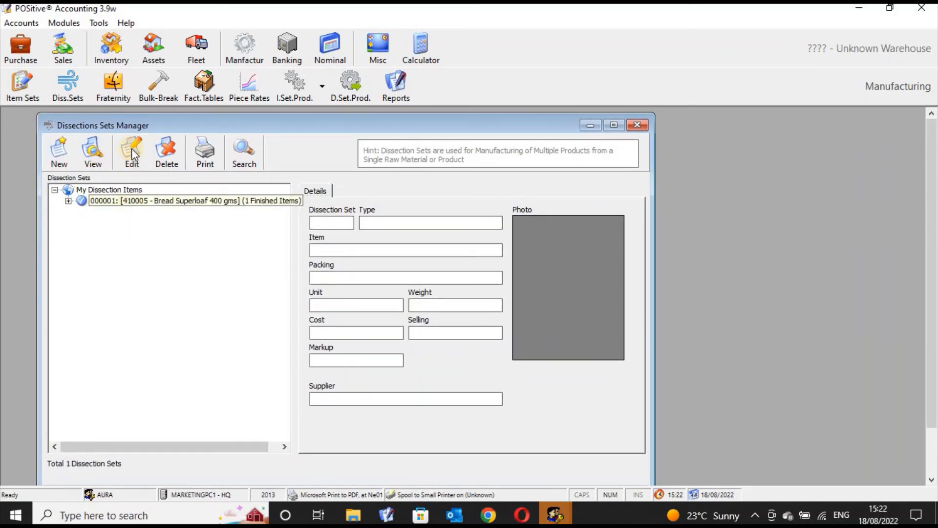
{"action": "left_click", "coordinate": [131, 148]}
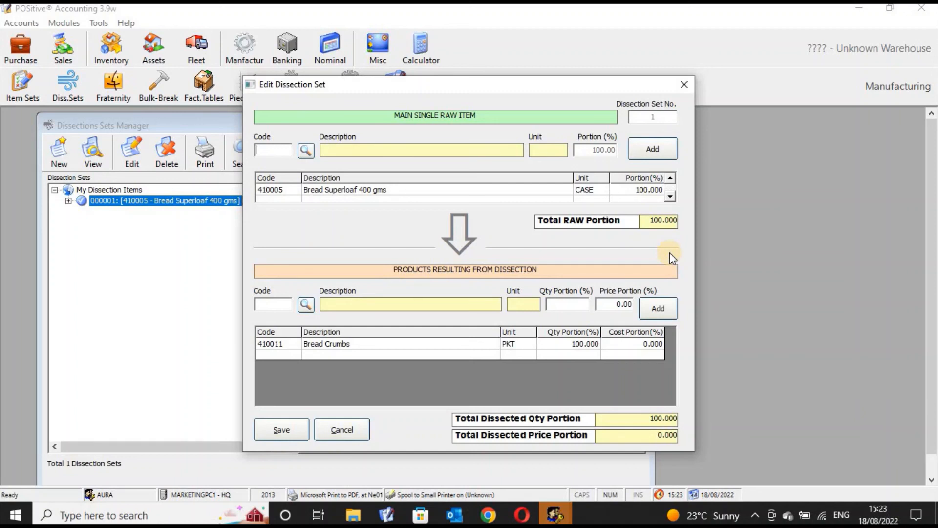
- Close the dissection set editor without saving and close the Dissections Sets Manager
{"action": "left_click", "coordinate": [685, 85]}
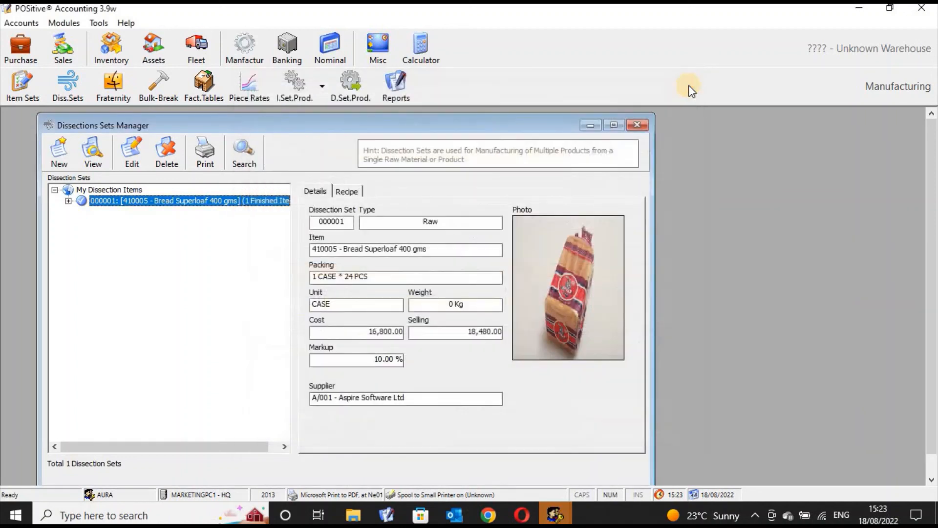
{"action": "left_click", "coordinate": [641, 128]}
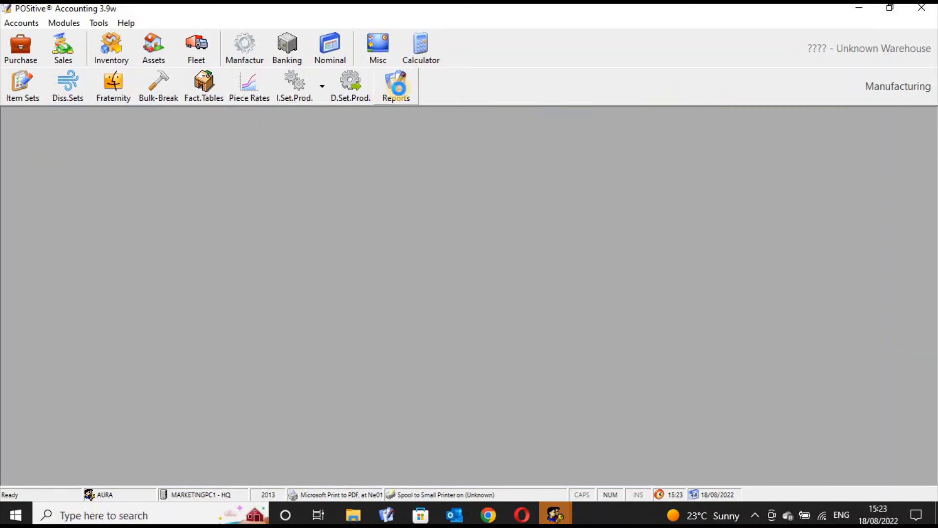
- Open the manufacturing reports and look through the options for Bulk-Break Transaction, Production Transaction, Production Listing and Dissection Transaction
{"action": "left_click", "coordinate": [403, 98]}
{"action": "left_click_drag", "start_coordinate": [377, 180], "coordinate": [444, 166]}
{"action": "left_click", "coordinate": [213, 204]}
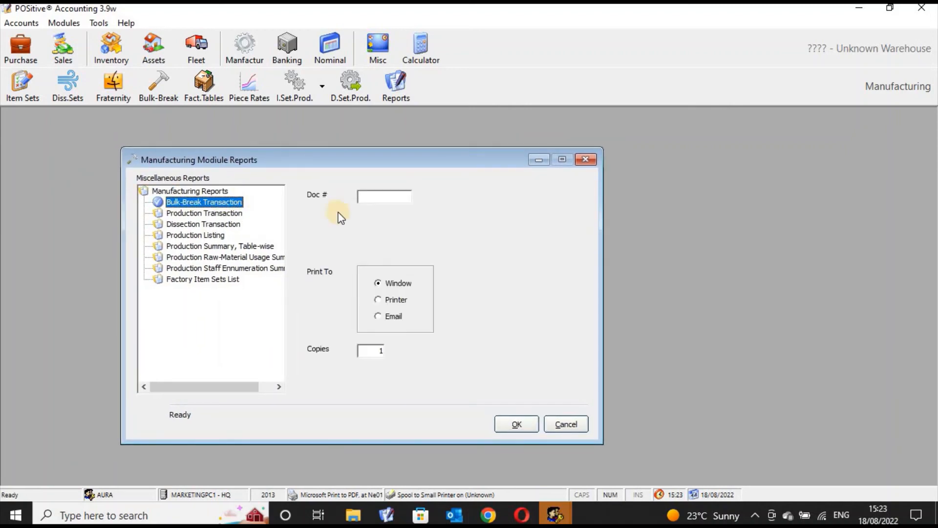
{"action": "left_click", "coordinate": [198, 213]}
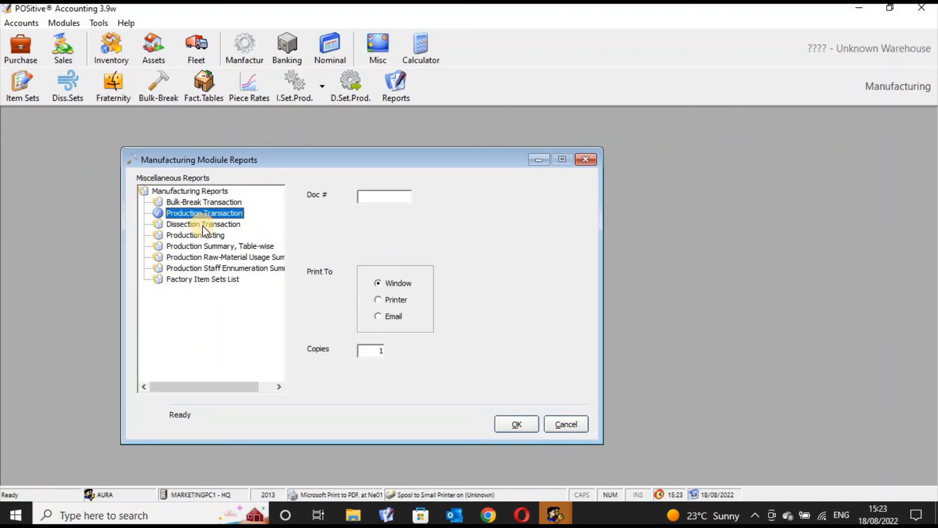
{"action": "left_click", "coordinate": [203, 234]}
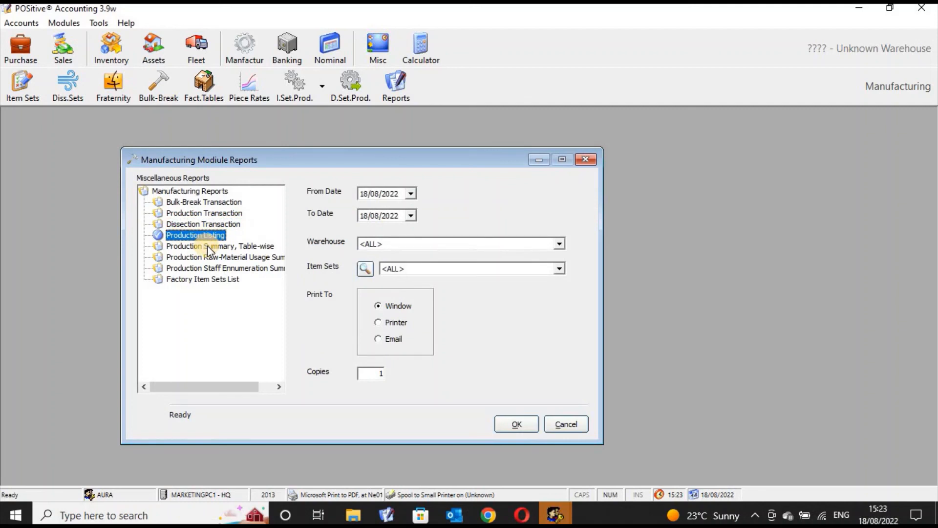
{"action": "left_click", "coordinate": [211, 212]}
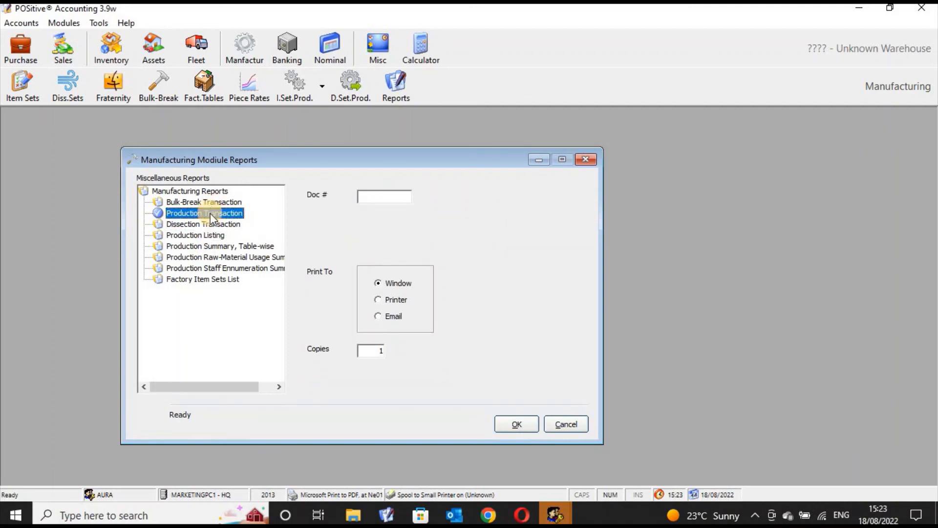
{"action": "left_click", "coordinate": [210, 226]}
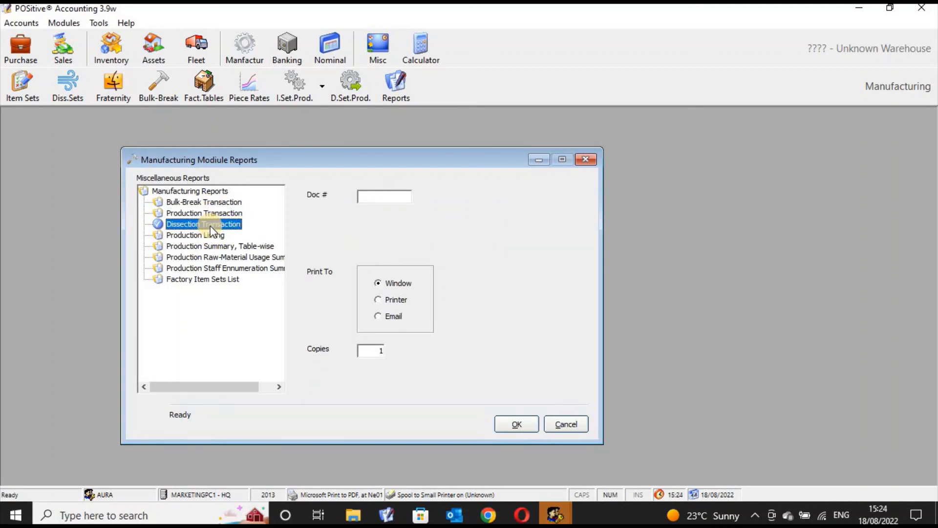
- Preview the Production Listing report for 18/08/2022 with all warehouses and item sets, review it and close the preview
{"action": "left_click", "coordinate": [209, 235]}
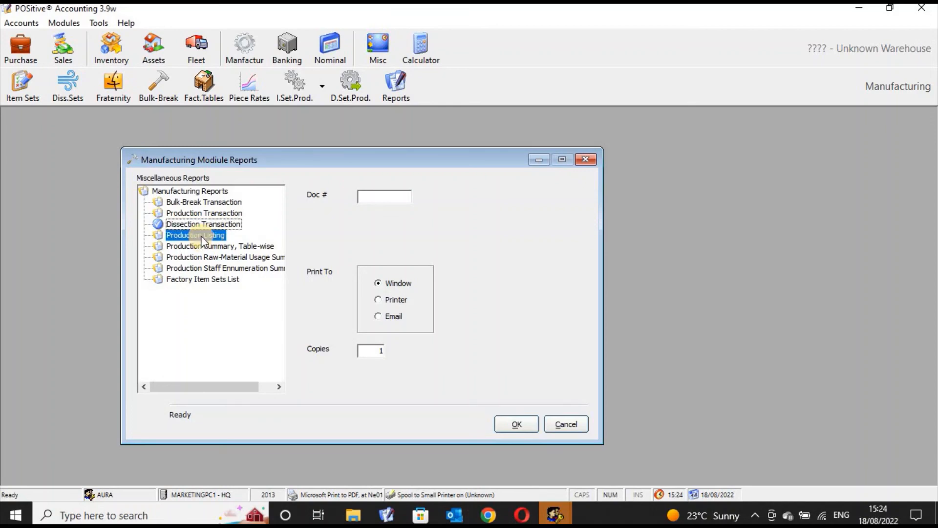
{"action": "left_click", "coordinate": [509, 424]}
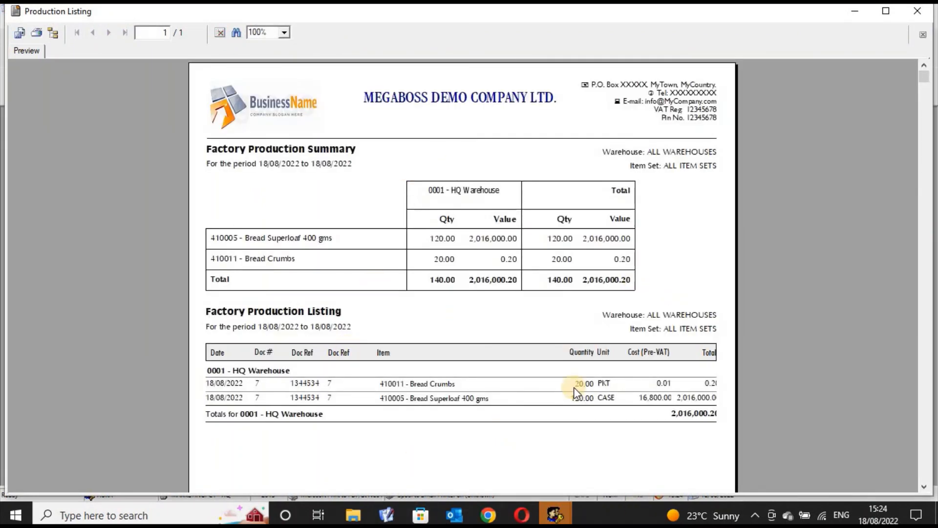
{"action": "left_click", "coordinate": [918, 17]}
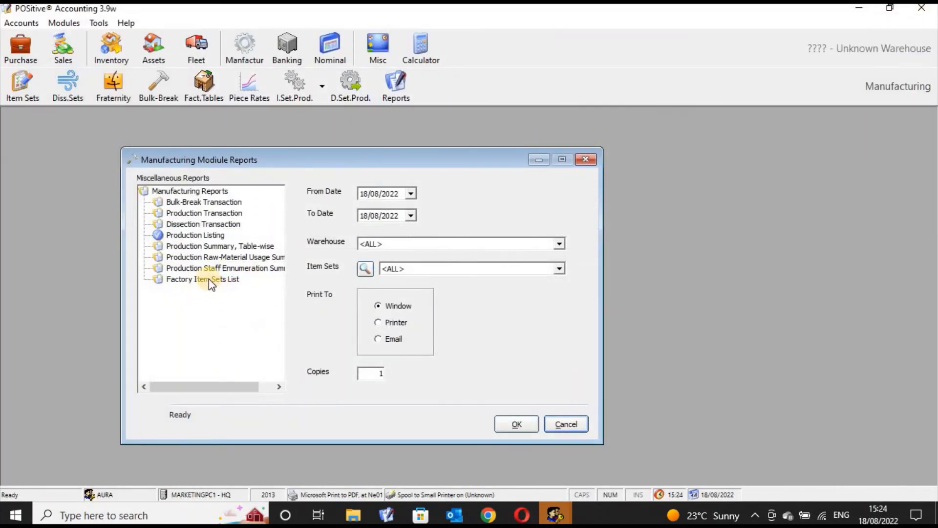
- Preview the Factory Item Sets List report, review its raw materials and finished products, and close the preview
{"action": "left_click", "coordinate": [209, 279]}
{"action": "left_click", "coordinate": [506, 421]}
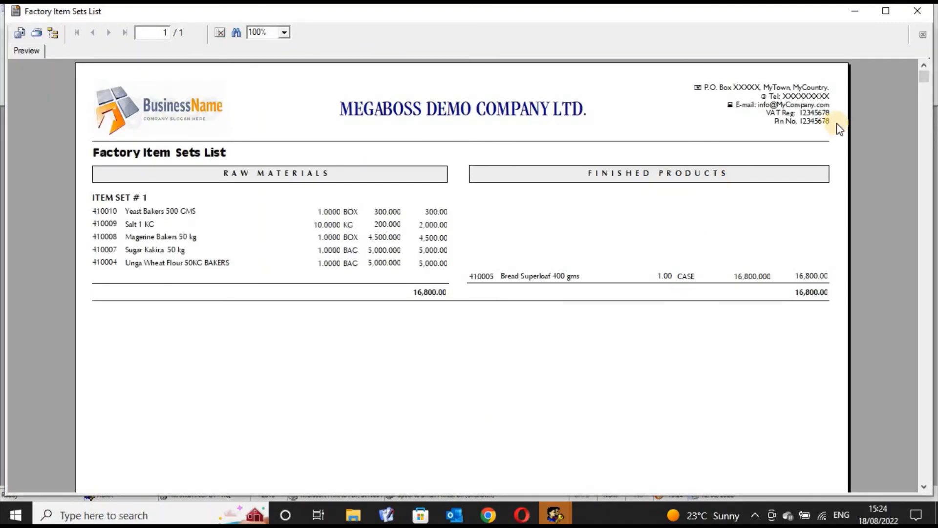
{"action": "left_click", "coordinate": [918, 11]}
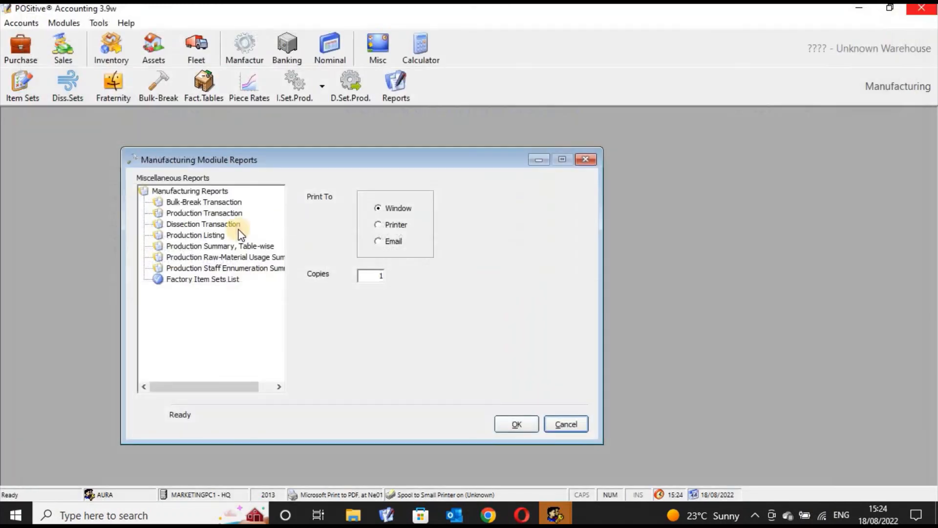
- Close the manufacturing reports window and exit the accounting program
{"action": "left_click", "coordinate": [583, 161]}
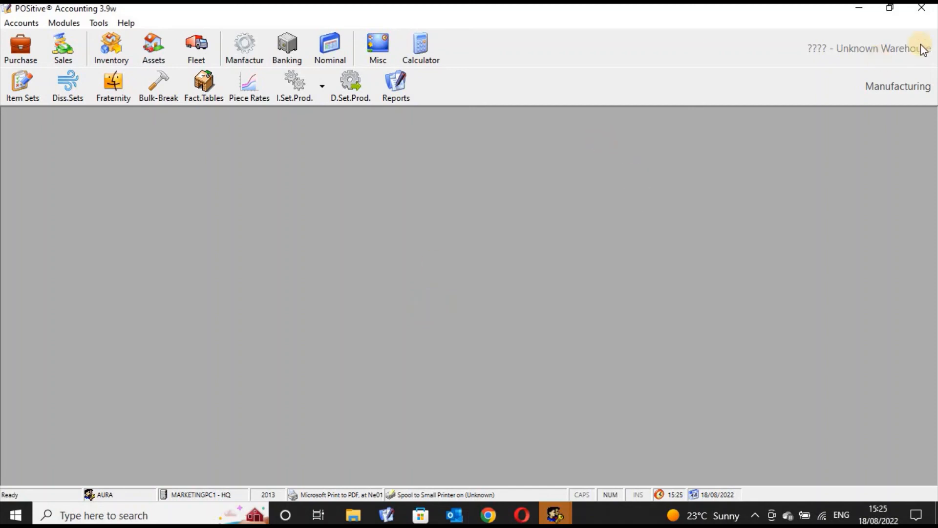
{"action": "left_click", "coordinate": [921, 8]}
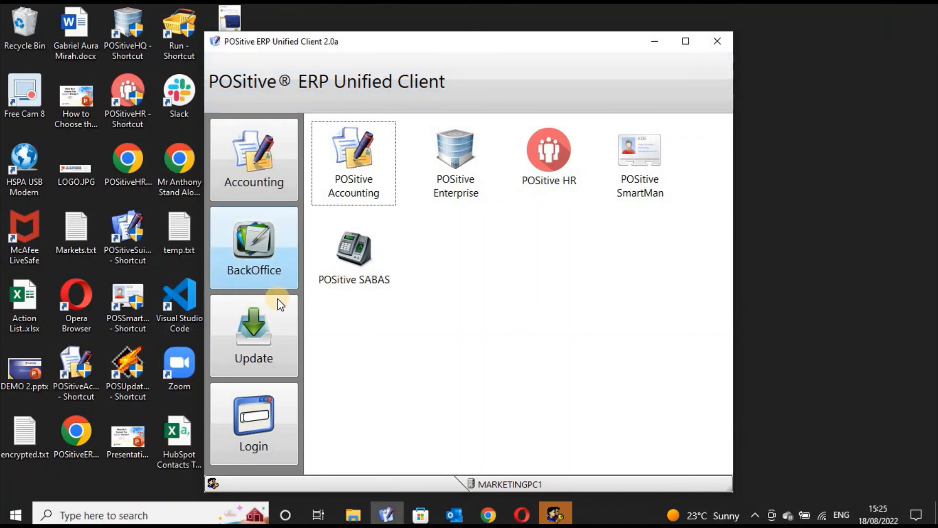
- View the BackOffice branches and the Accounting applications in the POSitive ERP Unified Client, and close the client and the accounting login window
{"action": "left_click", "coordinate": [267, 256]}
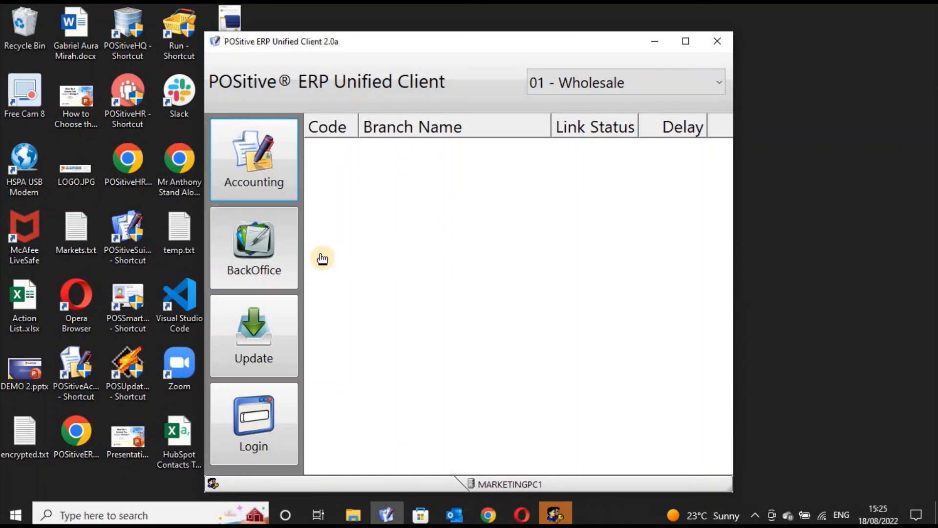
{"action": "left_click", "coordinate": [263, 160]}
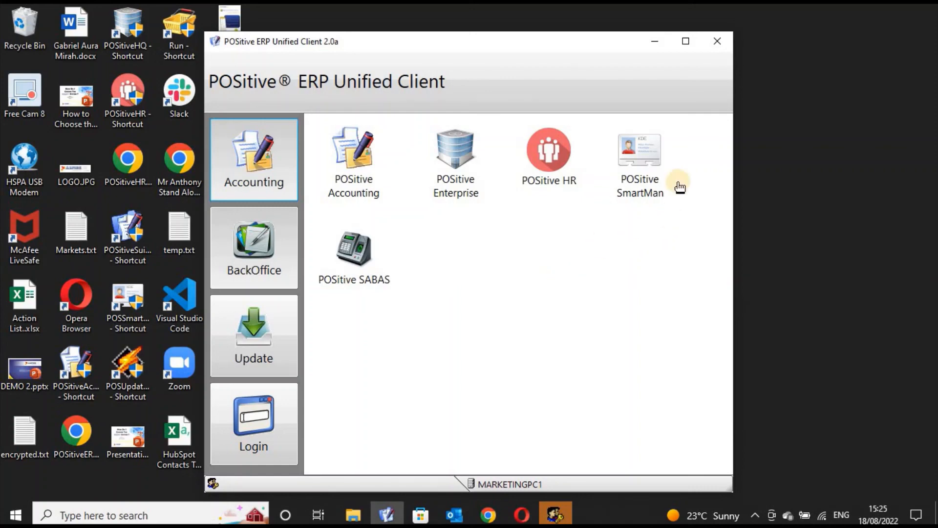
{"action": "left_click", "coordinate": [719, 47]}
{"action": "left_click", "coordinate": [631, 156]}
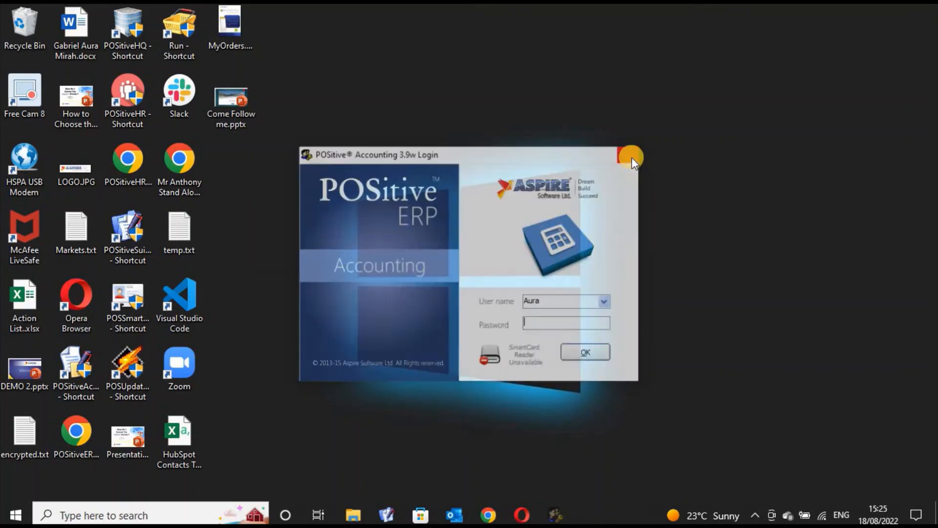